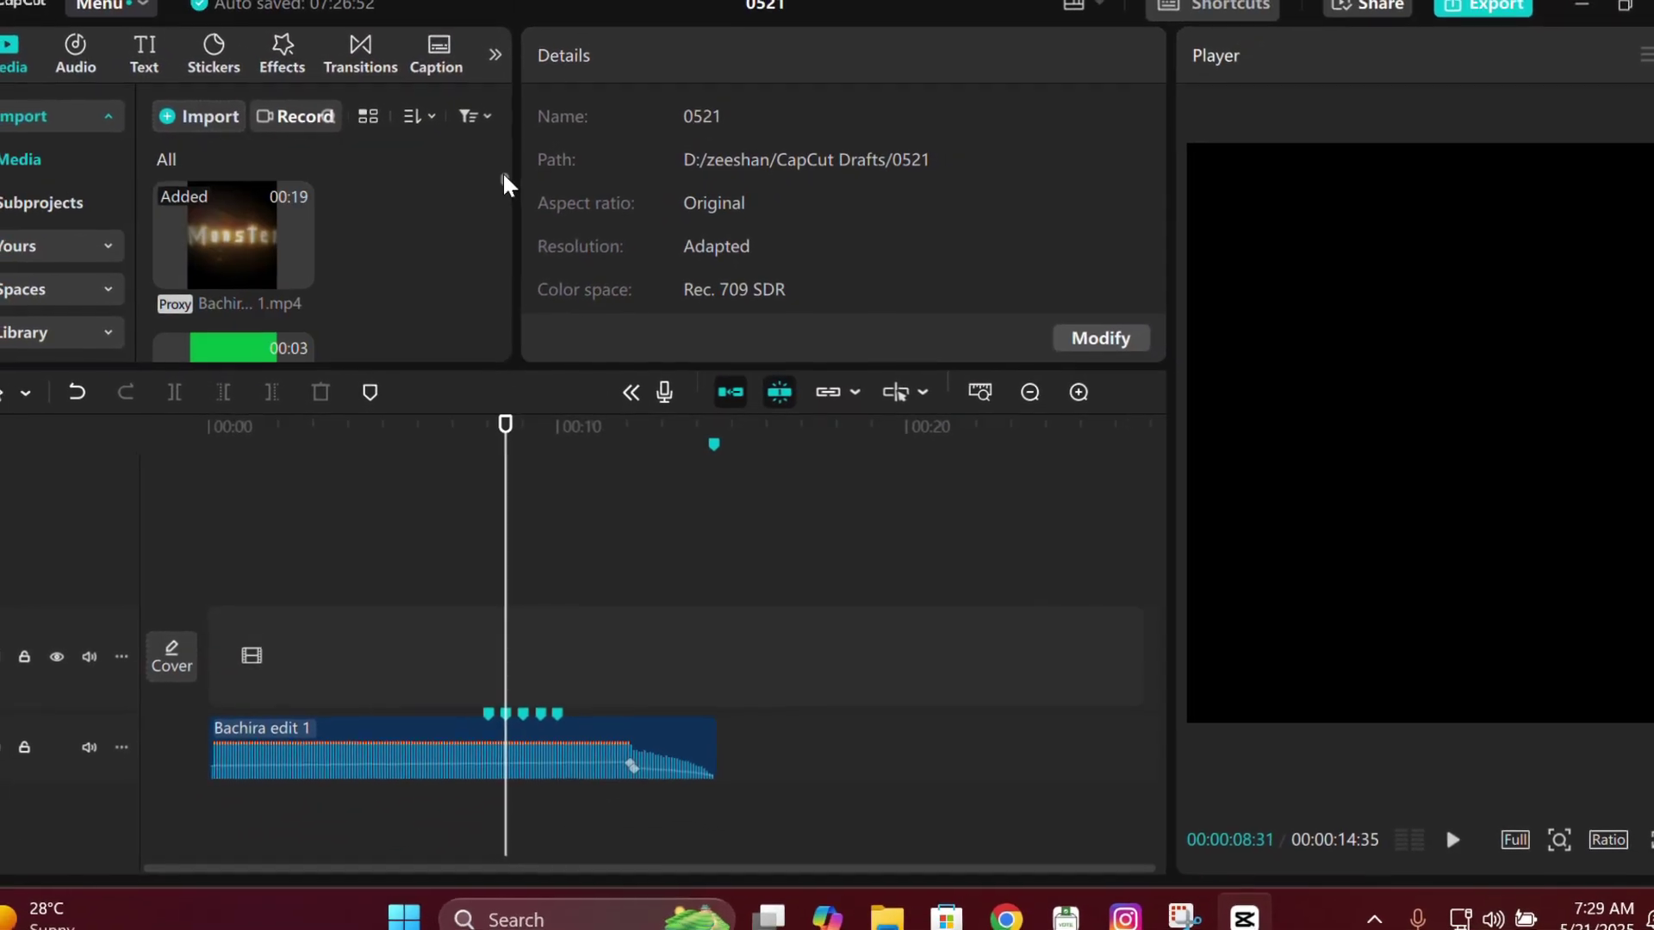
- Place bluelock bg 31.png at the start of the main track and extend it to a duration of 00:00:10:58
left_click(211, 291)
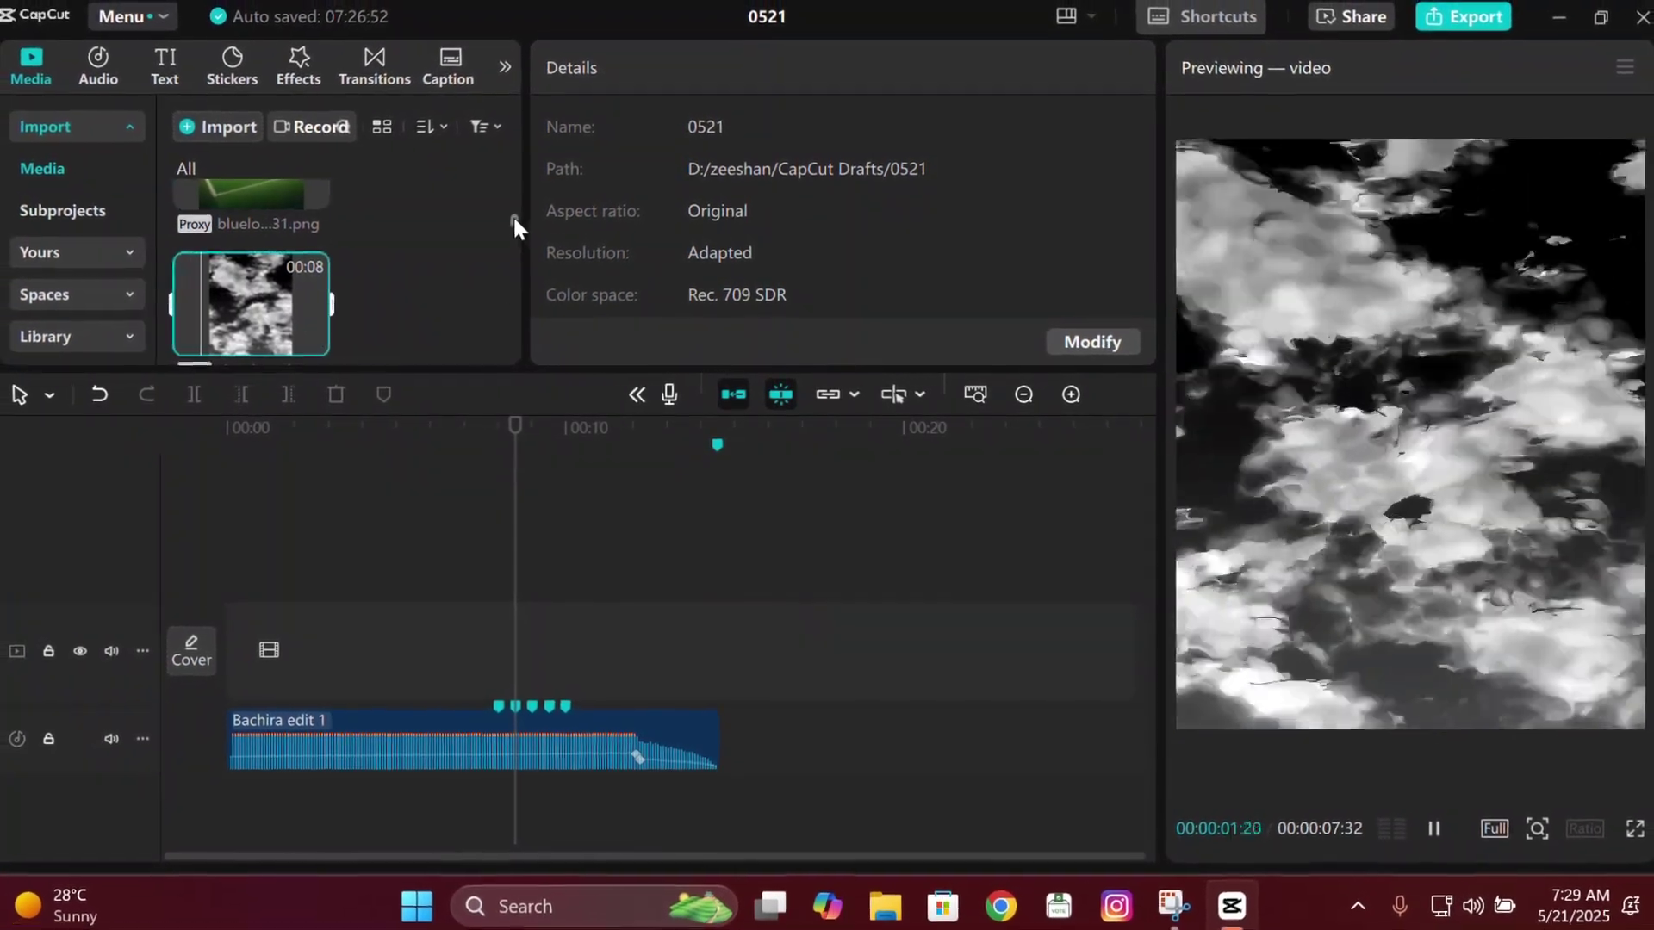
mouse_move(513, 214)
left_mouse_down()
mouse_move(534, 245)
mouse_move(514, 270)
mouse_move(519, 375)
mouse_move(517, 203)
mouse_move(520, 228)
left_mouse_up()
left_click(287, 250)
left_click_drag(258, 276, 967, 633)
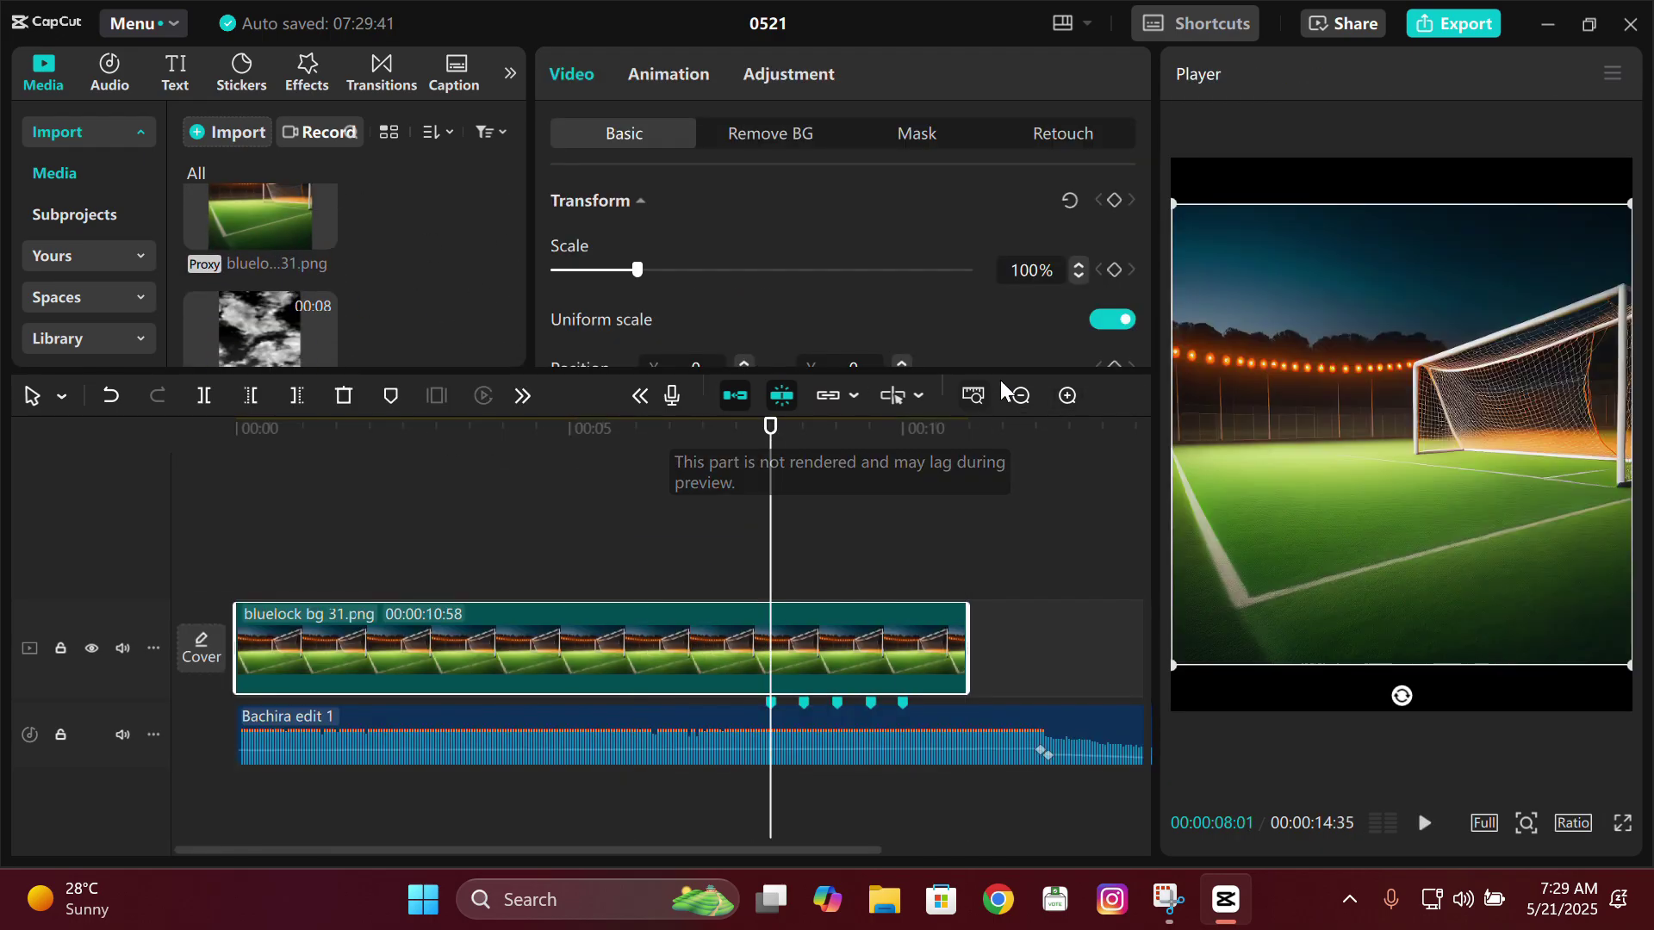
- Place the green-screen character clip on a track above the background, starting at 00:00:08:01
left_click(1068, 396)
left_click(1068, 395)
scroll(1031, 269, "up", 2)
left_click(355, 245)
mouse_move(519, 228)
left_mouse_down()
mouse_move(525, 192)
mouse_move(521, 226)
left_mouse_up()
left_click_drag(258, 331, 706, 560)
- Enable smooth slow-mo for the green-screen character clip and pick its interpolation method
left_click(722, 90)
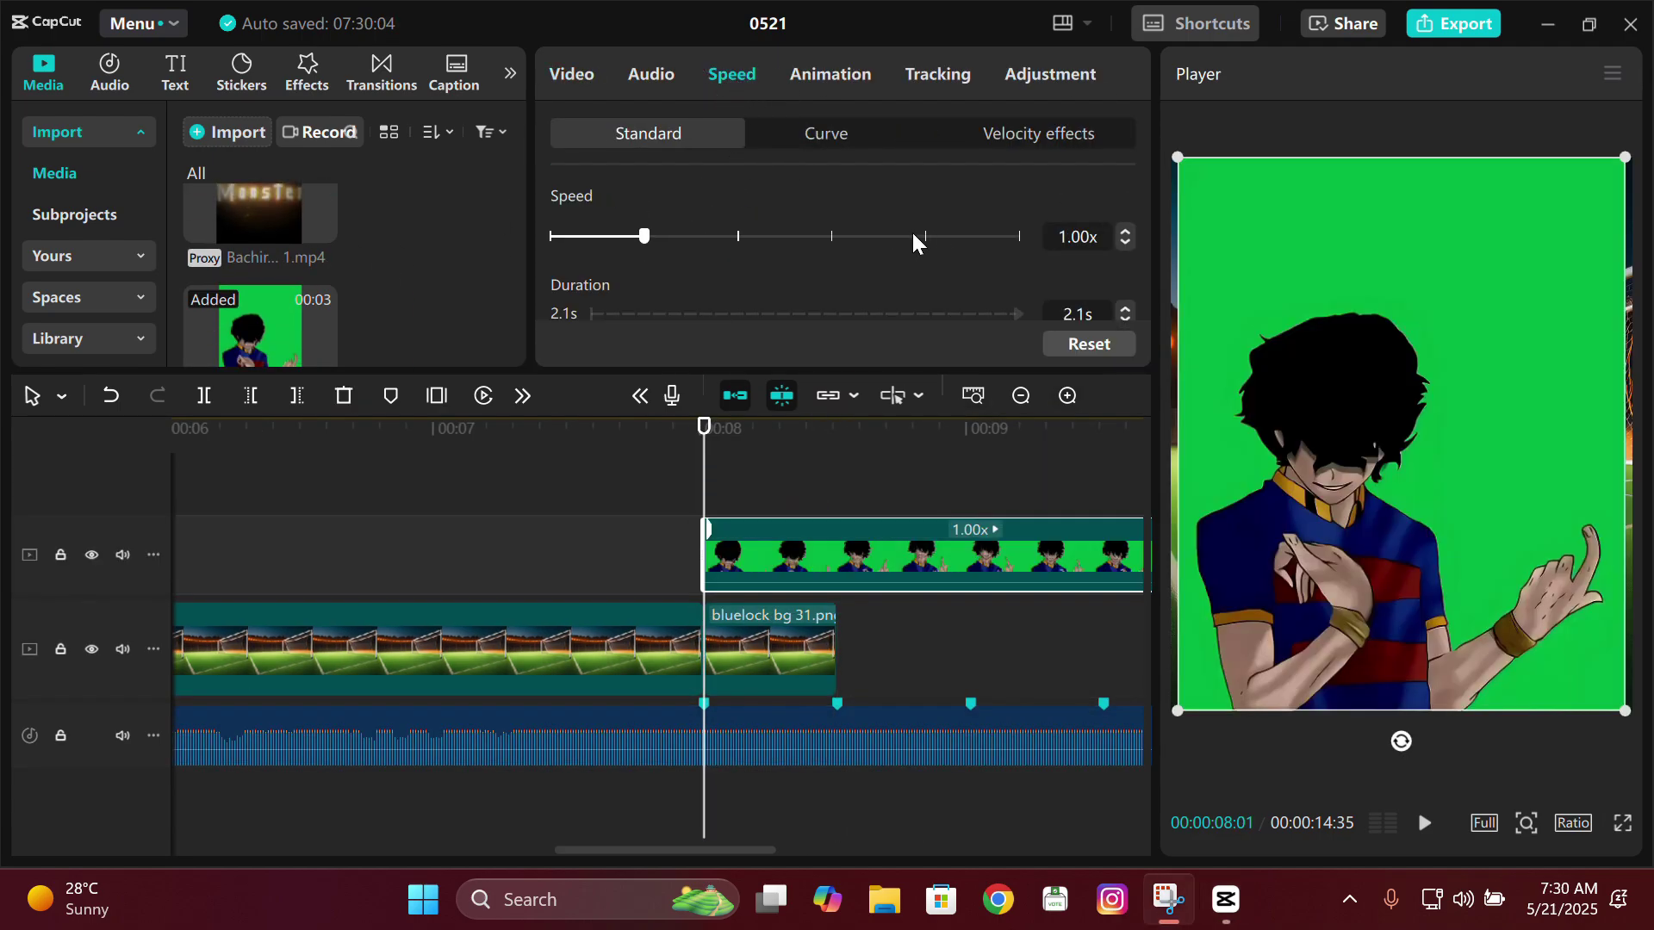
scroll(1105, 243, "up", 1)
scroll(1145, 204, "down", 3)
left_click(558, 211)
left_click(664, 255)
left_click(603, 319)
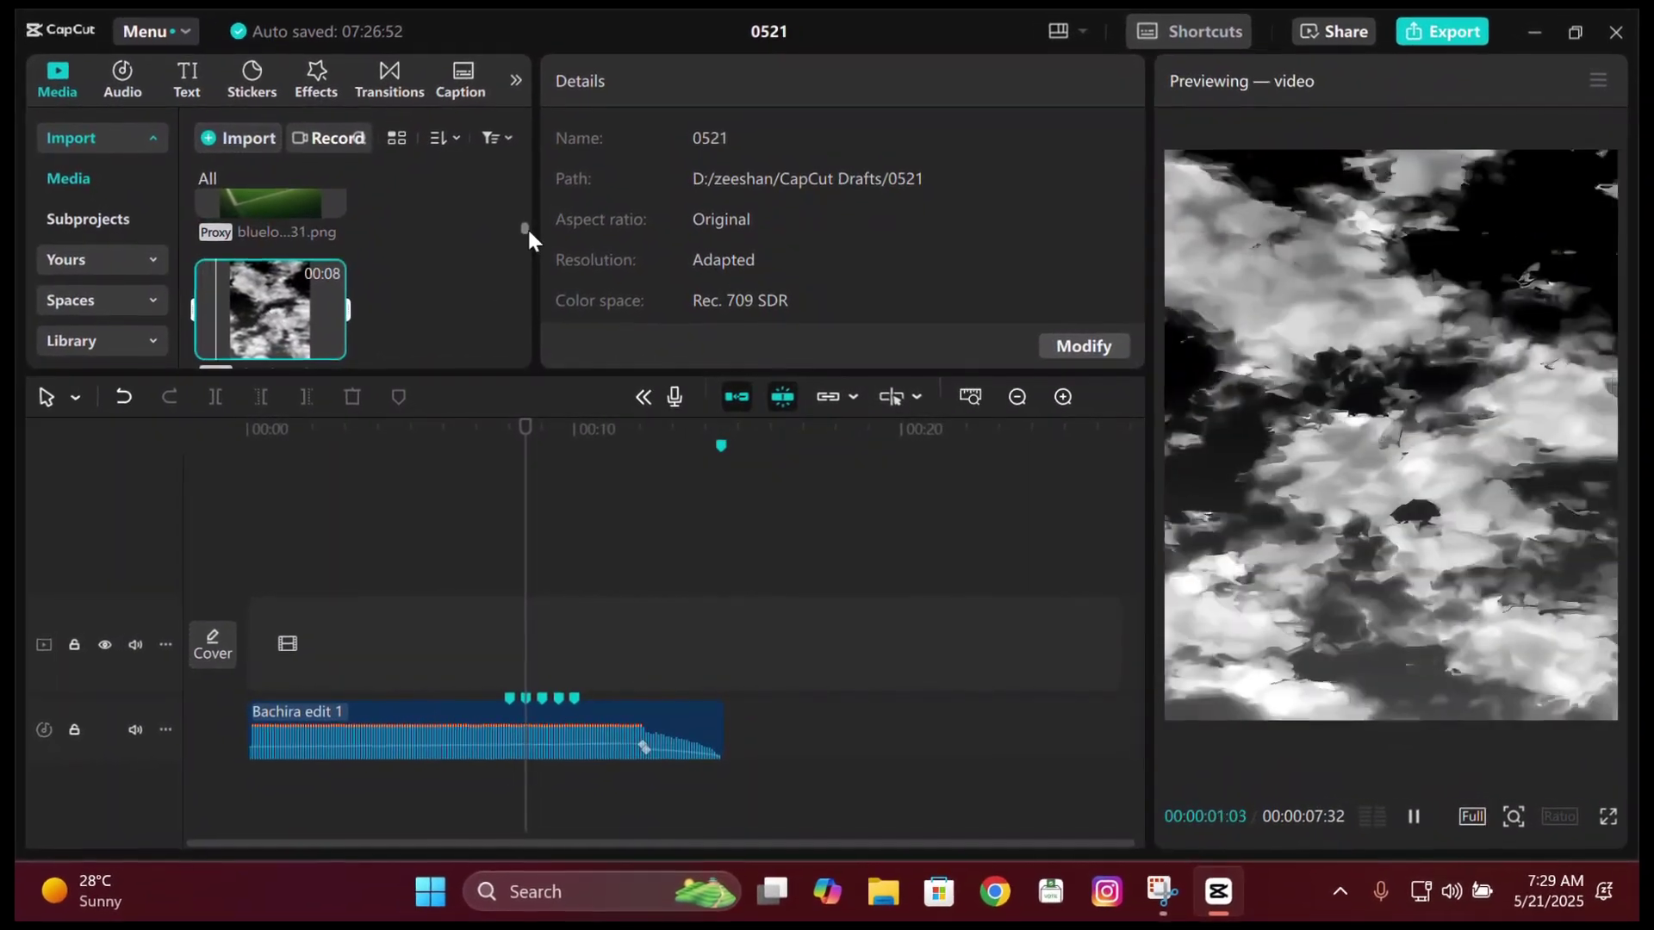
- Look through the imported overlays, previewing the particle, light leak and smoke files
scroll(525, 245, "down", 5)
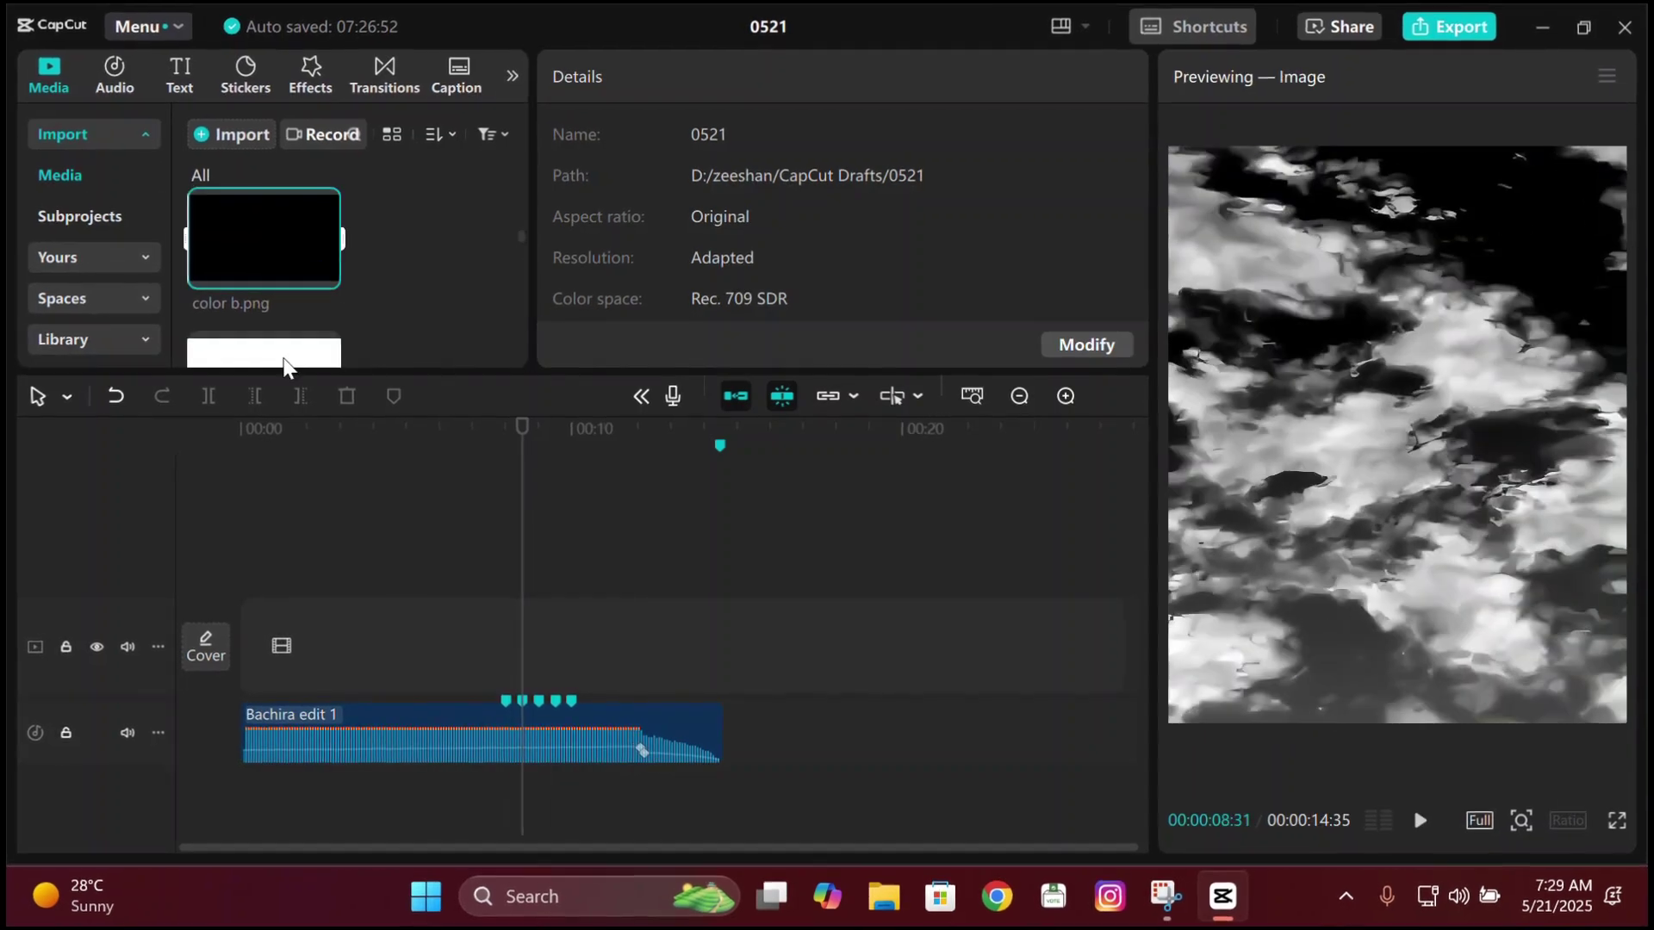
scroll(516, 259, "down", 3)
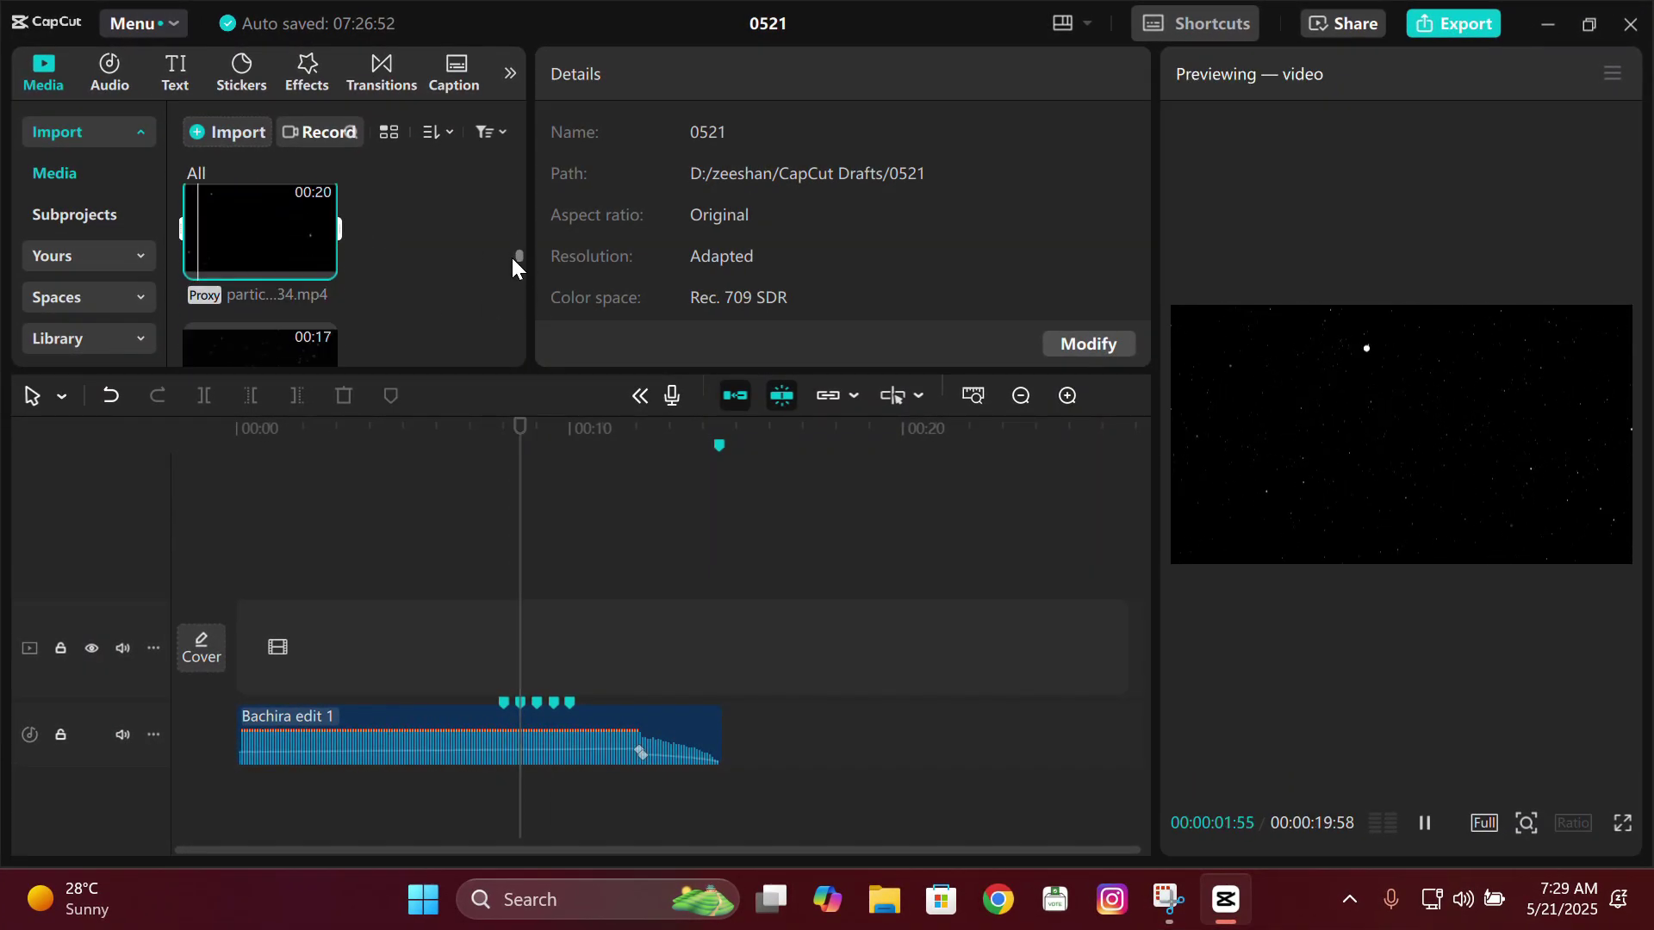
left_click(258, 318)
scroll(325, 292, "down", 5)
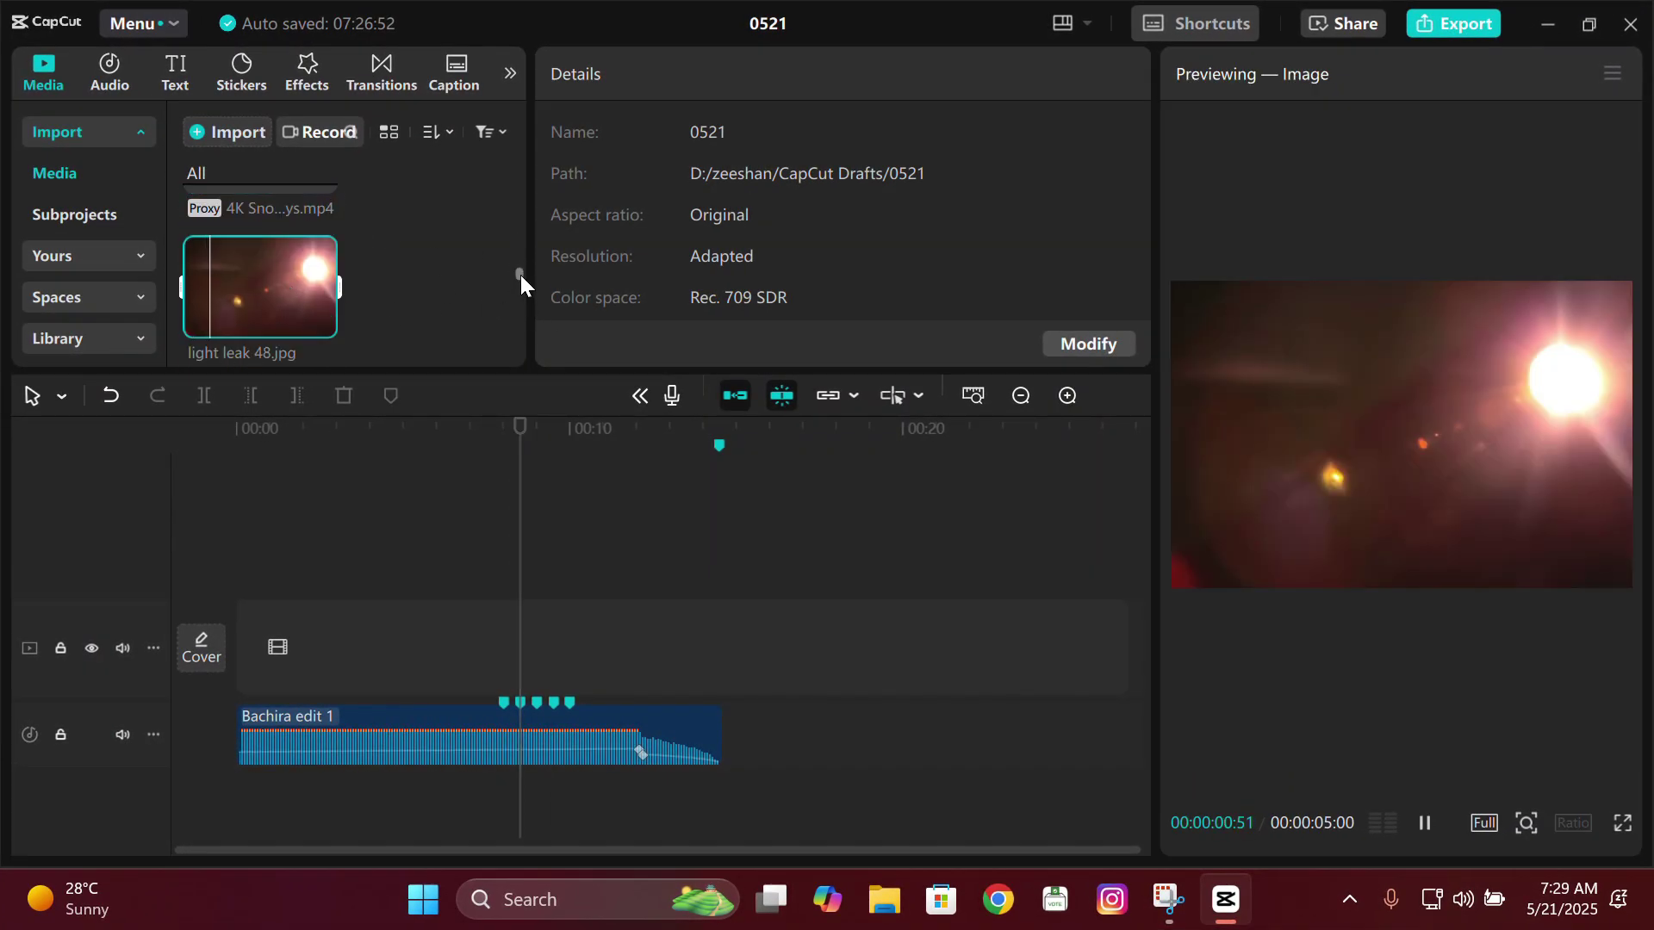
scroll(515, 327, "up", 5)
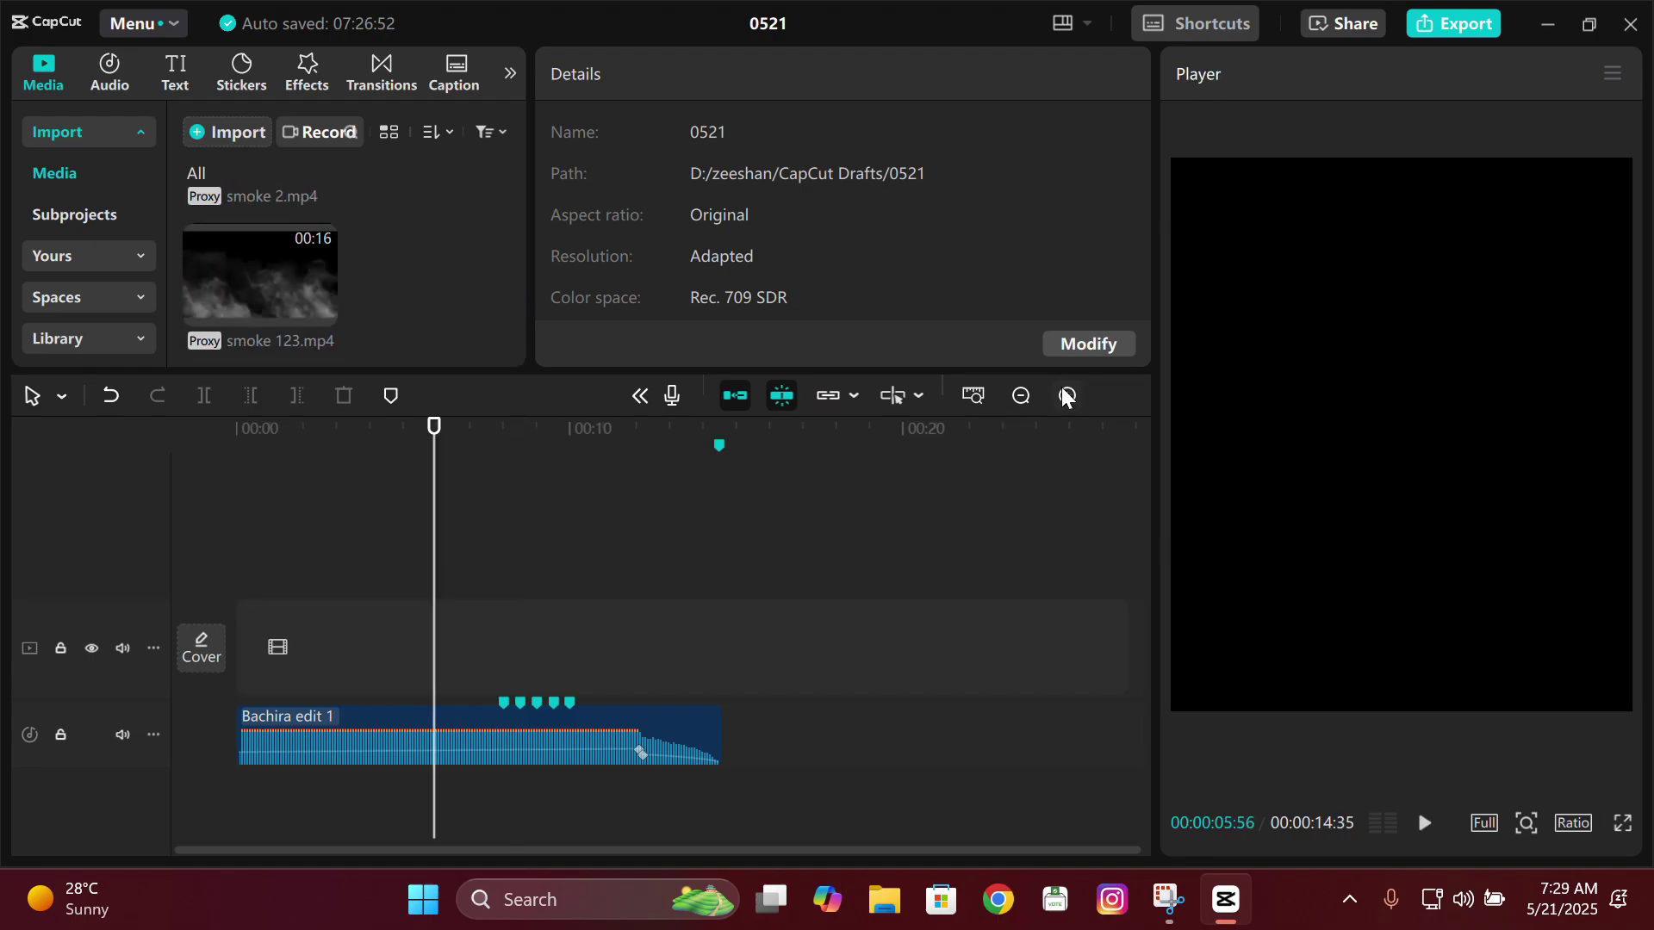
- Add bluelock bg 31.png to the main track and split it at the first audio marker, 00:00:08:01
key("ctrl+equal")
scroll(515, 219, "down", 3)
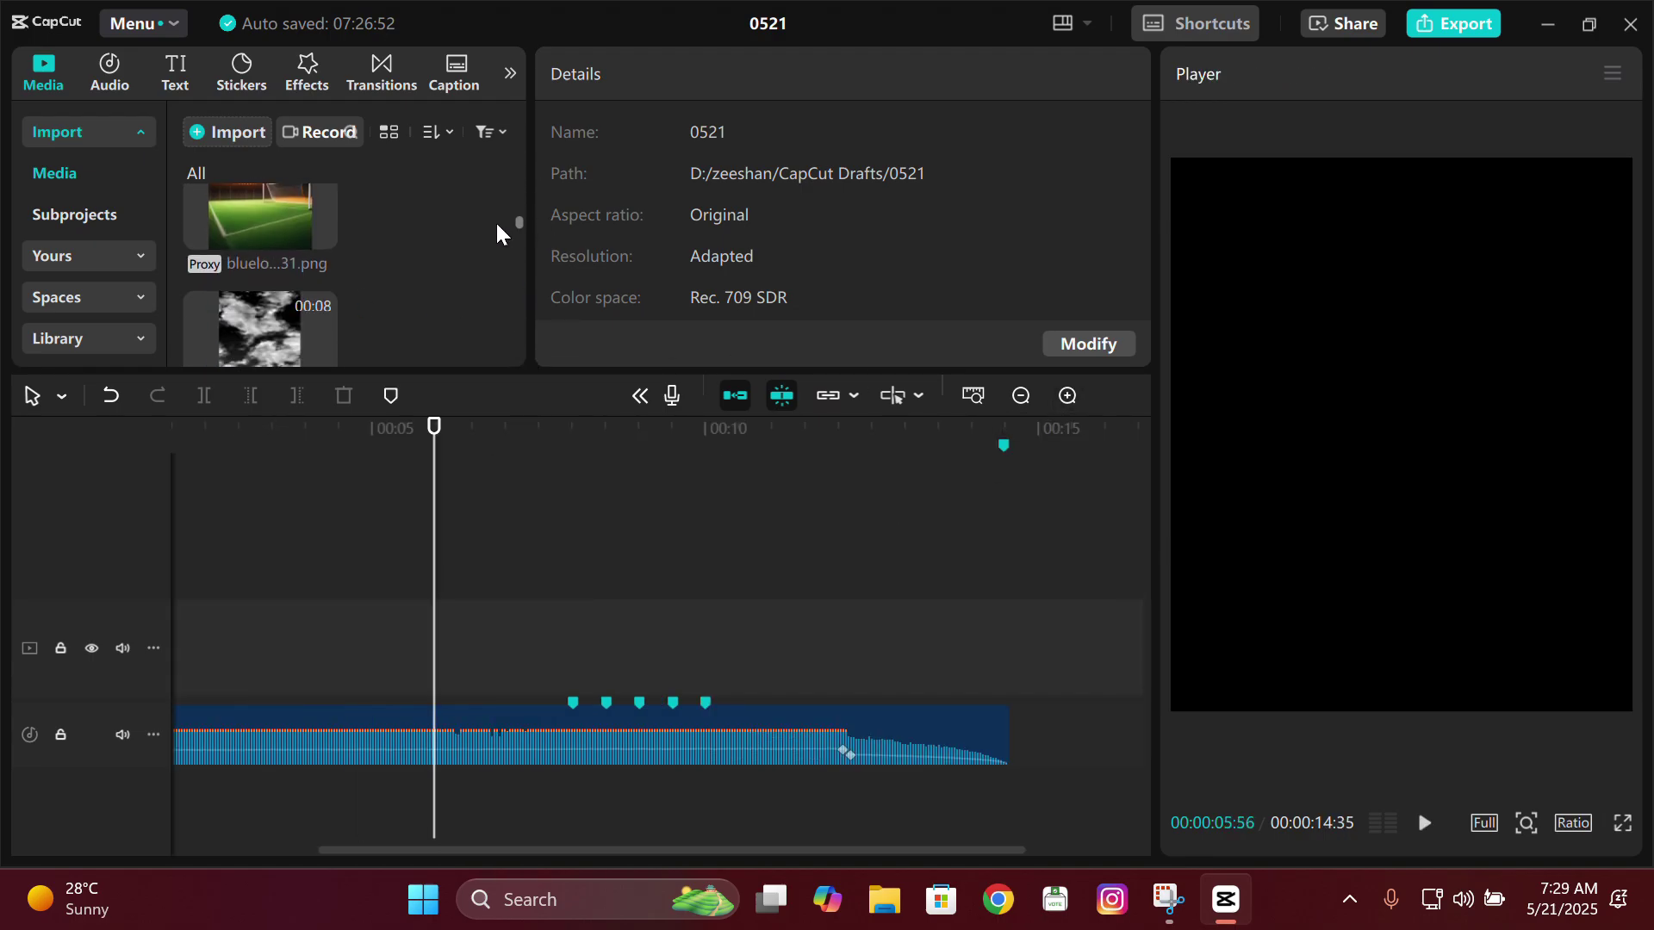
left_click_drag(258, 219, 603, 646)
left_click(770, 431)
key("ctrl+b")
key("ctrl+equal")
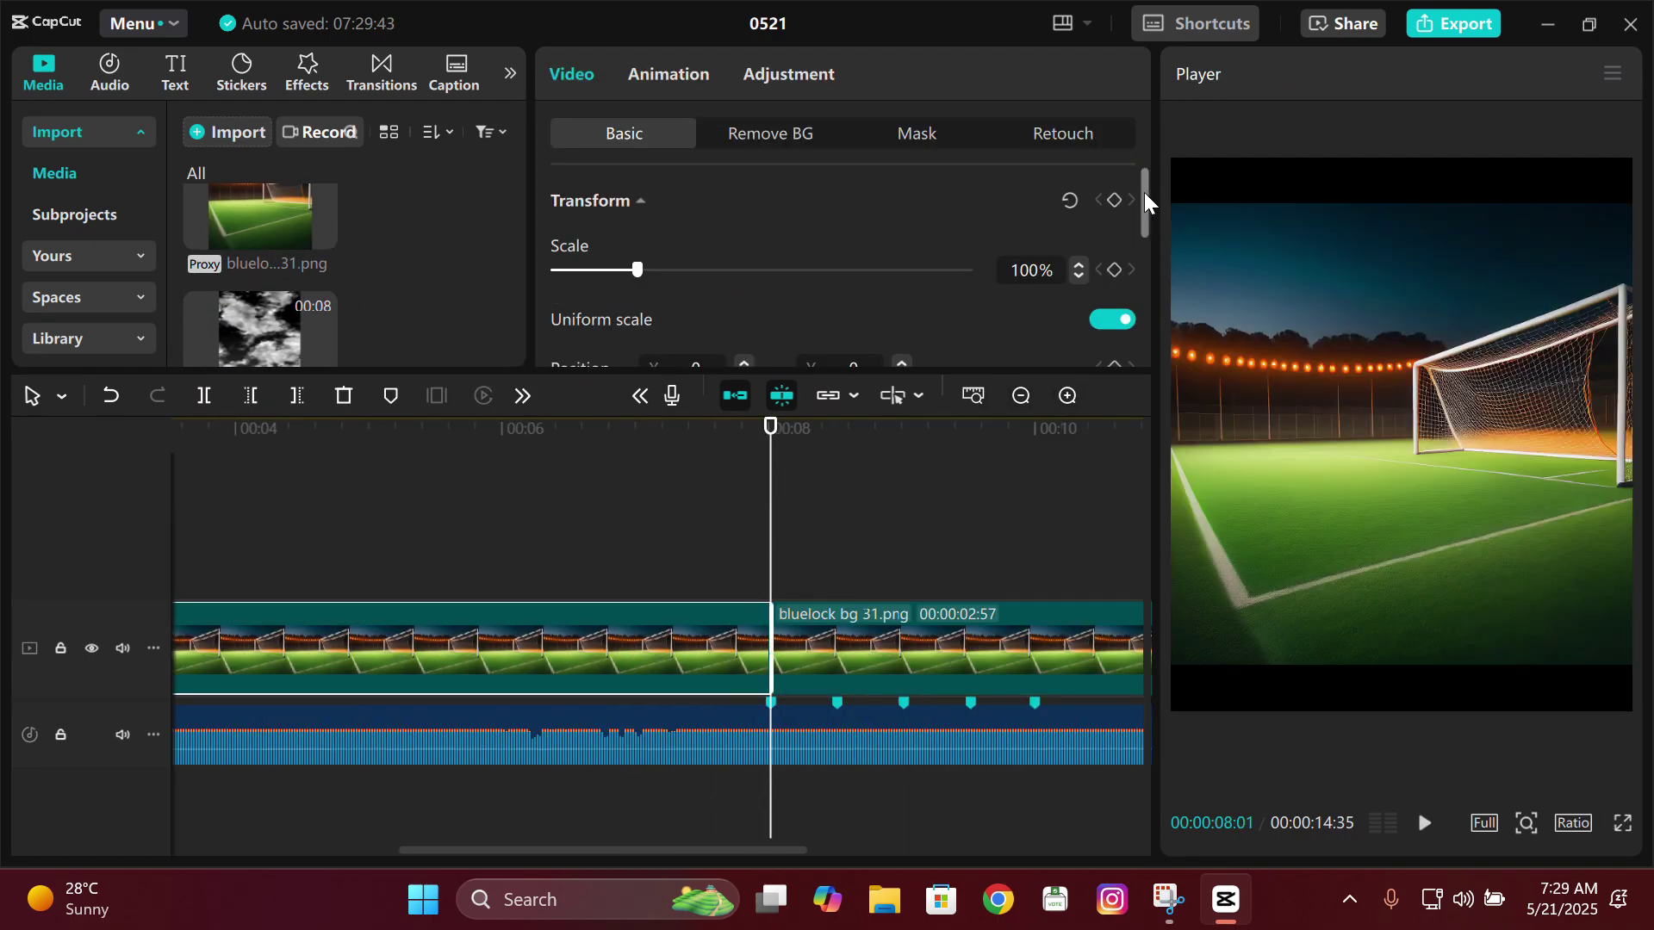
scroll(656, 192, "down", 5)
left_click(906, 591)
left_click(908, 607)
key("ctrl+minus")
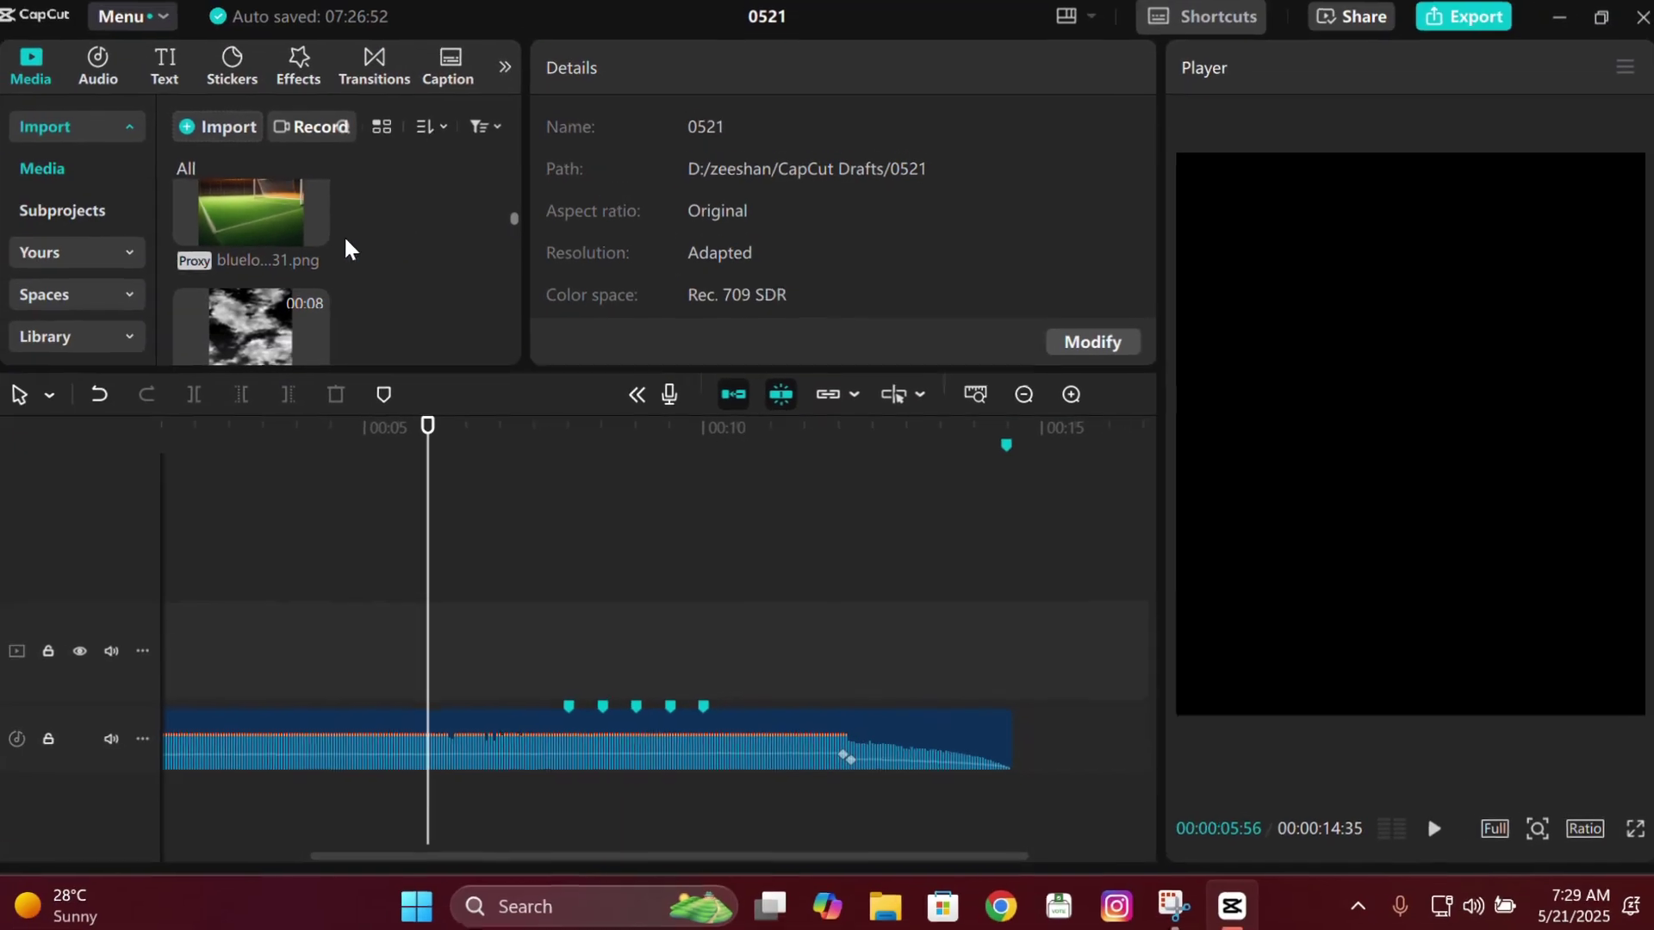
- Add bluelock bg 31.png to the main track, extend it to 00:00:10:58 and split it at 00:00:08:01
left_click_drag(323, 228, 380, 638)
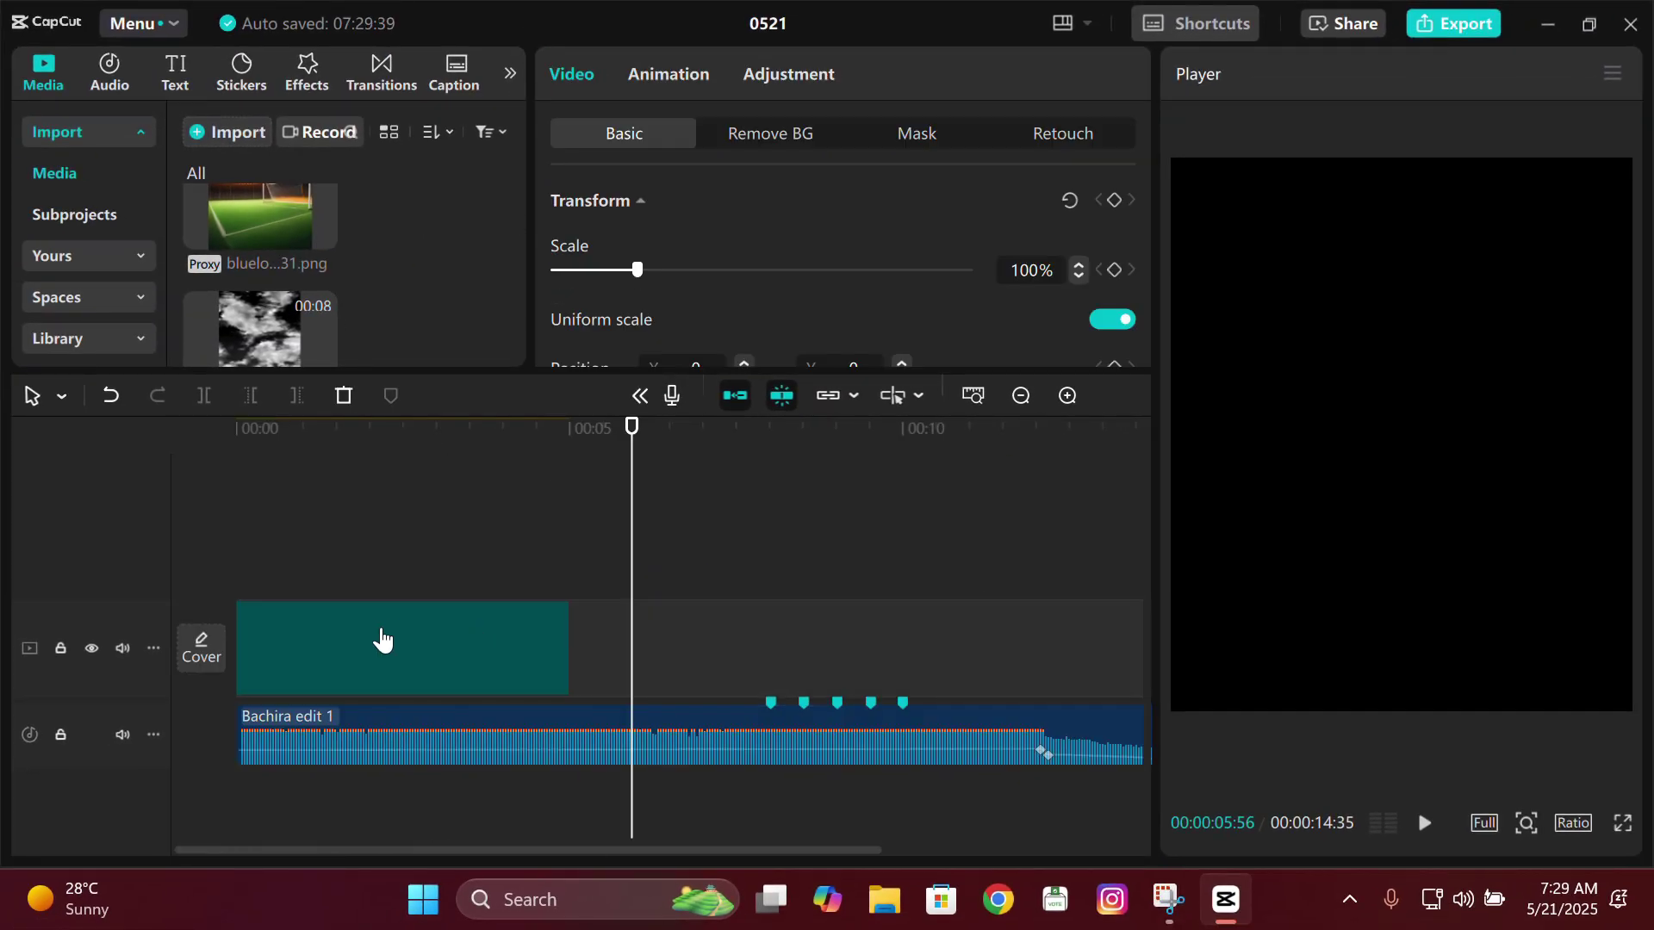
left_click_drag(572, 648, 961, 650)
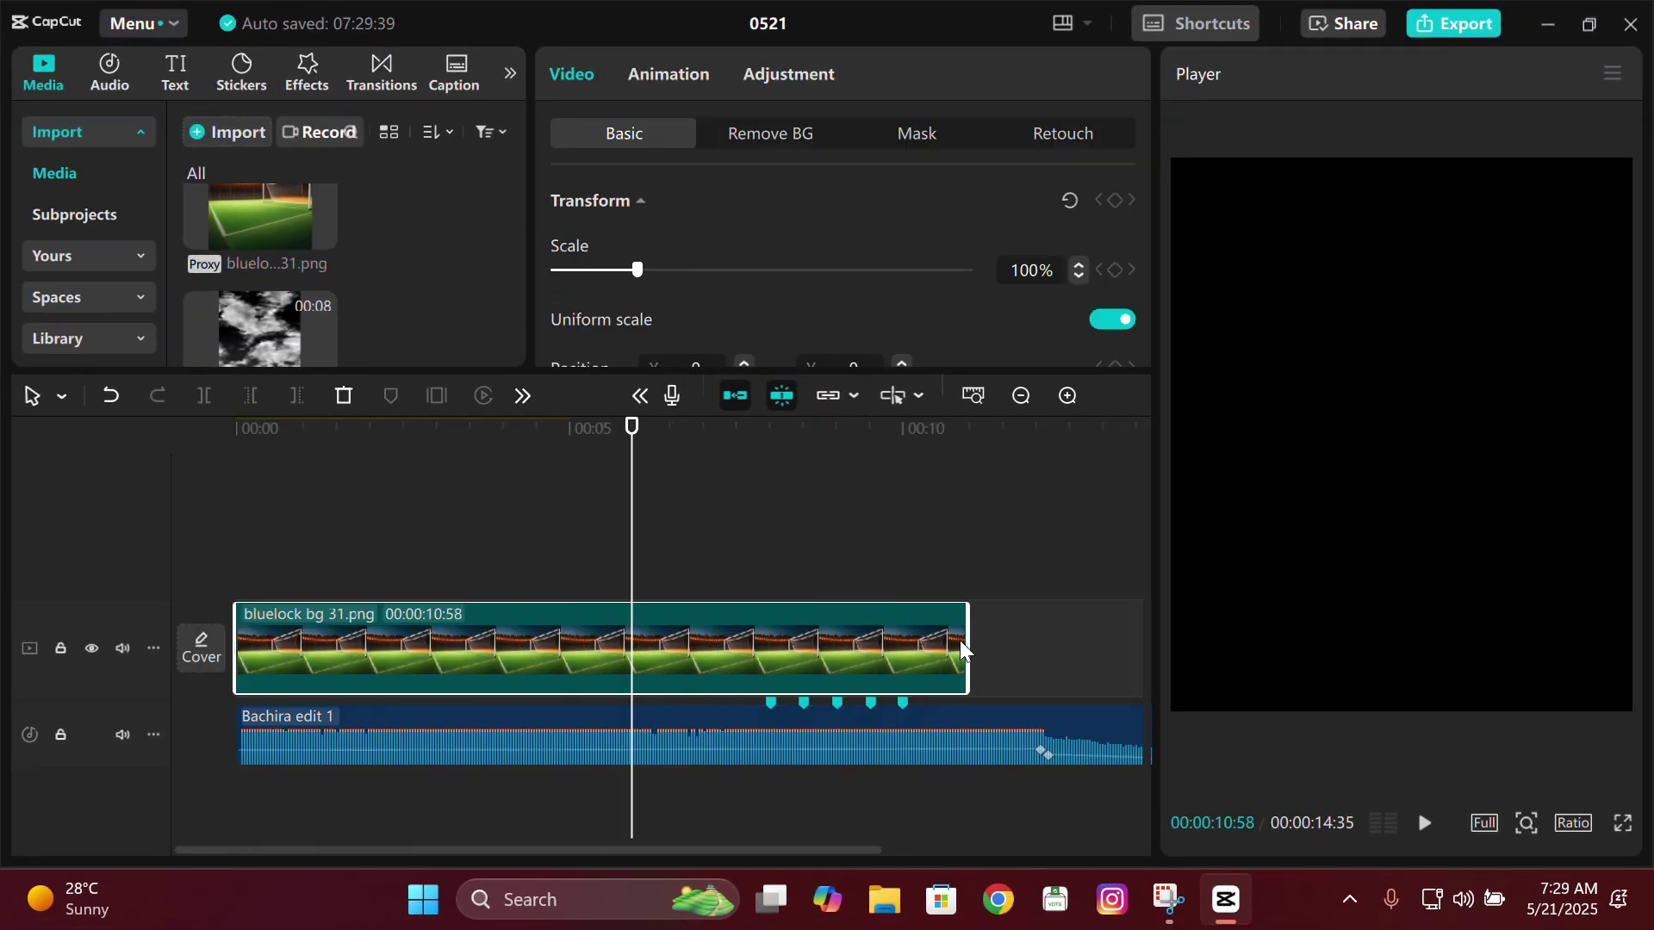
left_click(777, 438)
left_click(1066, 398)
key("ctrl+b")
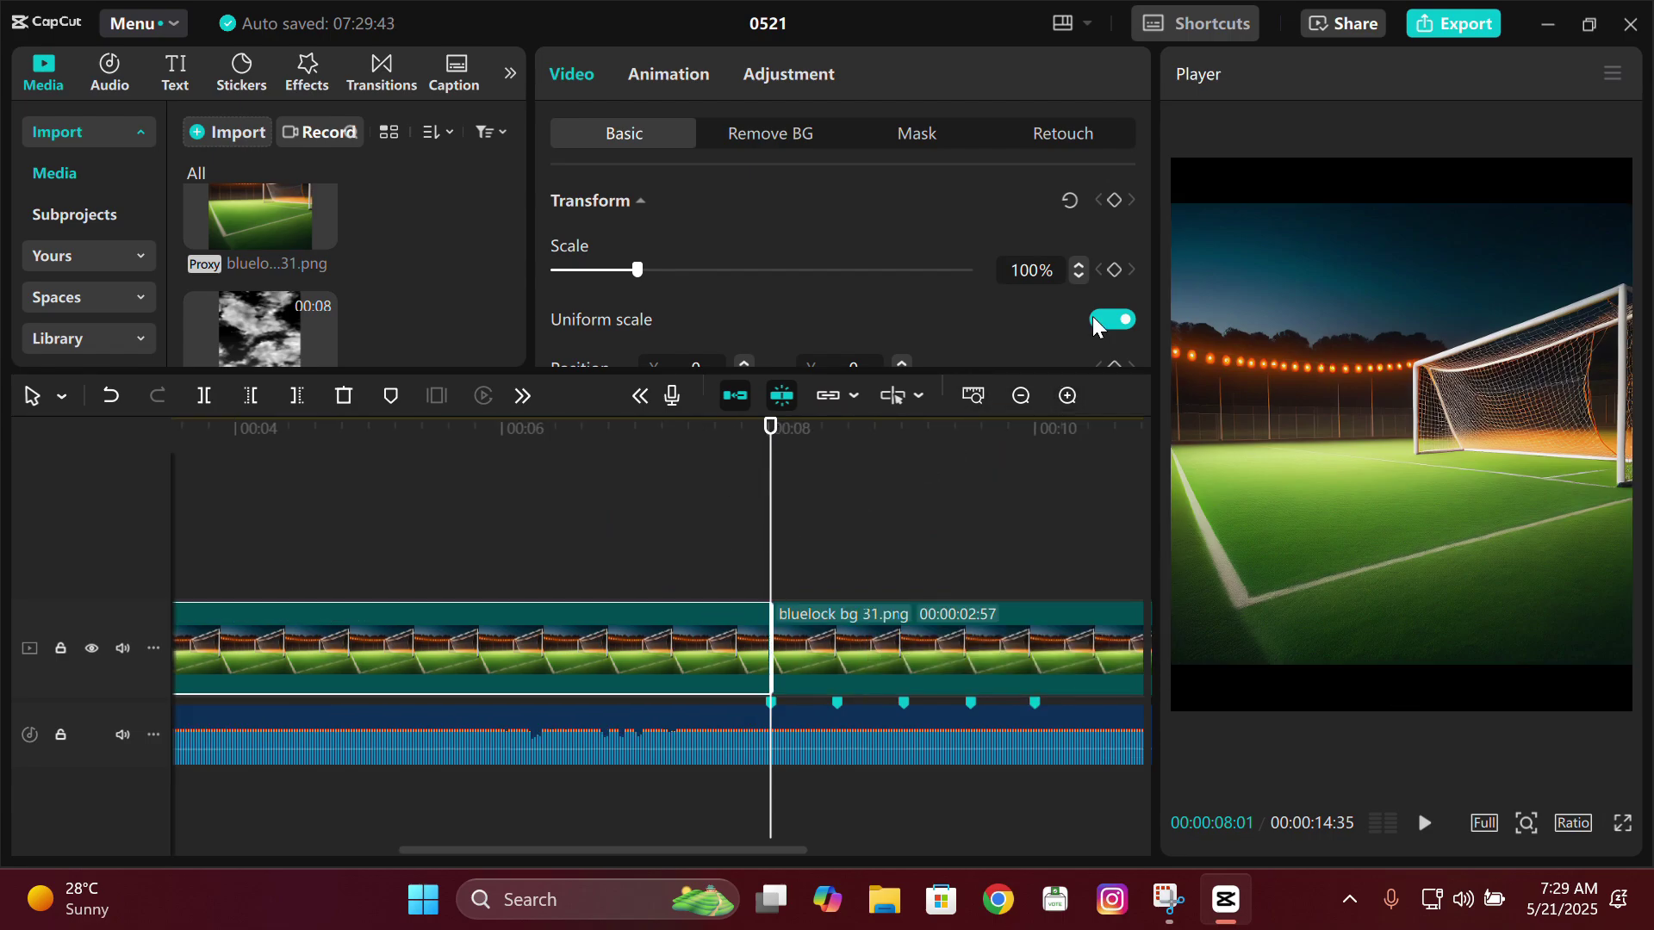
- Trim the second background segment so that it ends at the second audio marker
left_click_drag(1142, 200, 1145, 321)
left_click(606, 181)
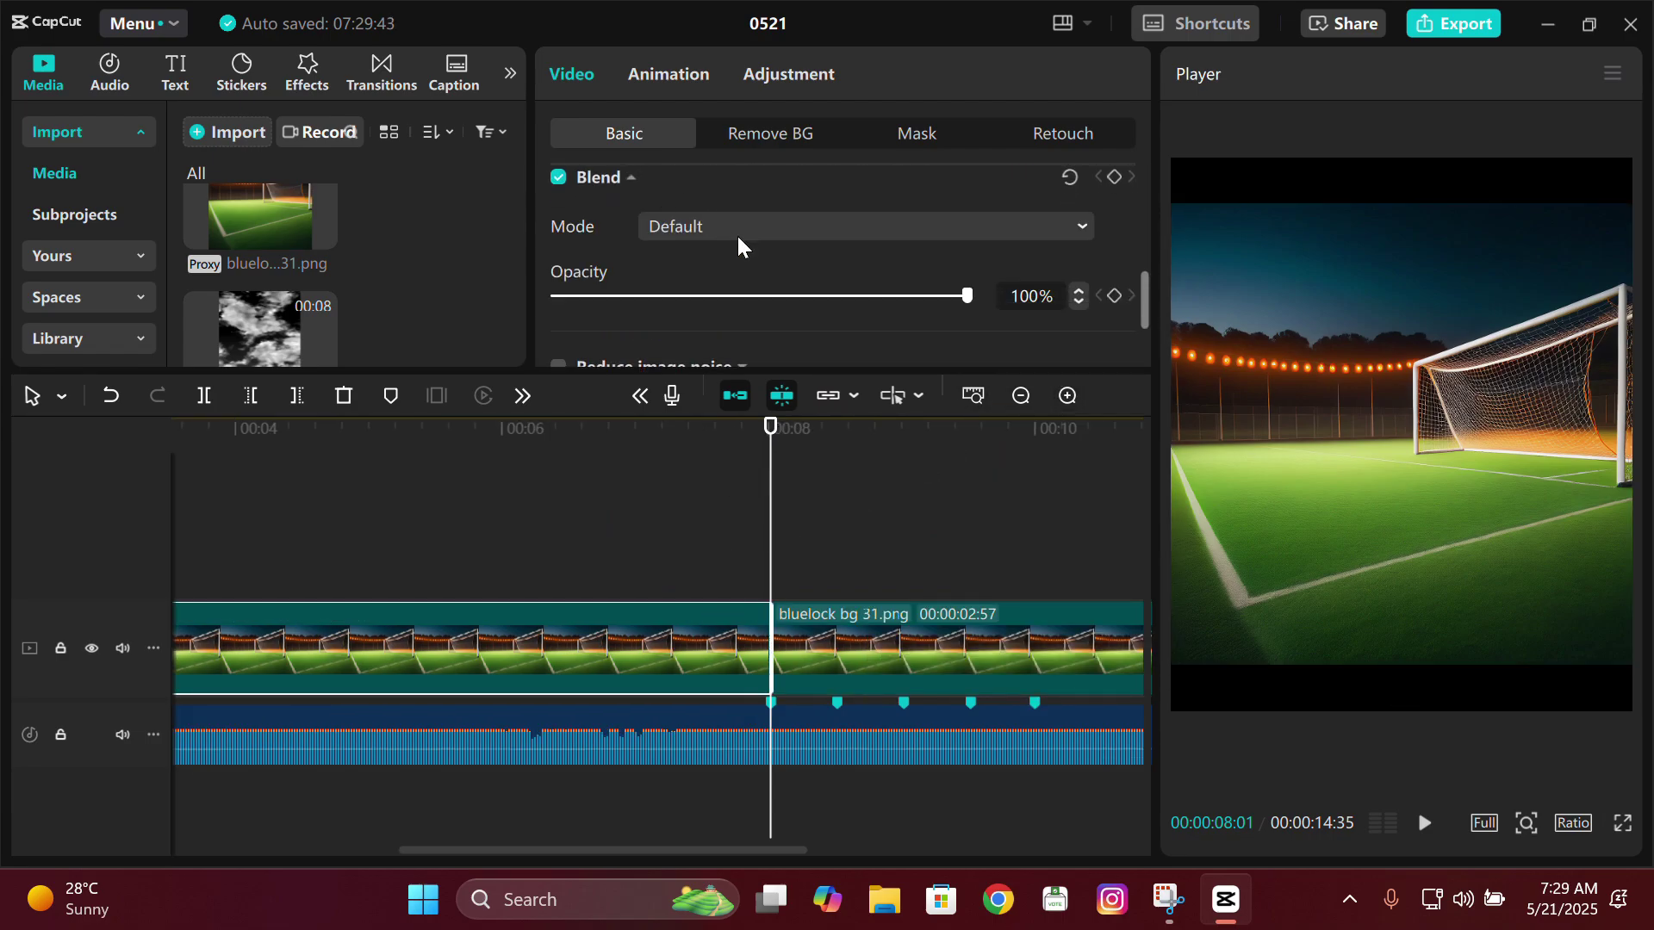
left_click(923, 587)
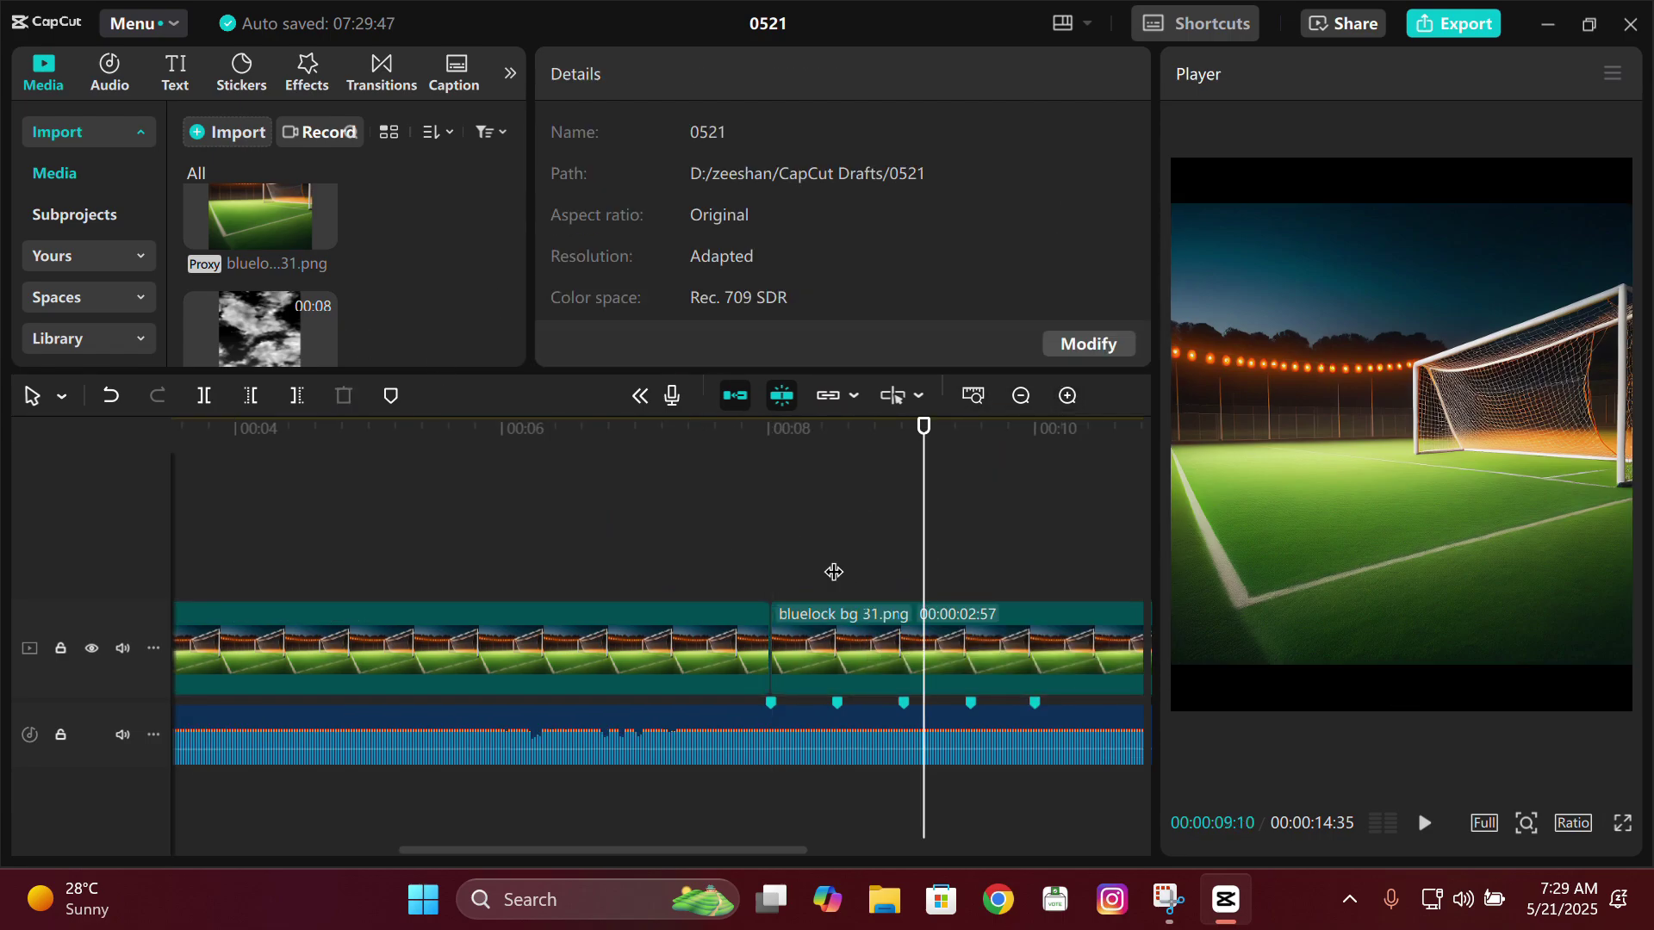
left_click(844, 650)
key("w")
left_click(1067, 395)
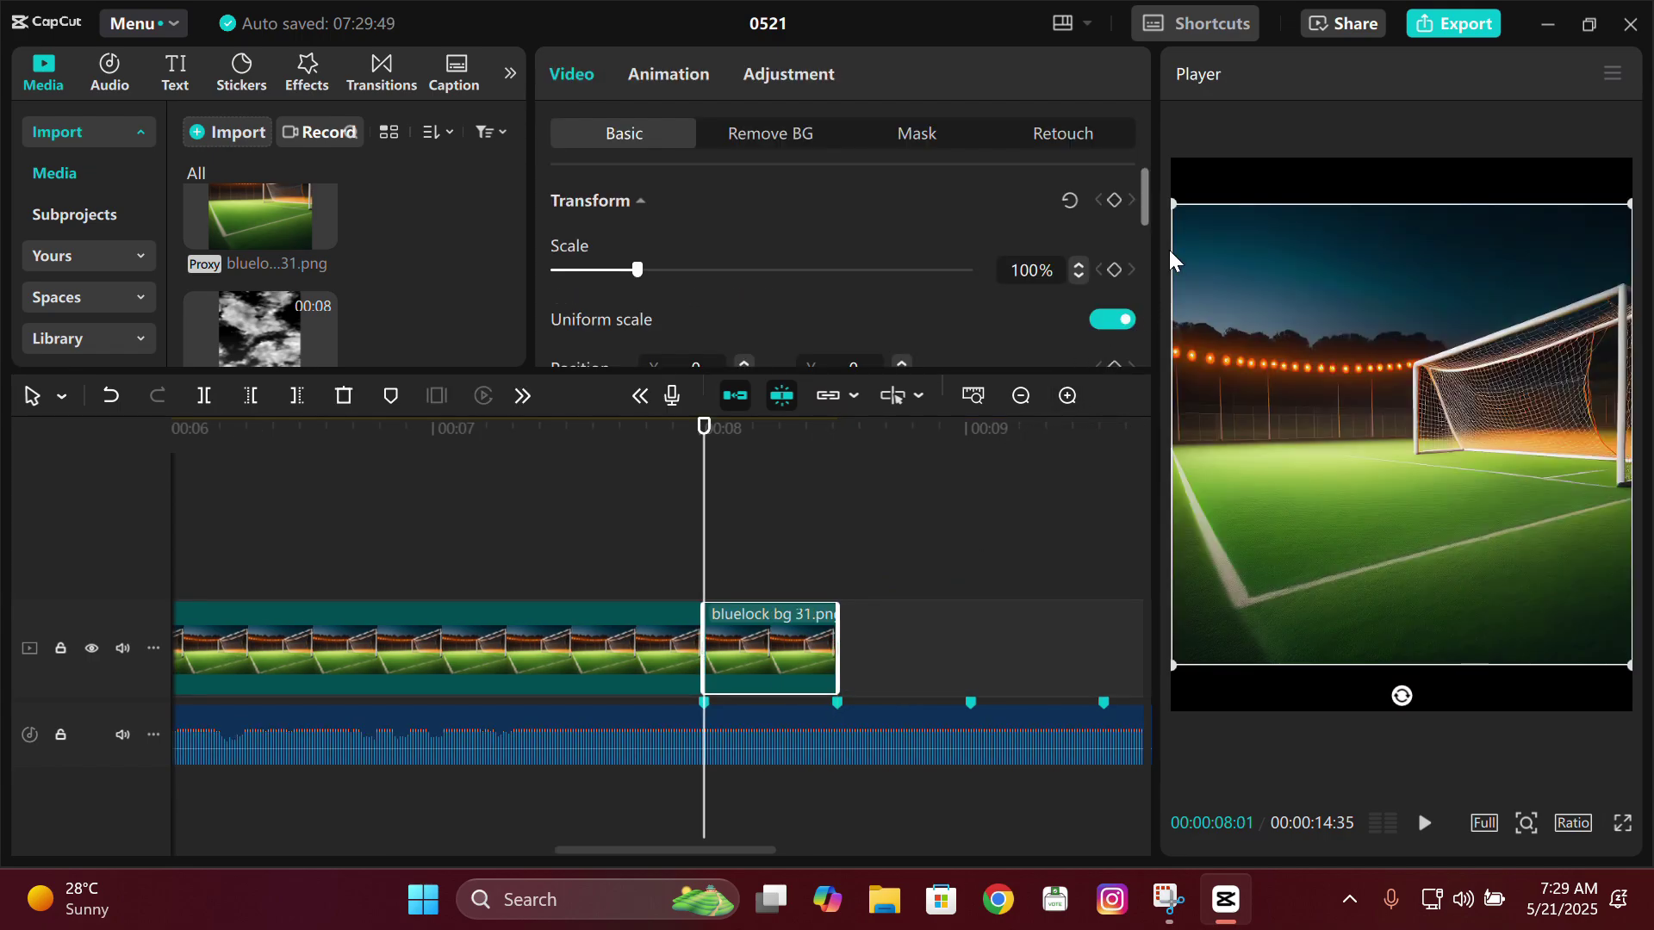
- Scale the short background segment up to 120% so that it fills the frame
left_click_drag(1180, 205, 1124, 136)
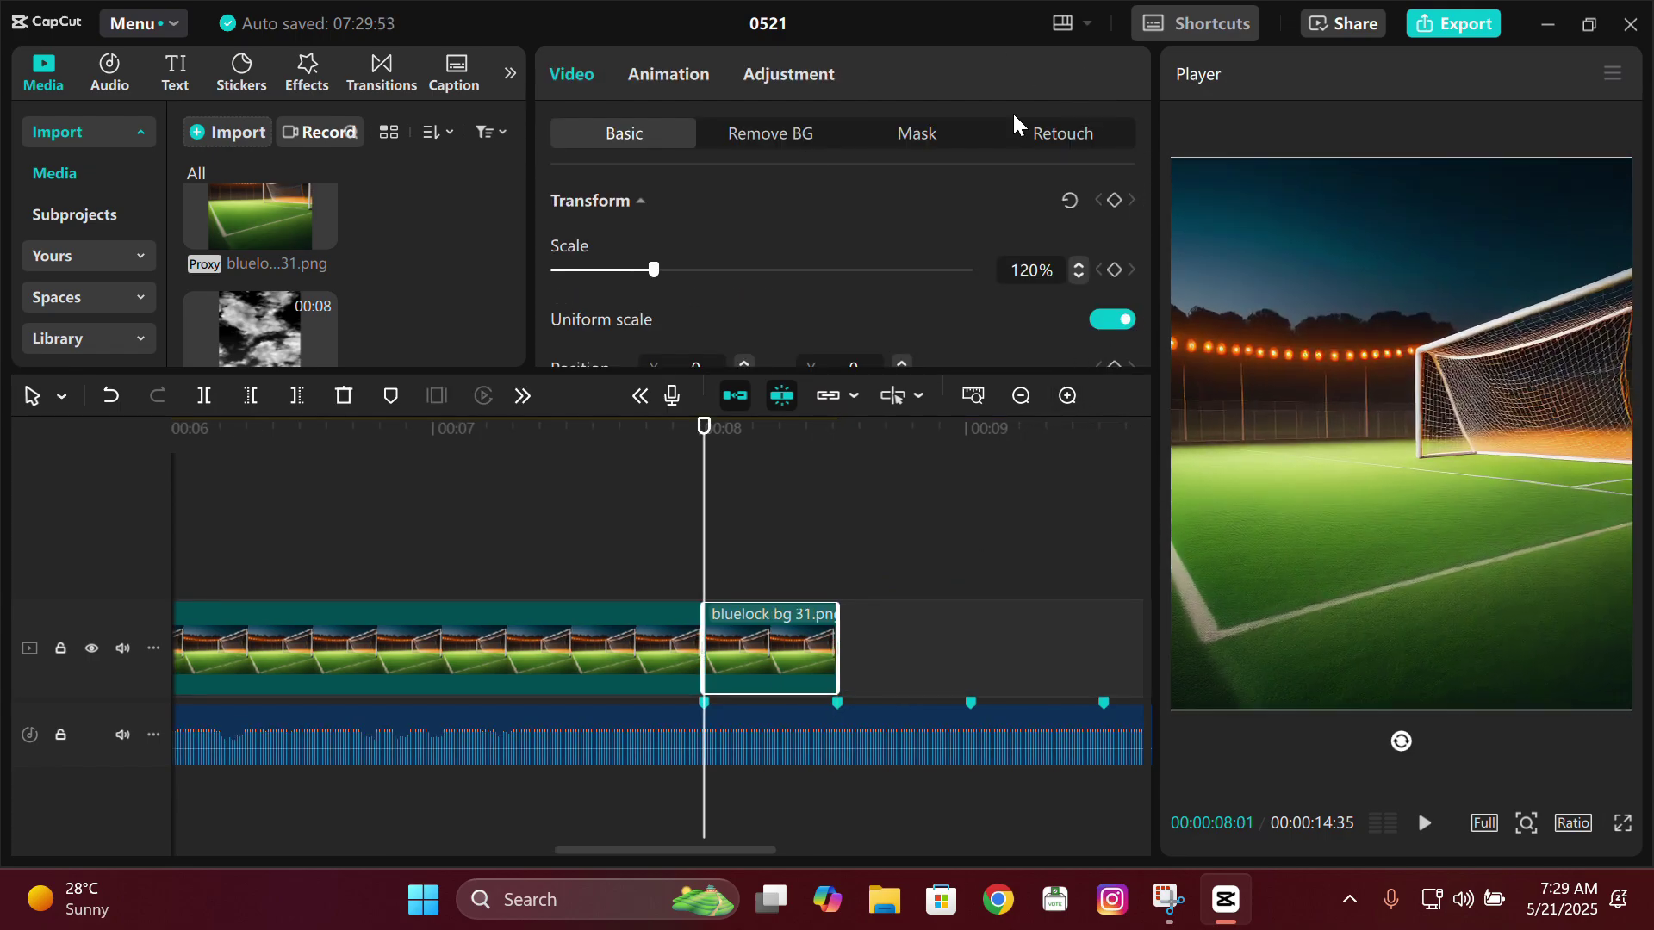
left_click(779, 516)
left_click(814, 593)
left_click(704, 499)
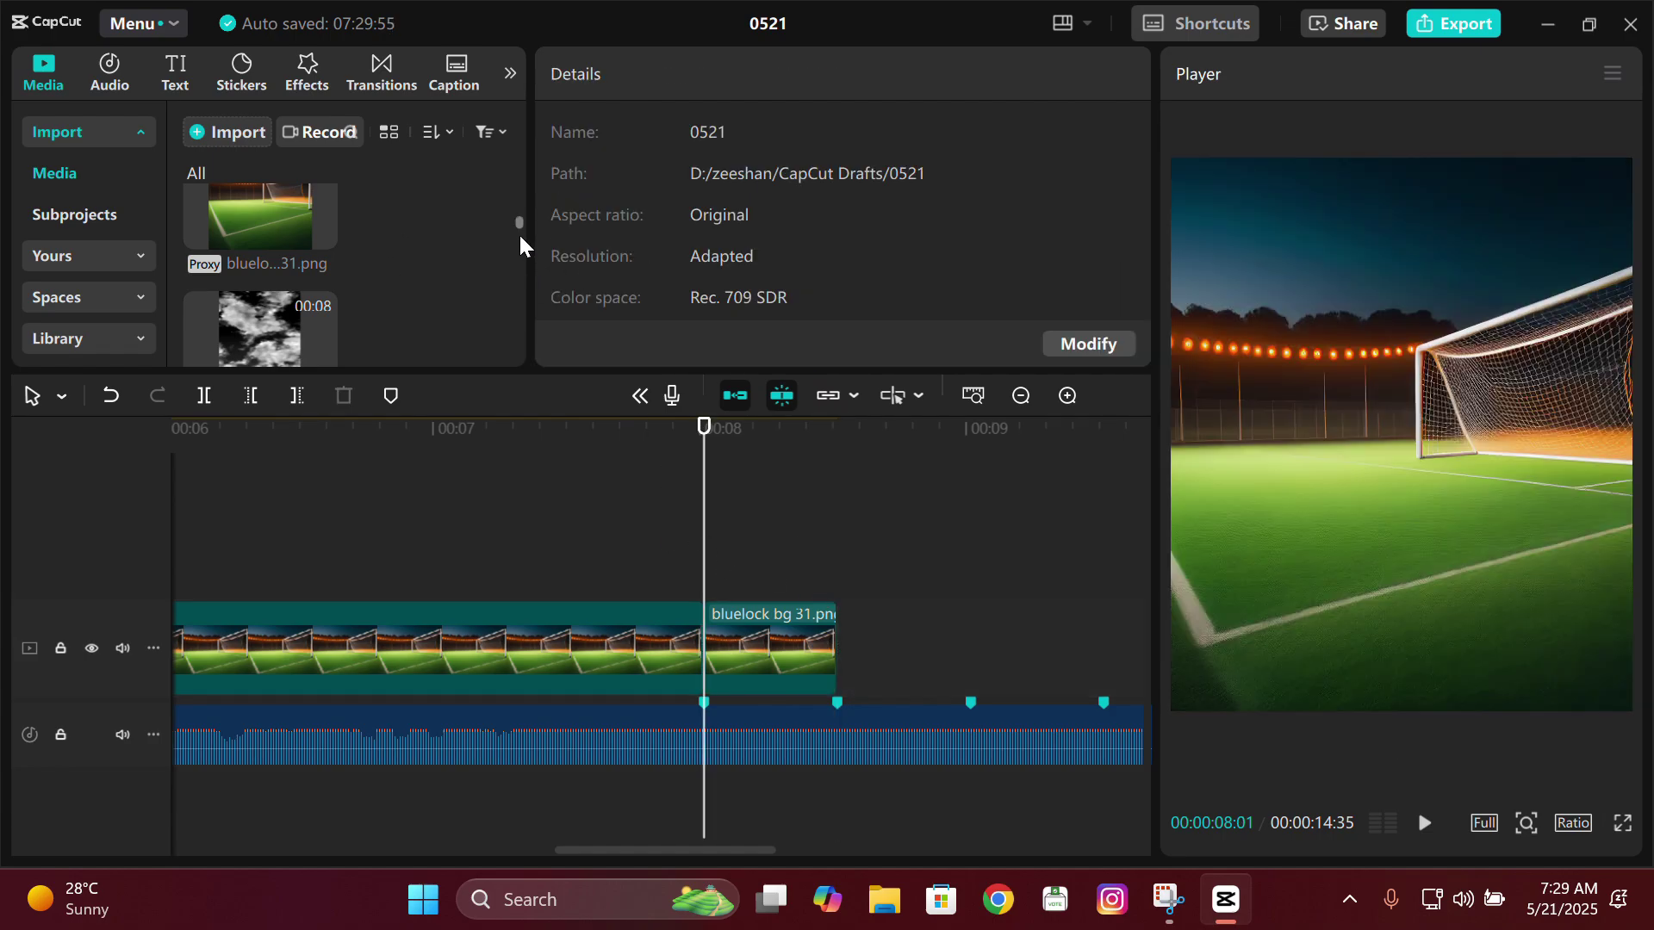
- Place the green-screen character clip above the short background segment, starting at the first audio marker, 00:00:08:01
scroll(521, 238, "up", 3)
scroll(517, 195, "down", 1)
left_click_drag(205, 322, 762, 508)
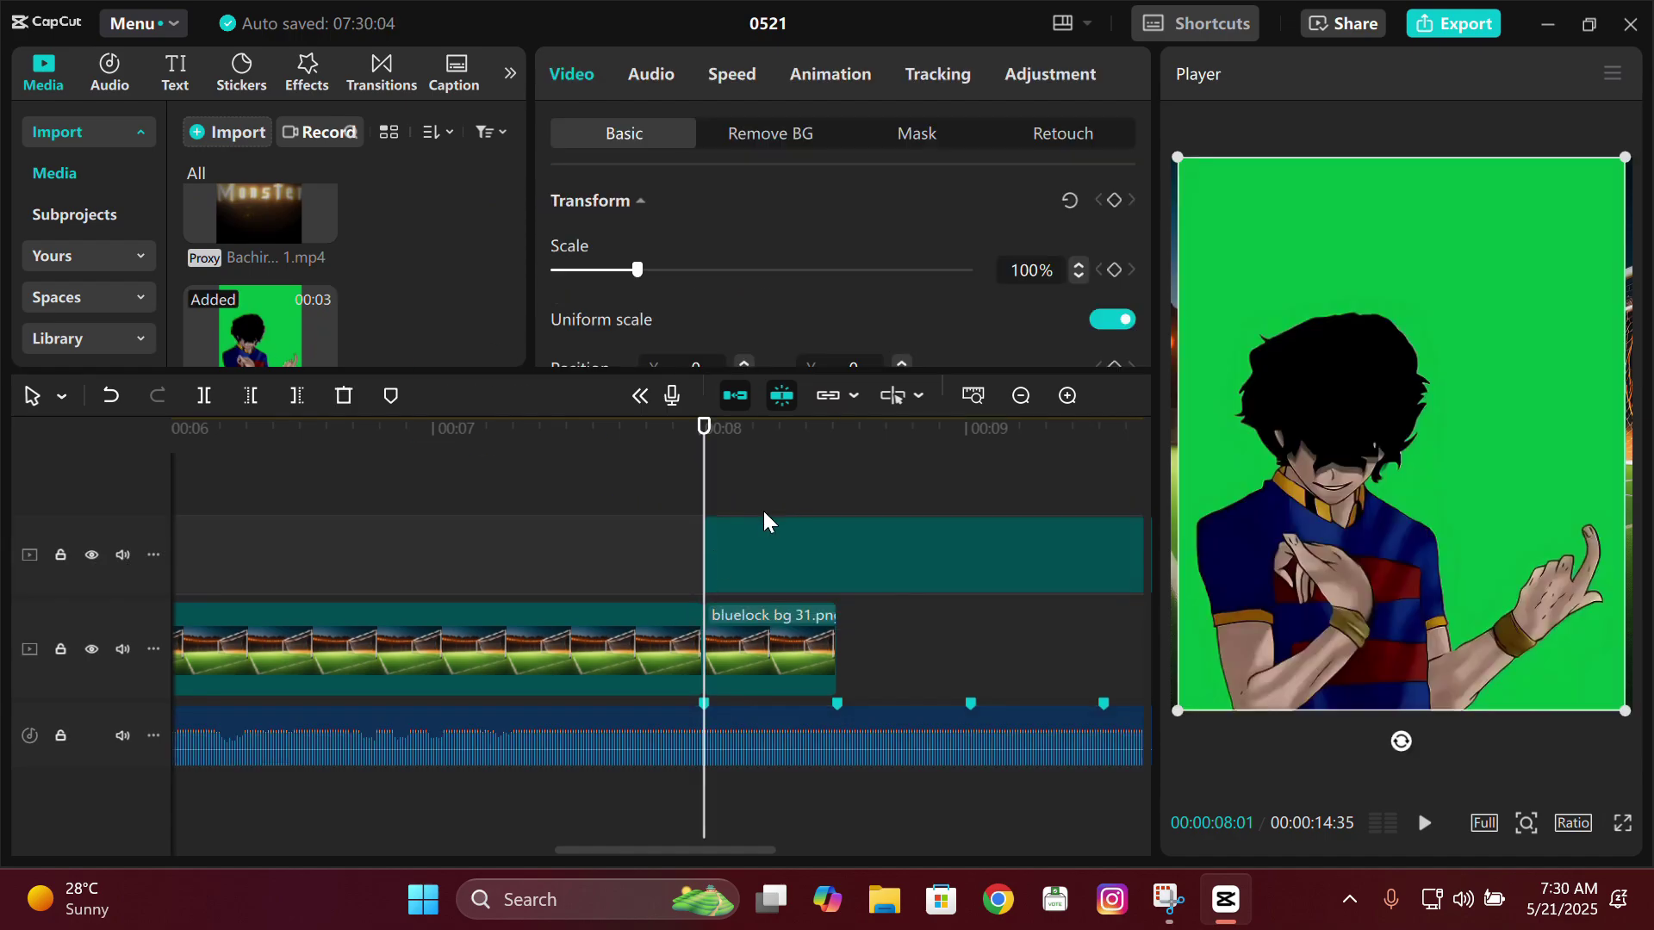
- Set the character clip's speed to 0.85x and enable smooth slow-mo with Optical flow
left_click(731, 76)
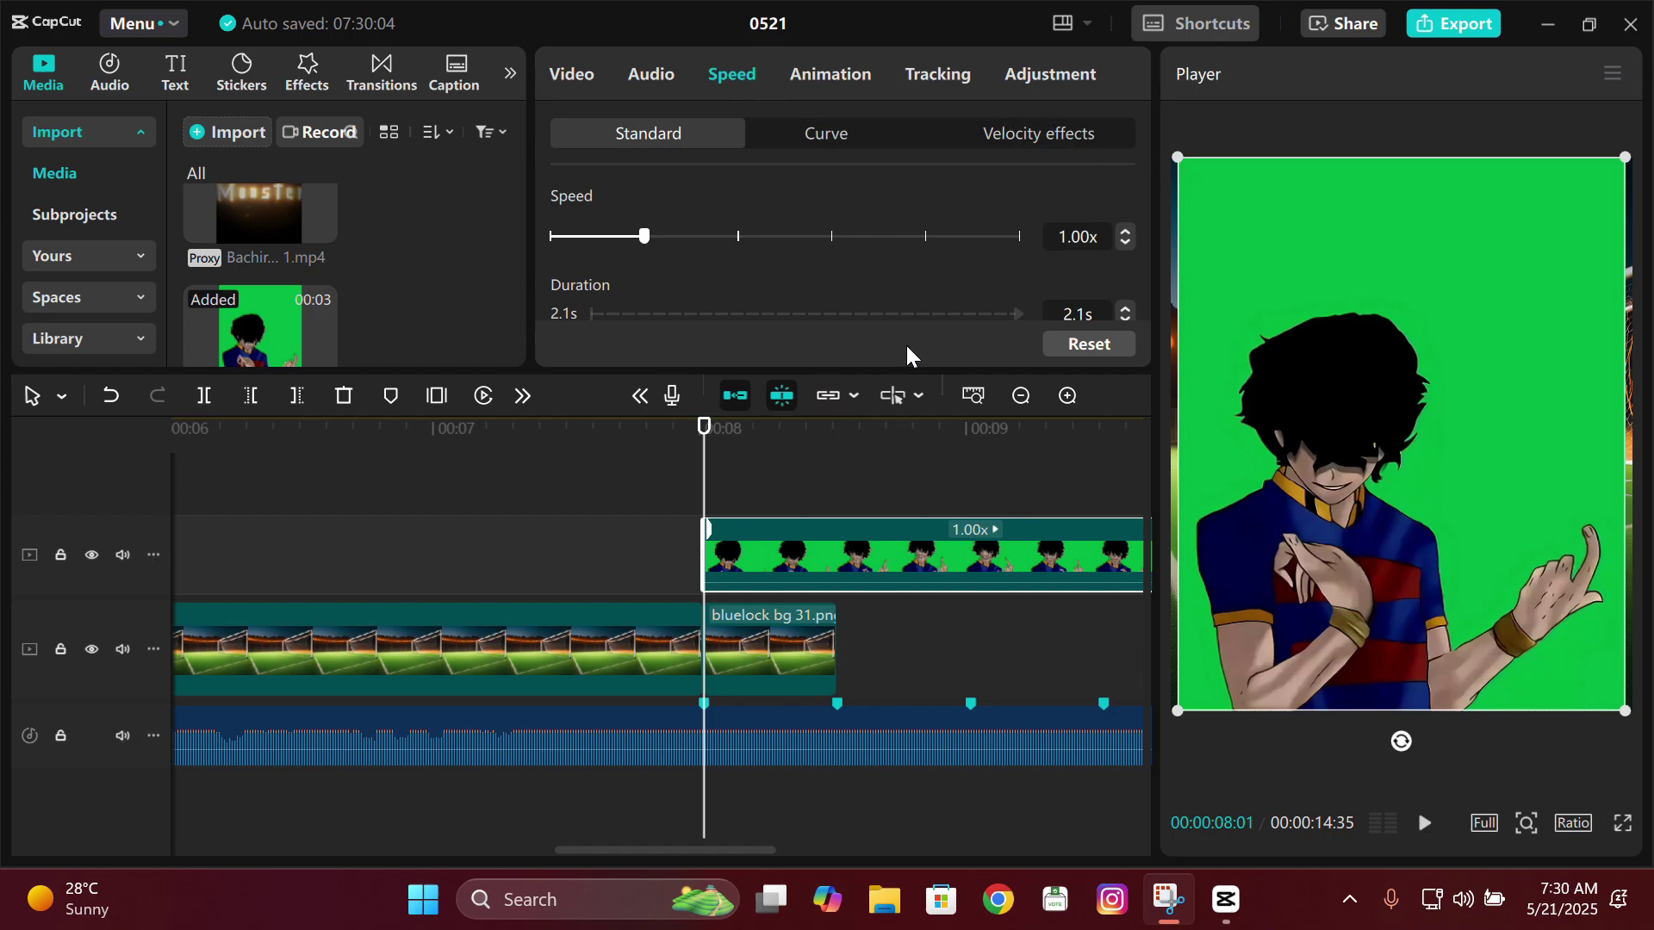
type("85")
scroll(1128, 274, "down", 2)
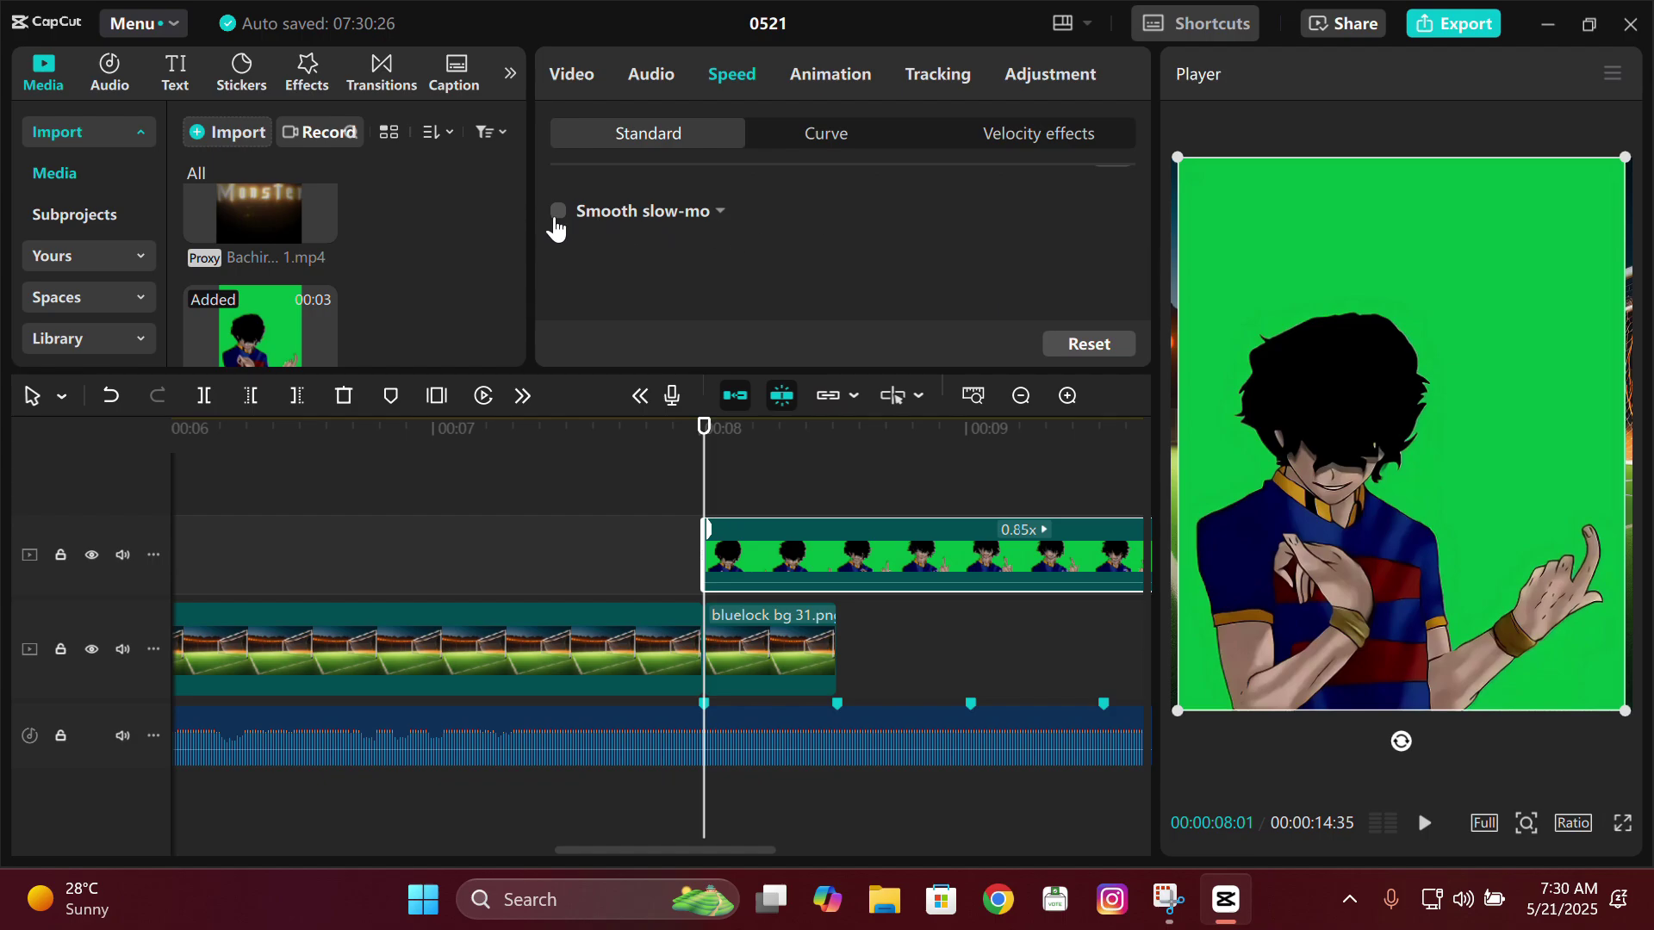
left_click(558, 211)
left_click(663, 259)
left_click(694, 353)
left_click(1023, 397)
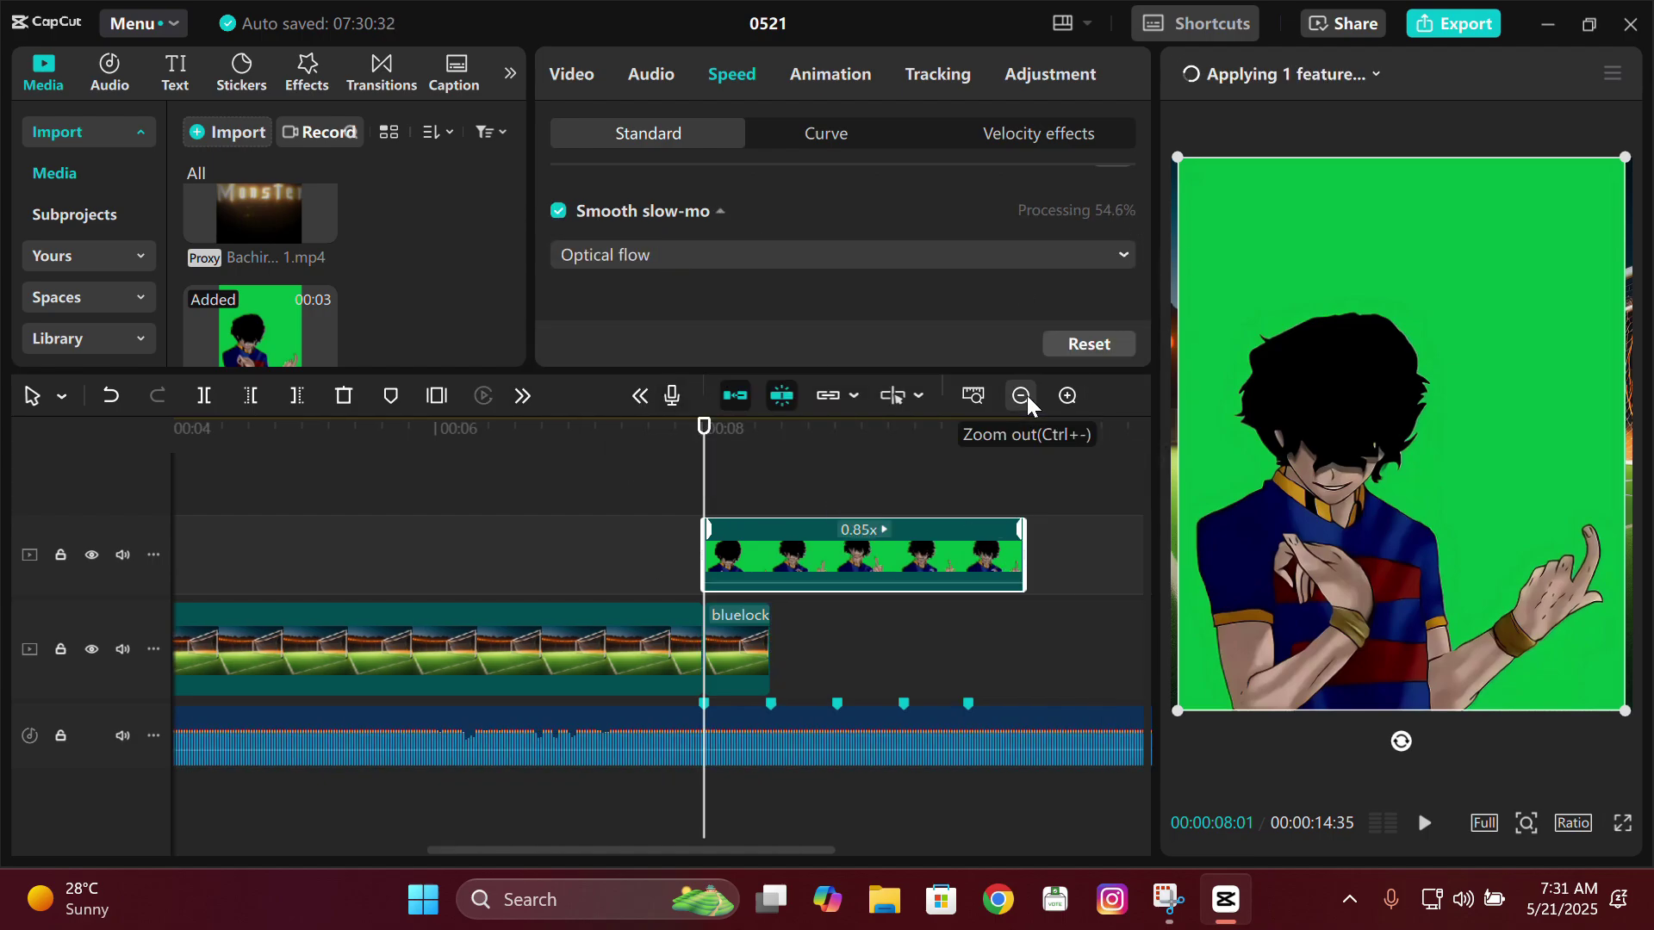
left_click(769, 498)
scroll(760, 499, "up", 2)
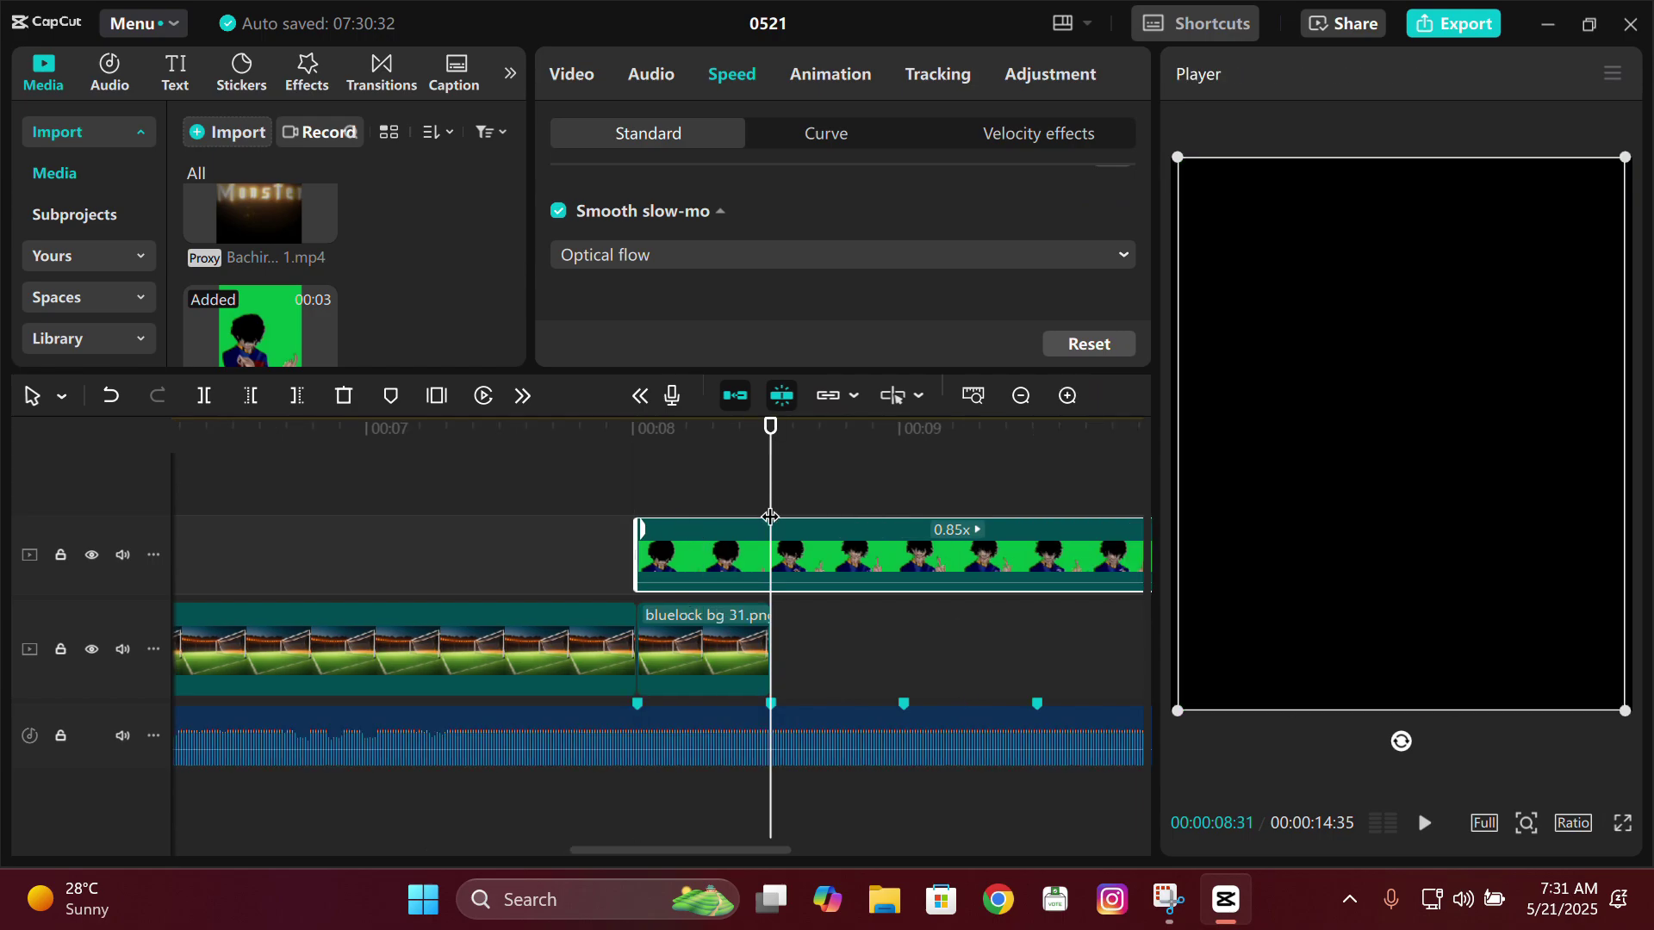
key("w")
left_click(658, 471)
key("space")
key("space")
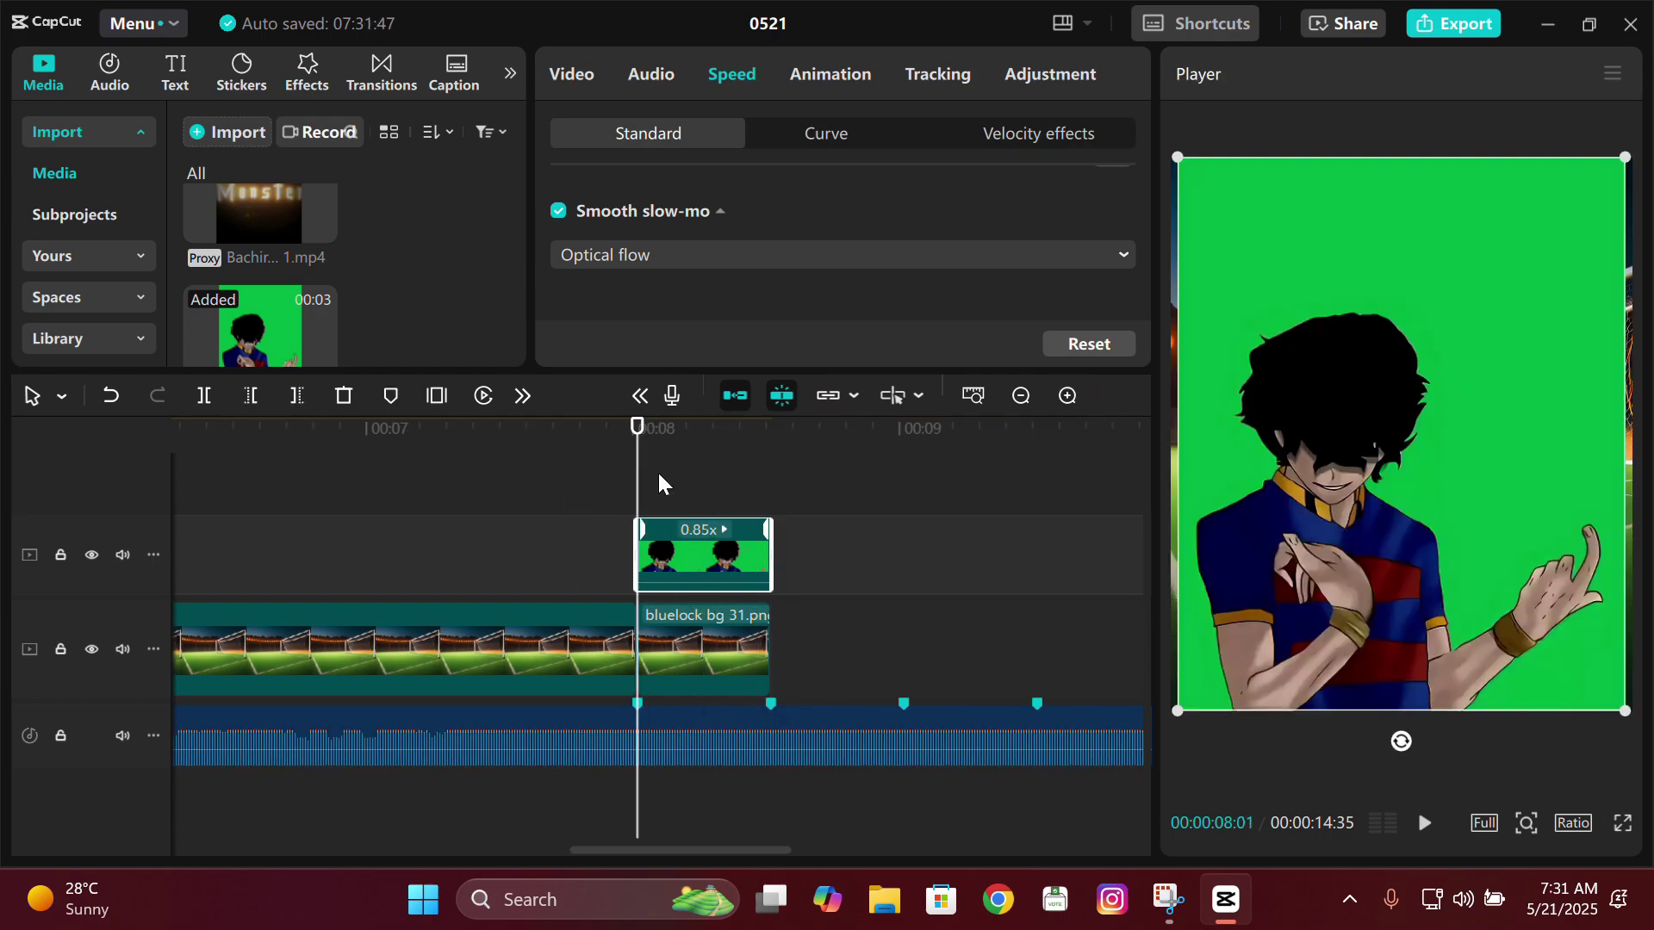
key("ctrl+z")
- Make the character clip start on a later frame at 00:00:08:01 and trim its end to the second audio marker
left_click(690, 473)
key("space")
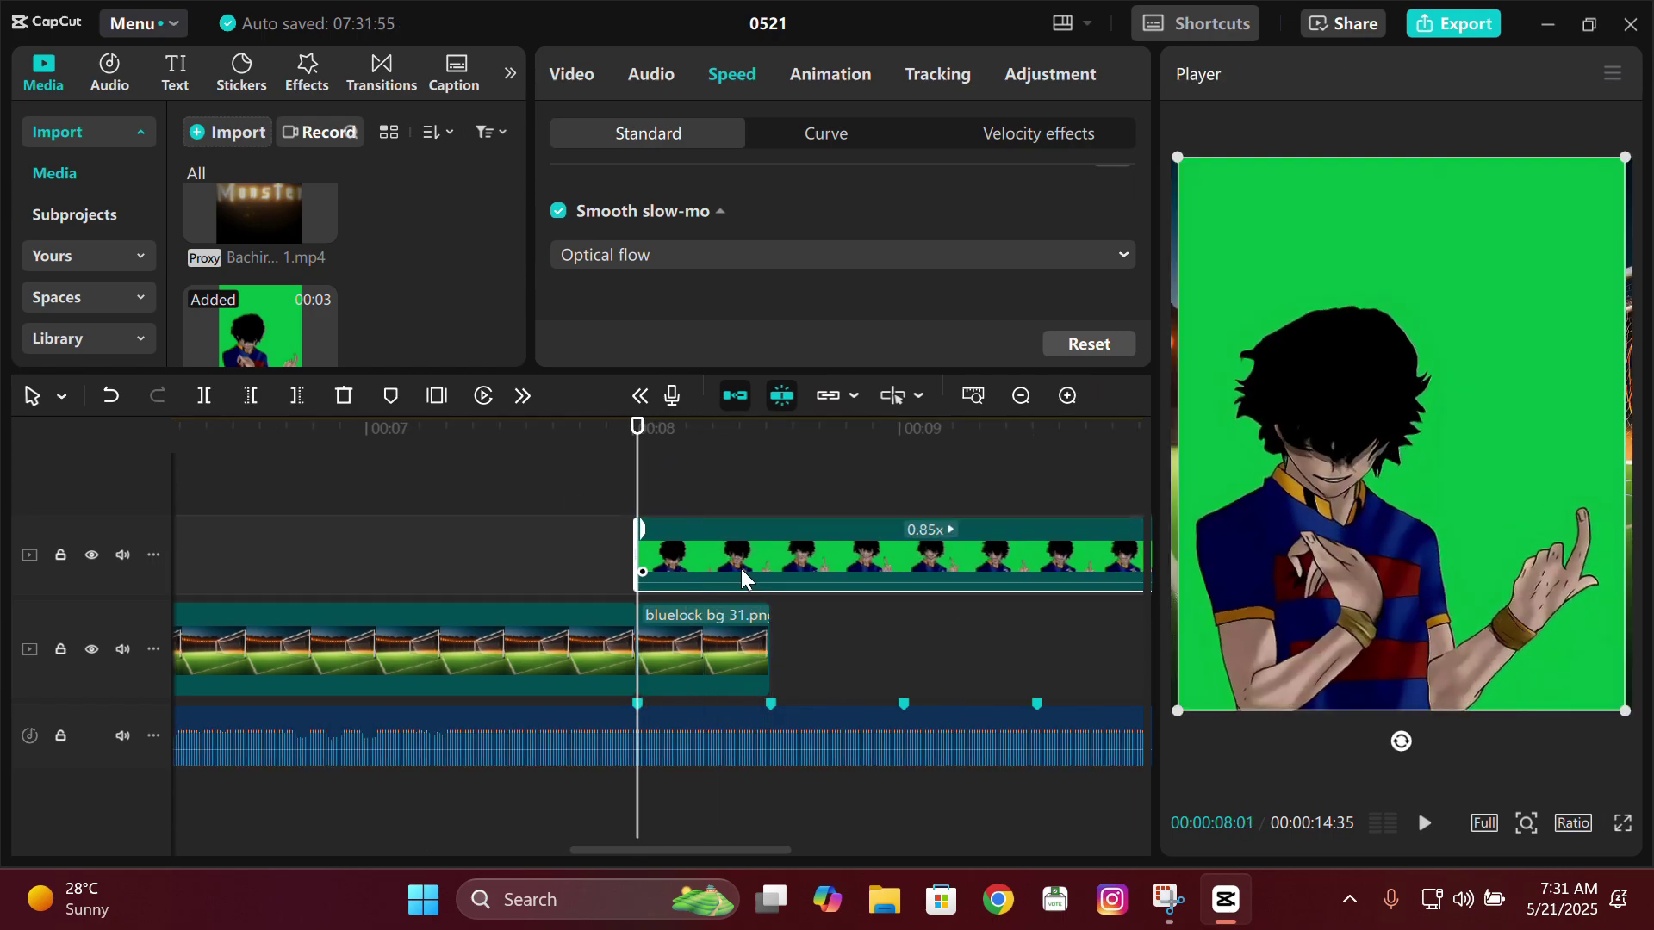
key("space")
key("space")
key("w")
key("space")
key("space")
key("space")
- Remove the character clip's green background with Chroma key, sampling the green beside the character
left_click(556, 73)
left_click(770, 136)
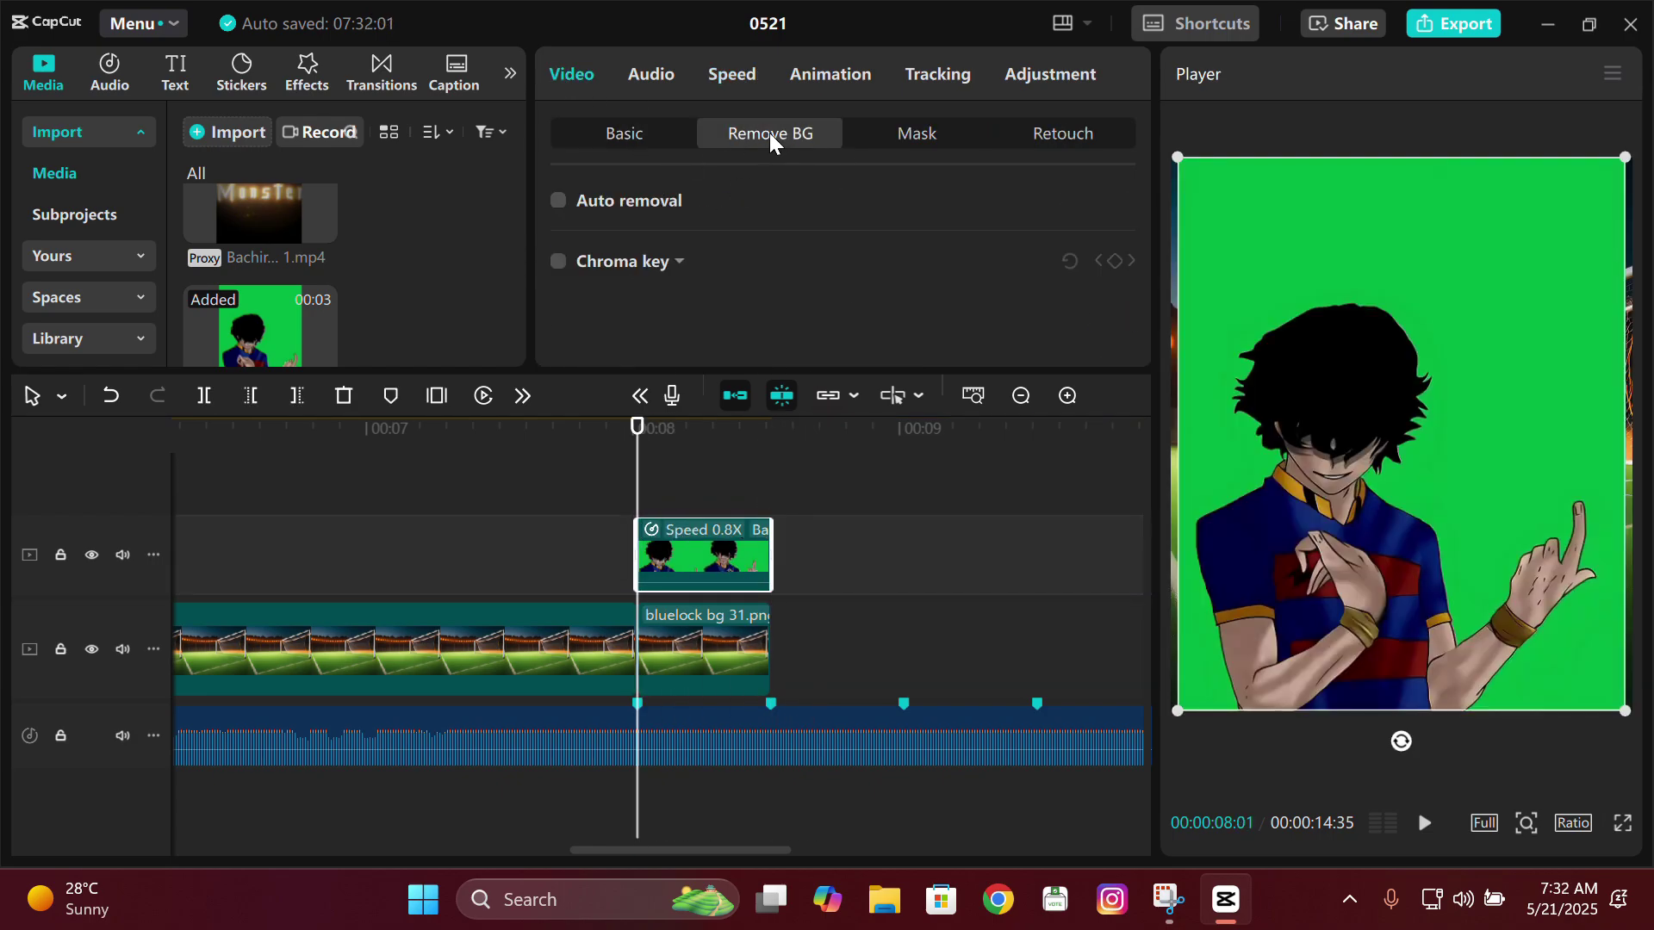
left_click(558, 261)
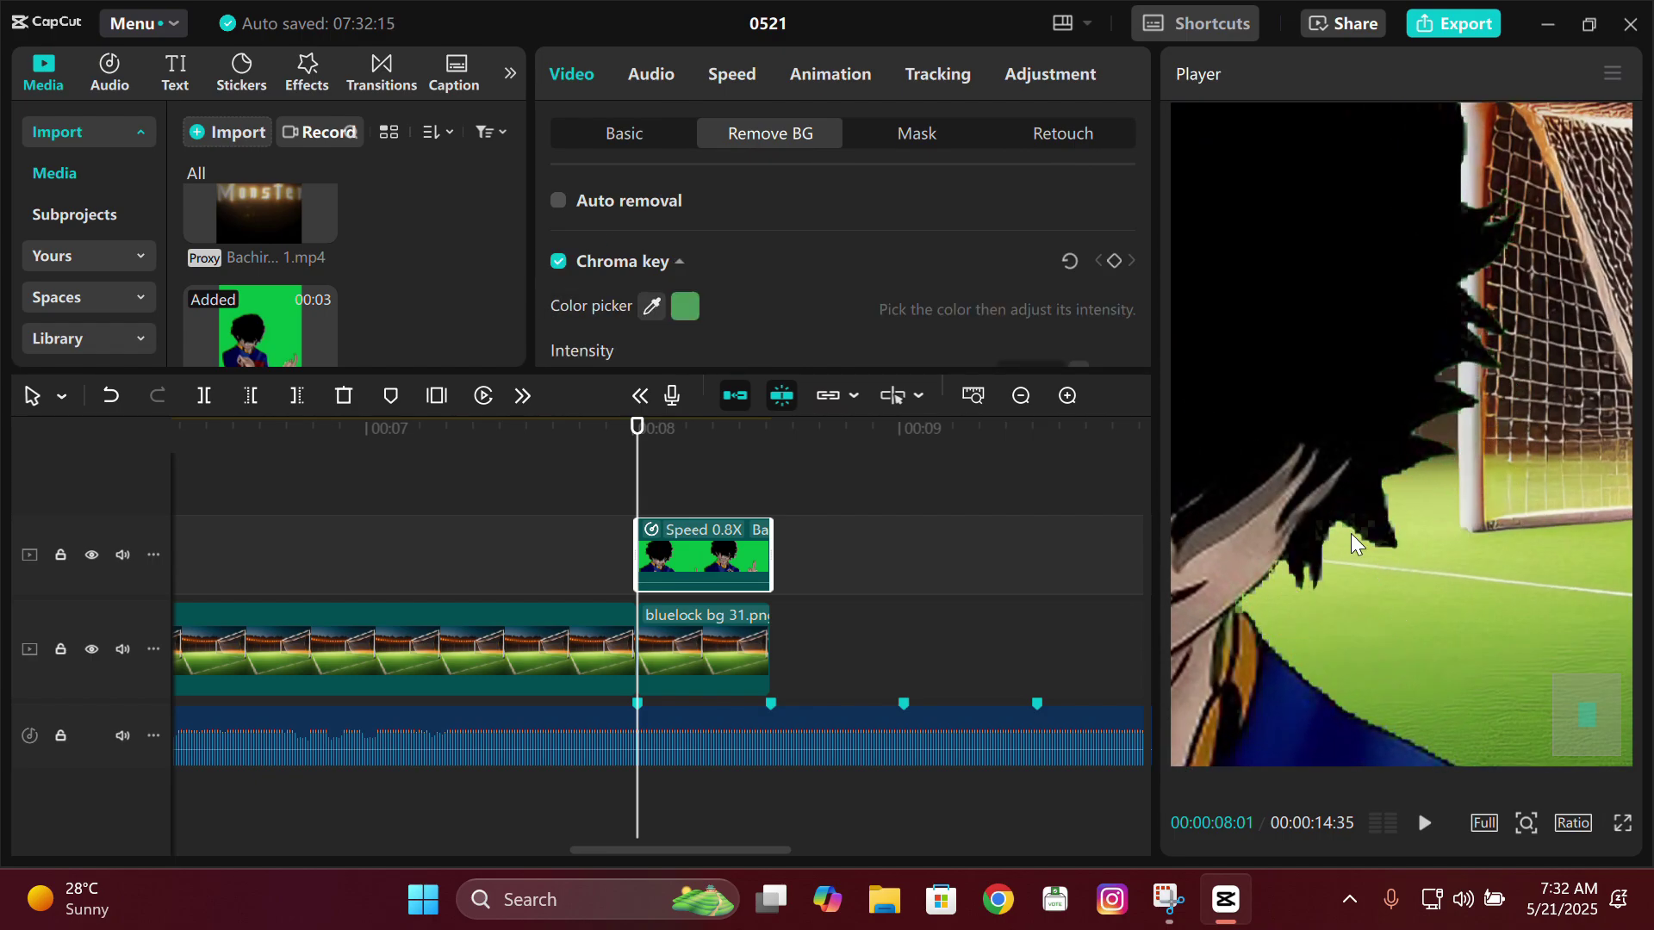
left_click(1389, 496)
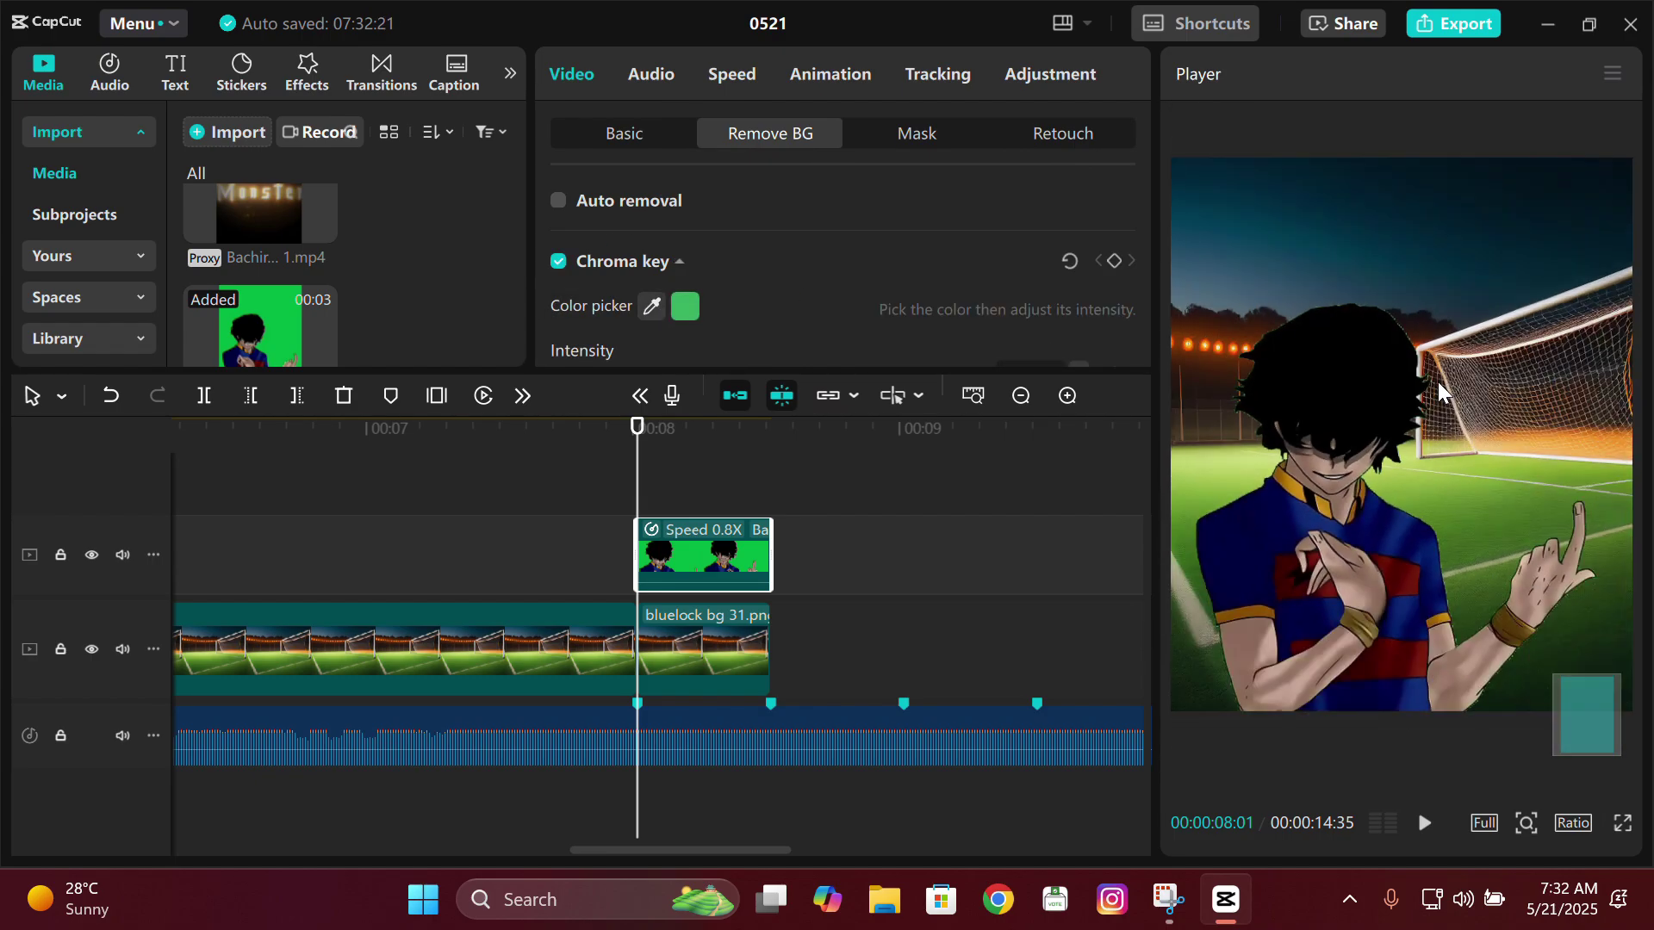
- Set the saturation of the green range to -100 in the character clip's HSL adjustment
left_click(1050, 74)
left_click(810, 140)
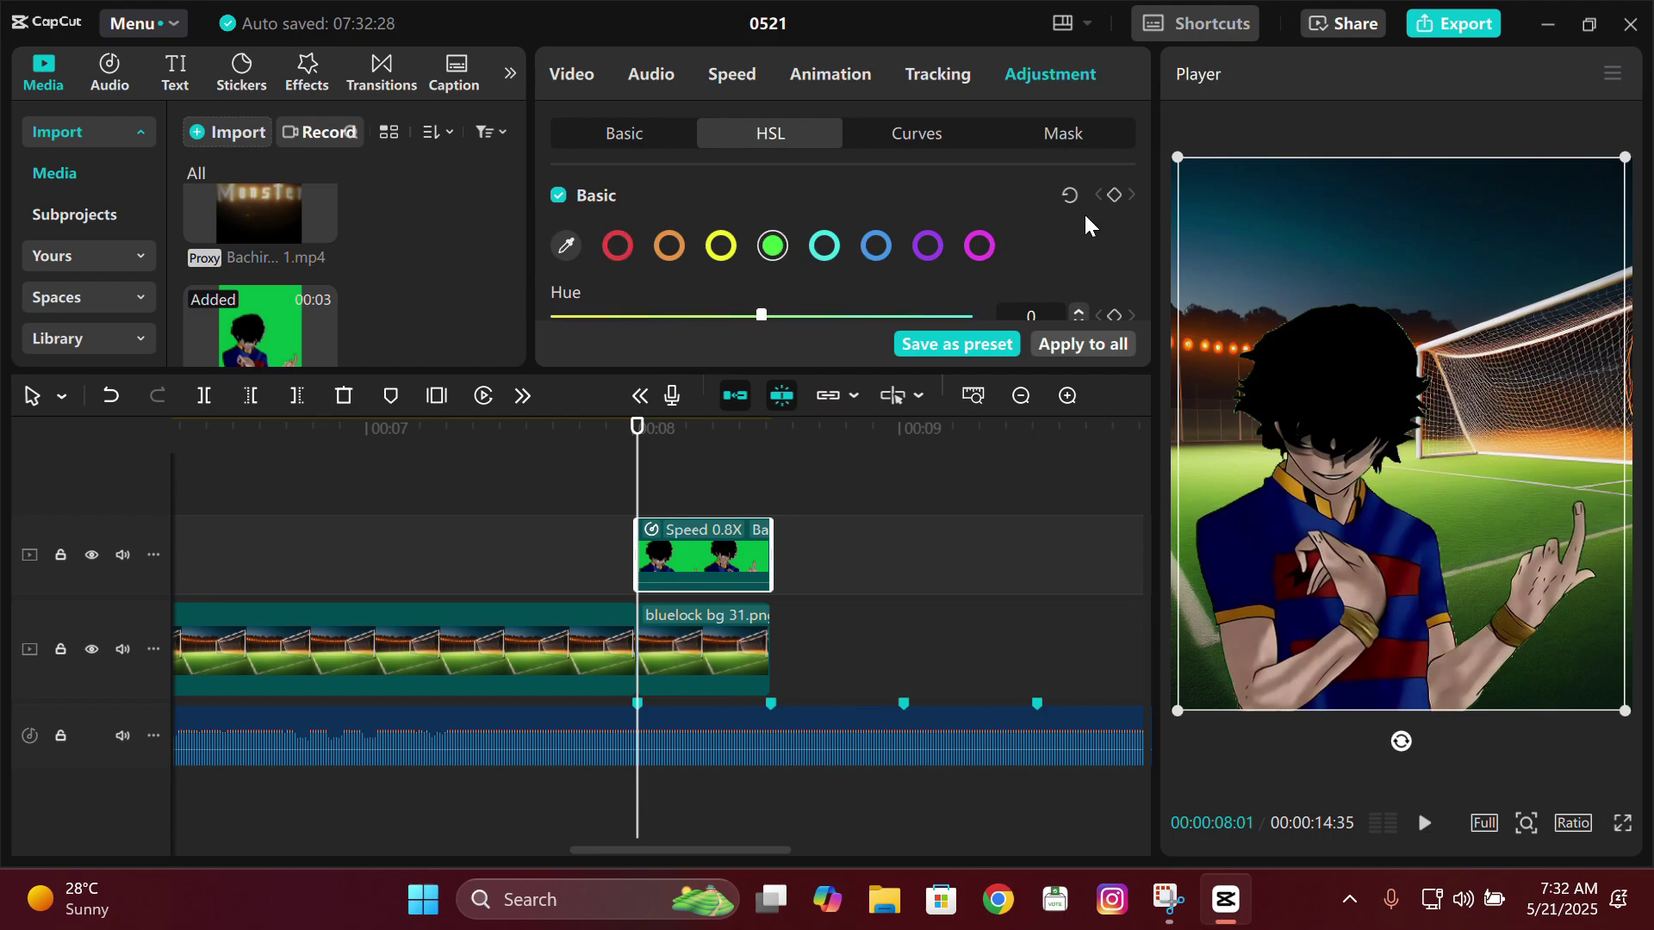
left_click_drag(1143, 193, 968, 256)
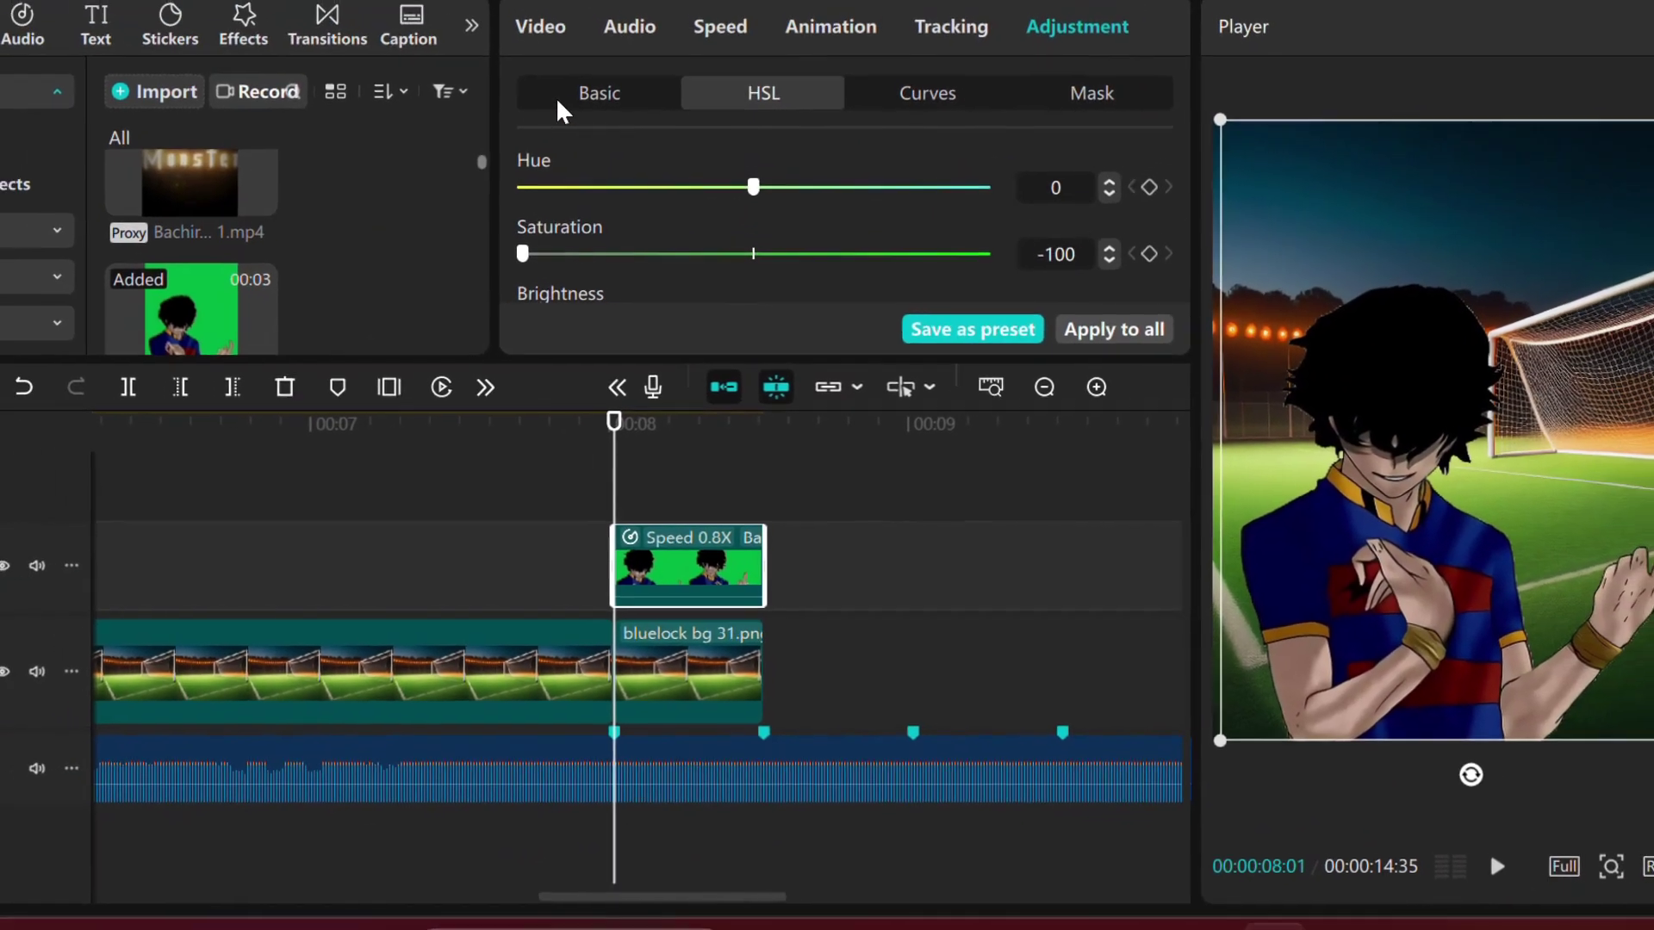
left_click(555, 96)
left_click(540, 26)
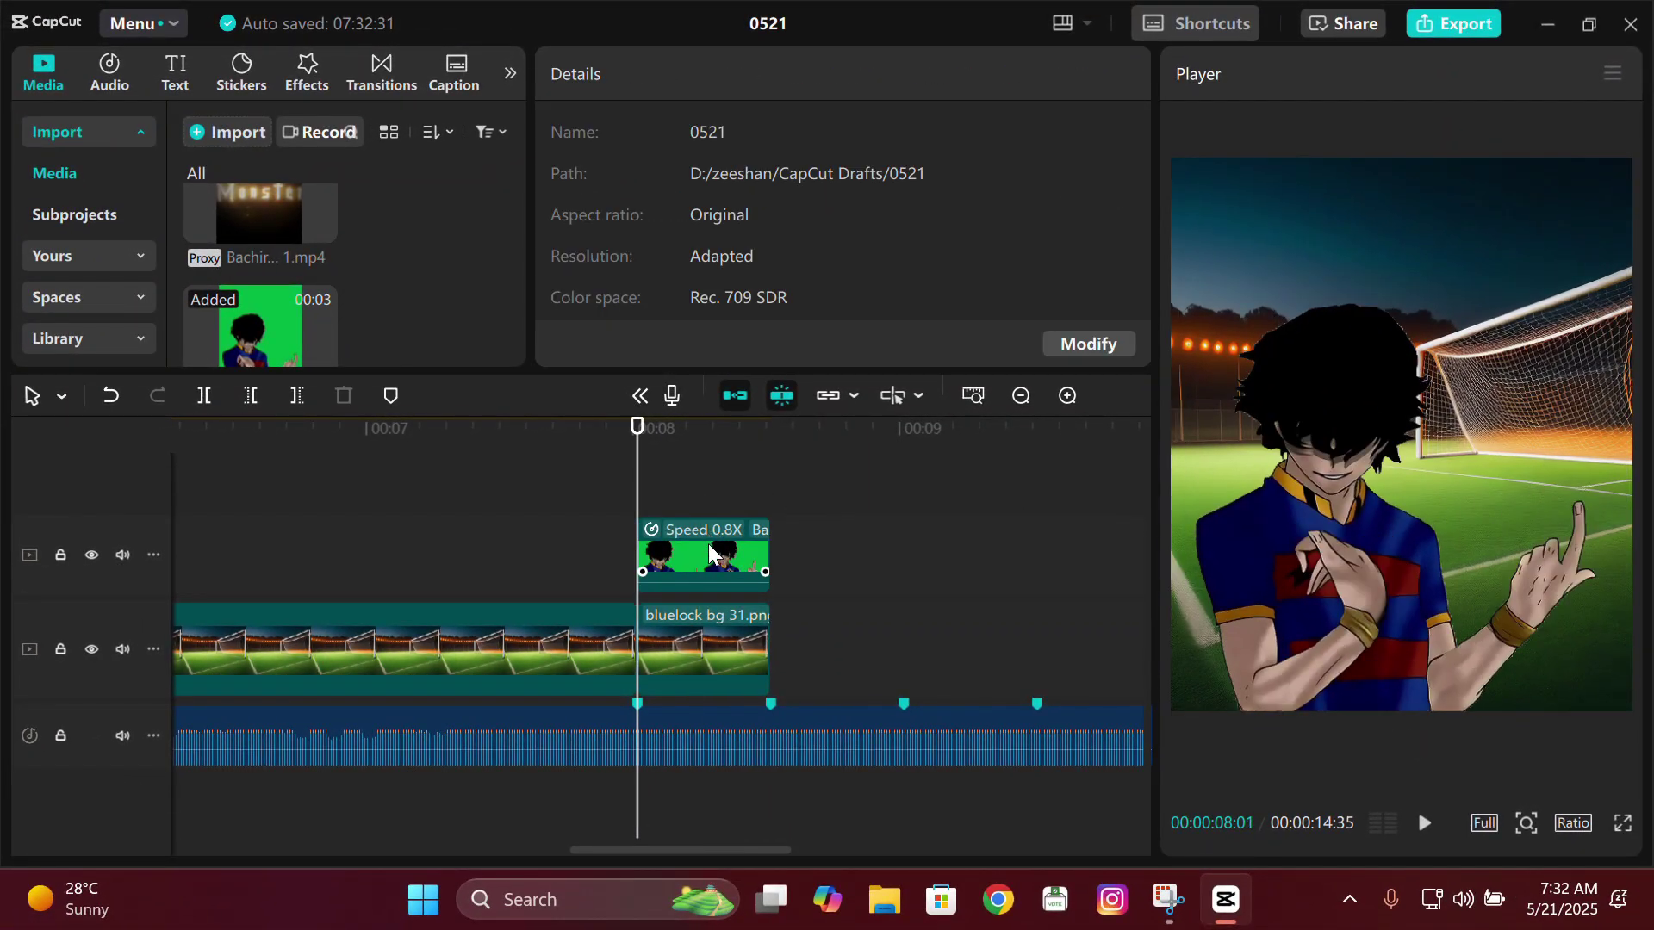
- Duplicate the keyed character clip directly after the original, starting at 00:00:08:31
left_click(710, 555)
key("ctrl+c")
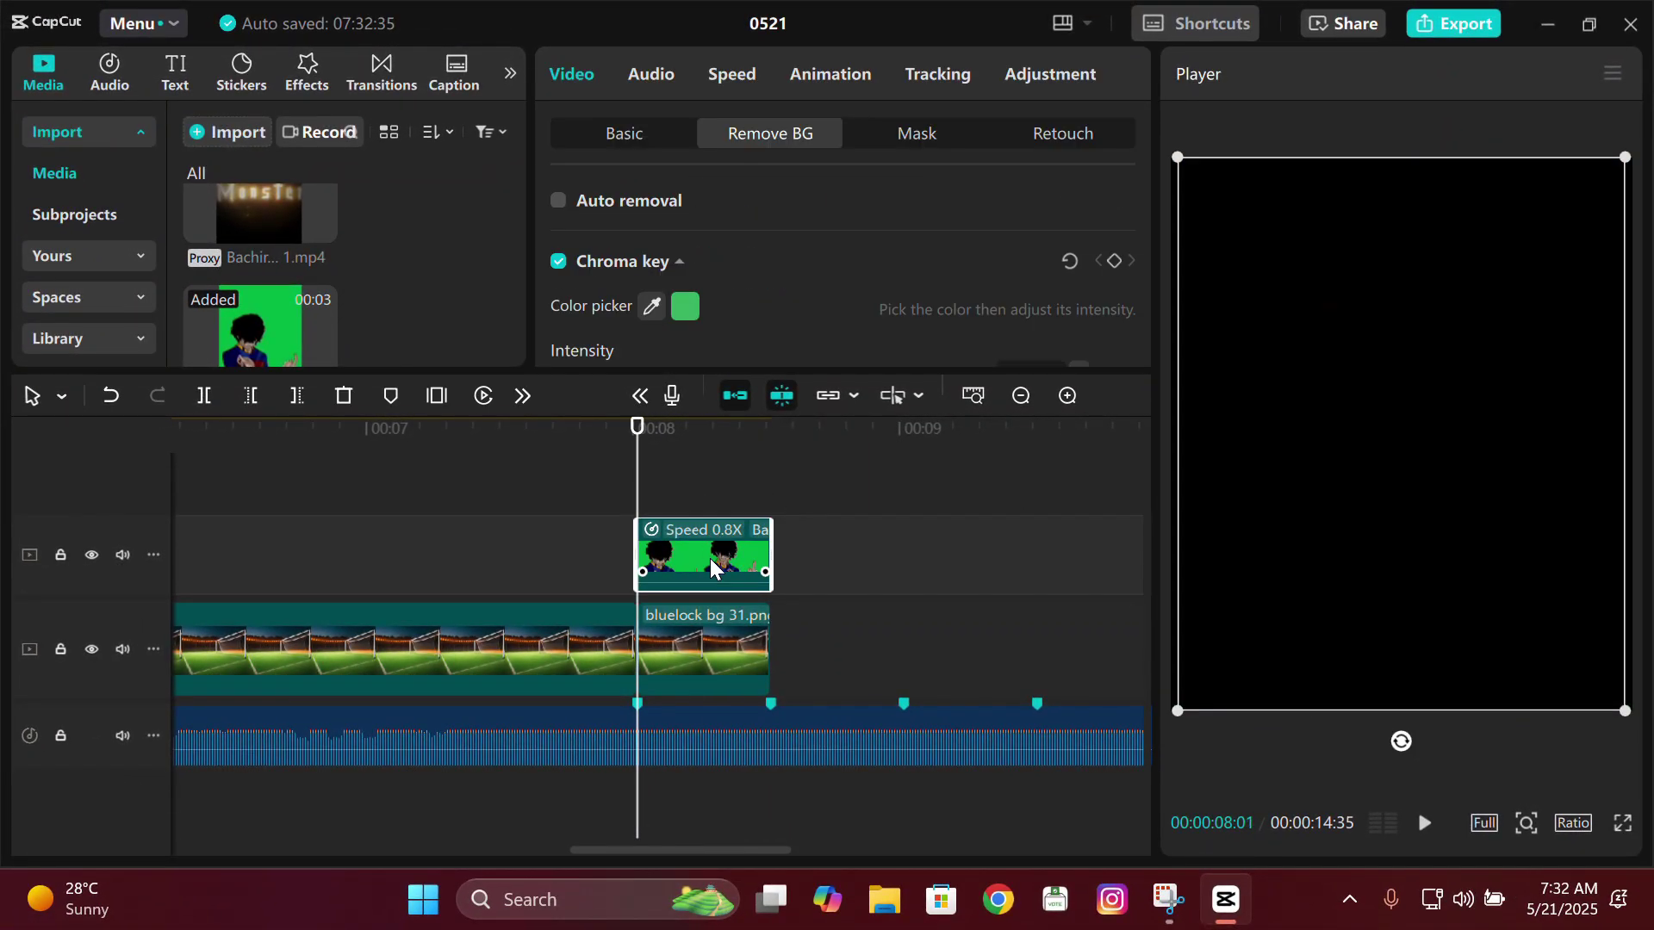
key("ctrl+v")
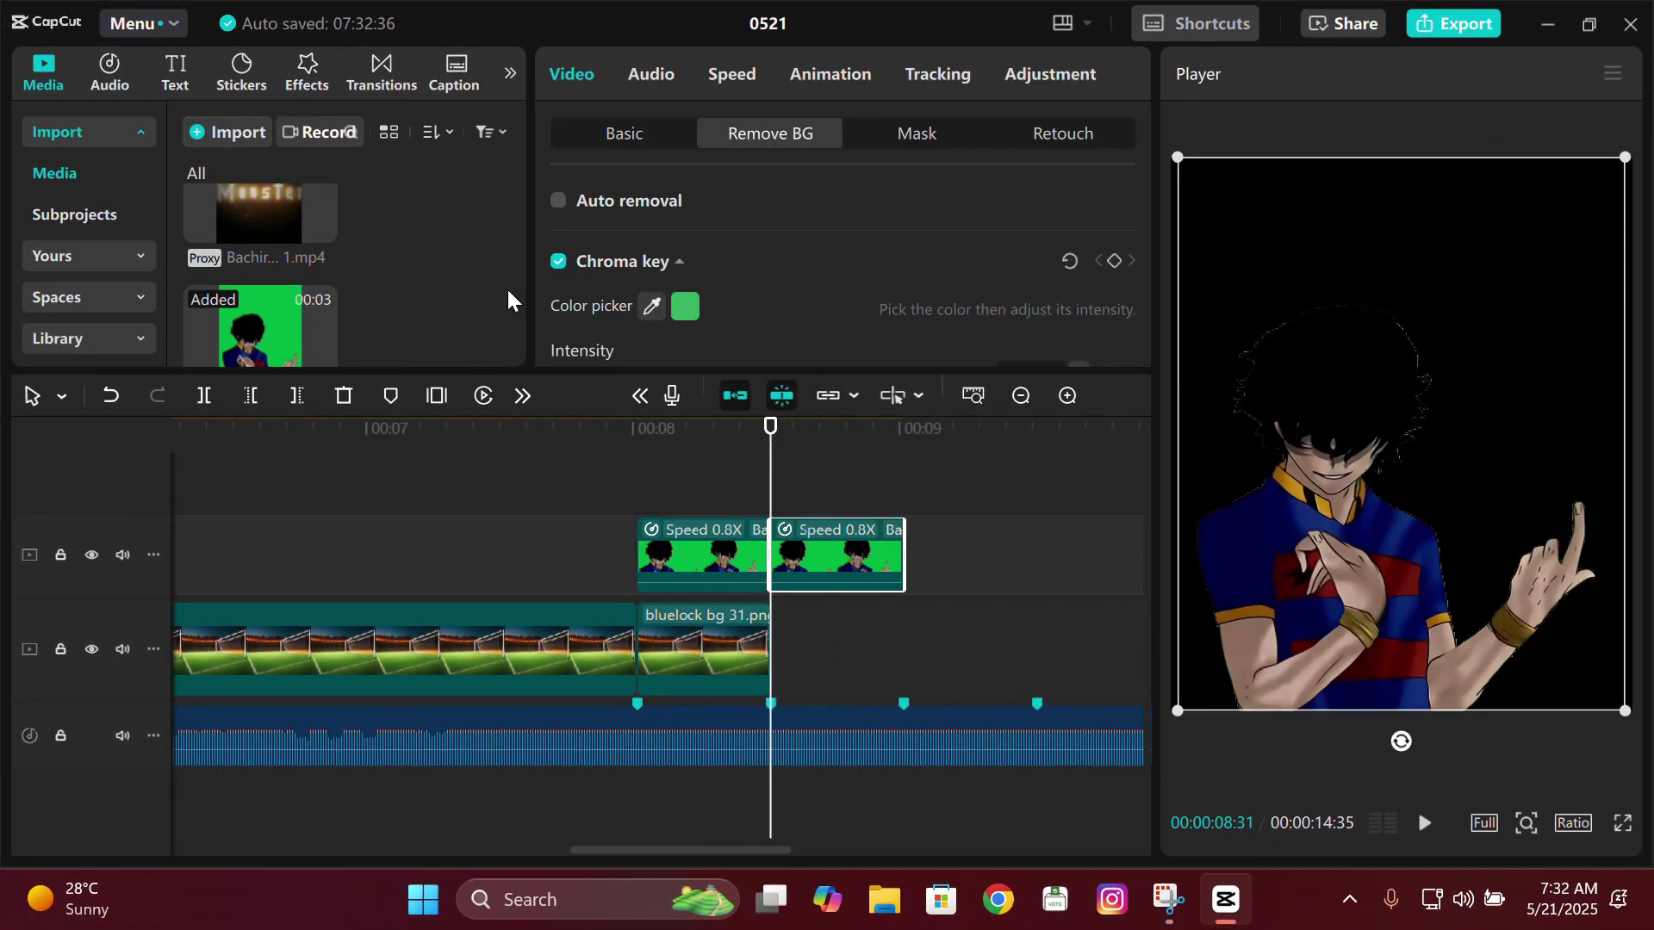
- Place COLOR0.png on the main track beneath the duplicated character clip, ending at the third audio marker
left_click_drag(520, 186, 515, 242)
left_click_drag(263, 217, 944, 596)
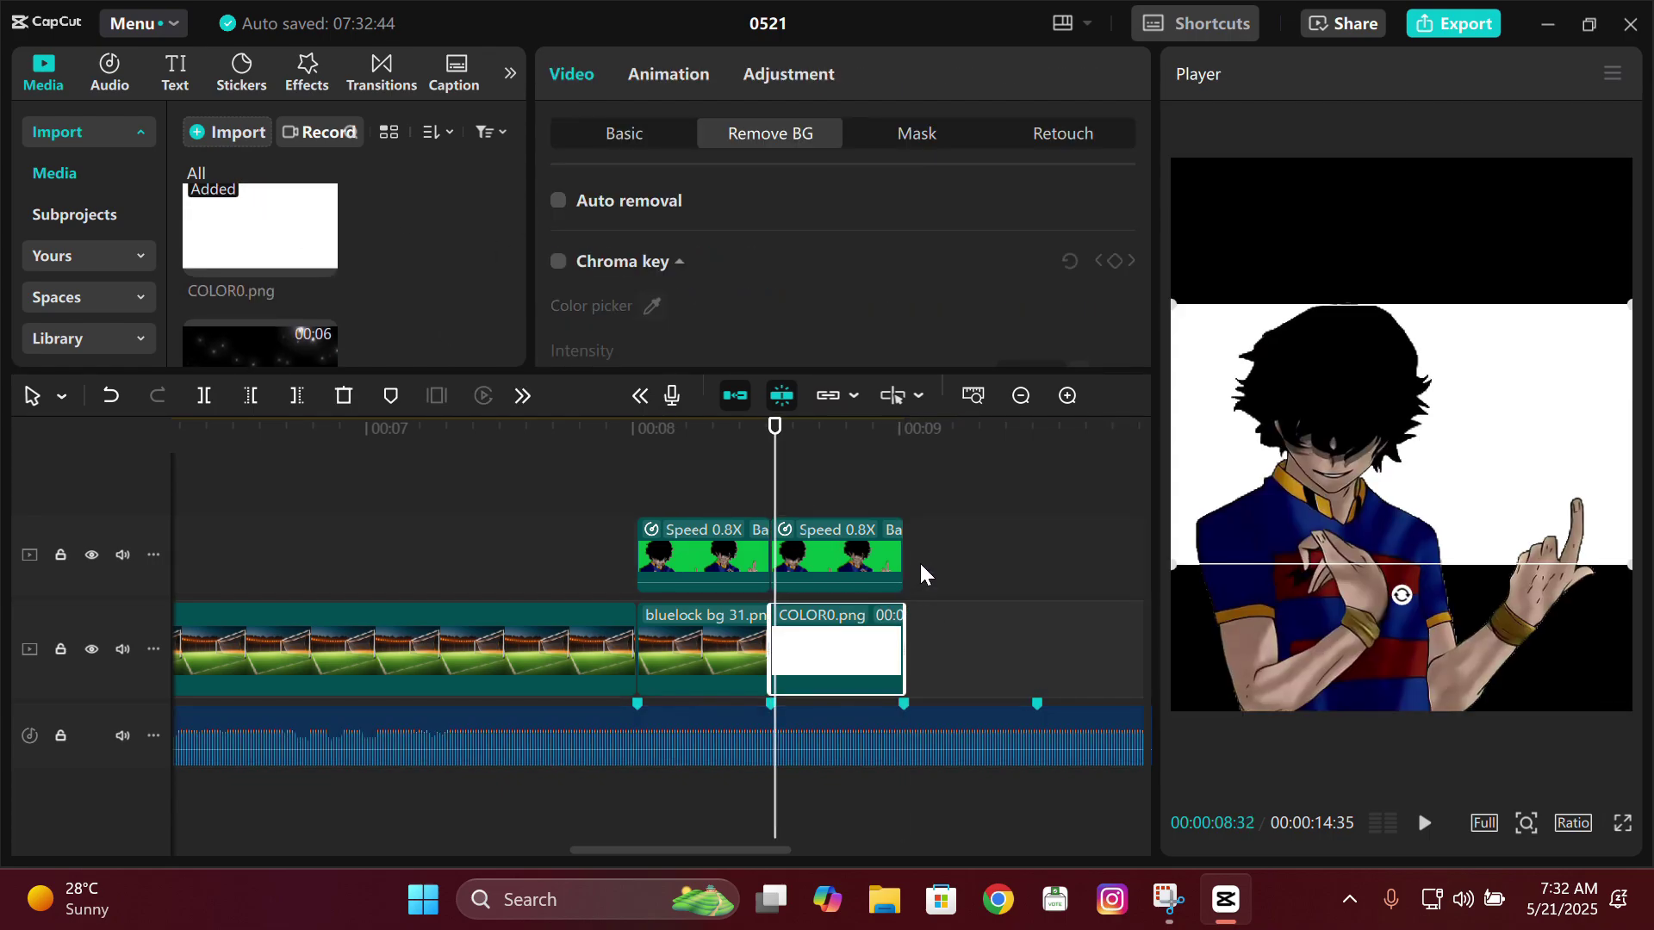
- Sample the character's black hair as the duplicated clip's Chroma key colour and restore the clip's green range in HSL
left_click(842, 559)
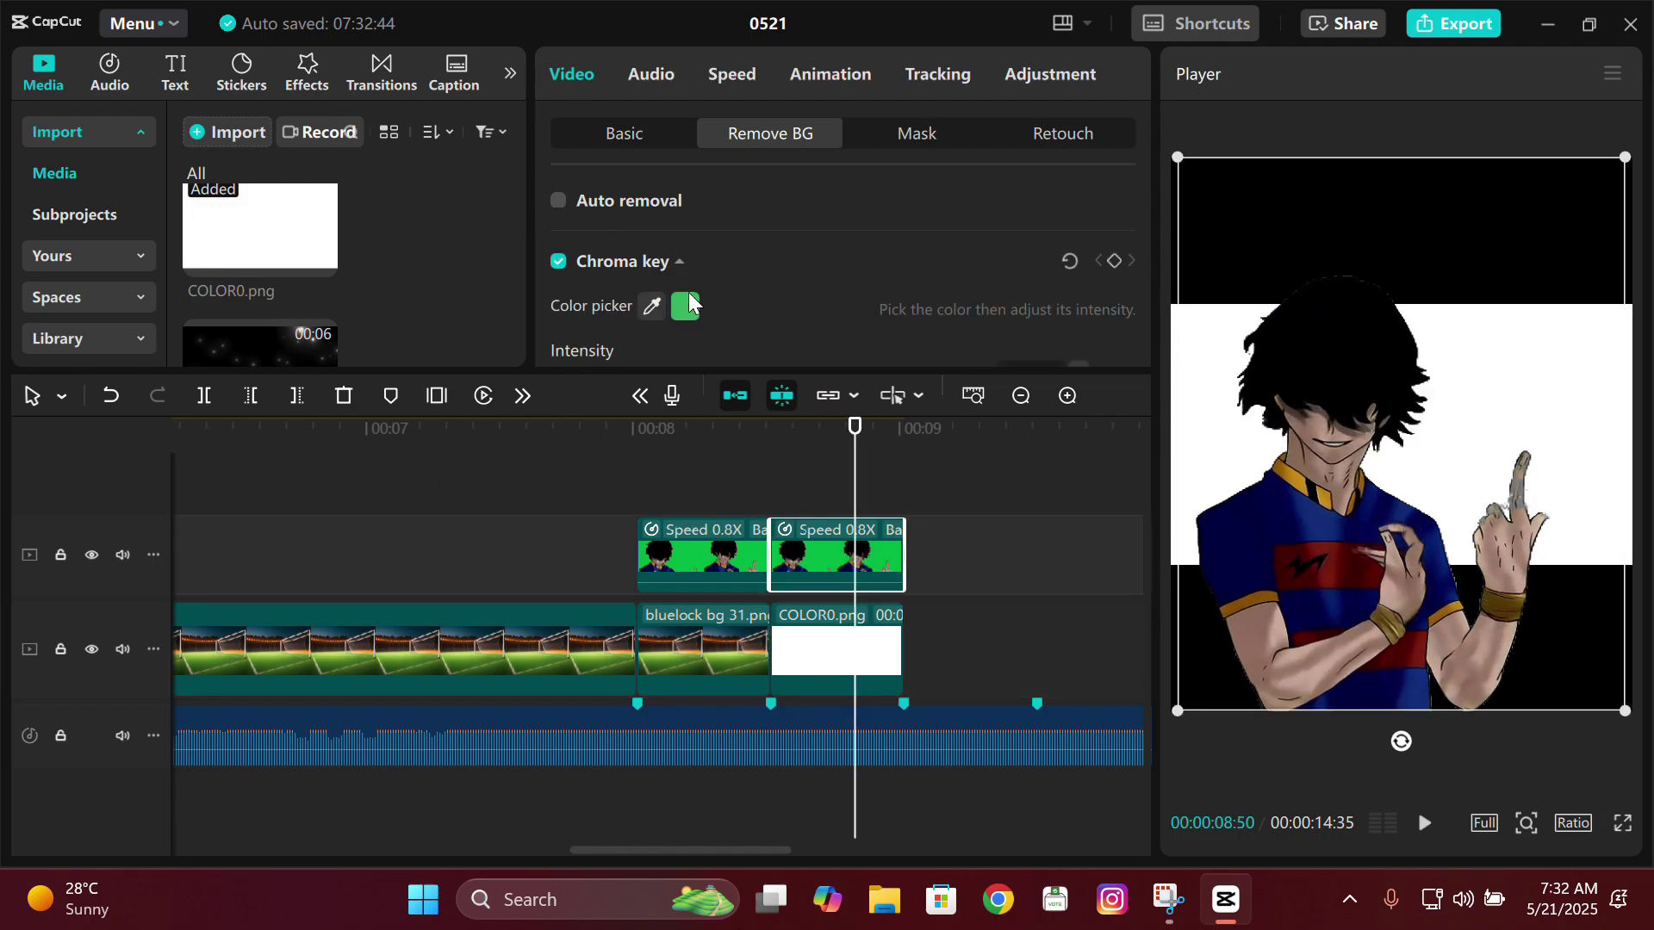
left_click(651, 307)
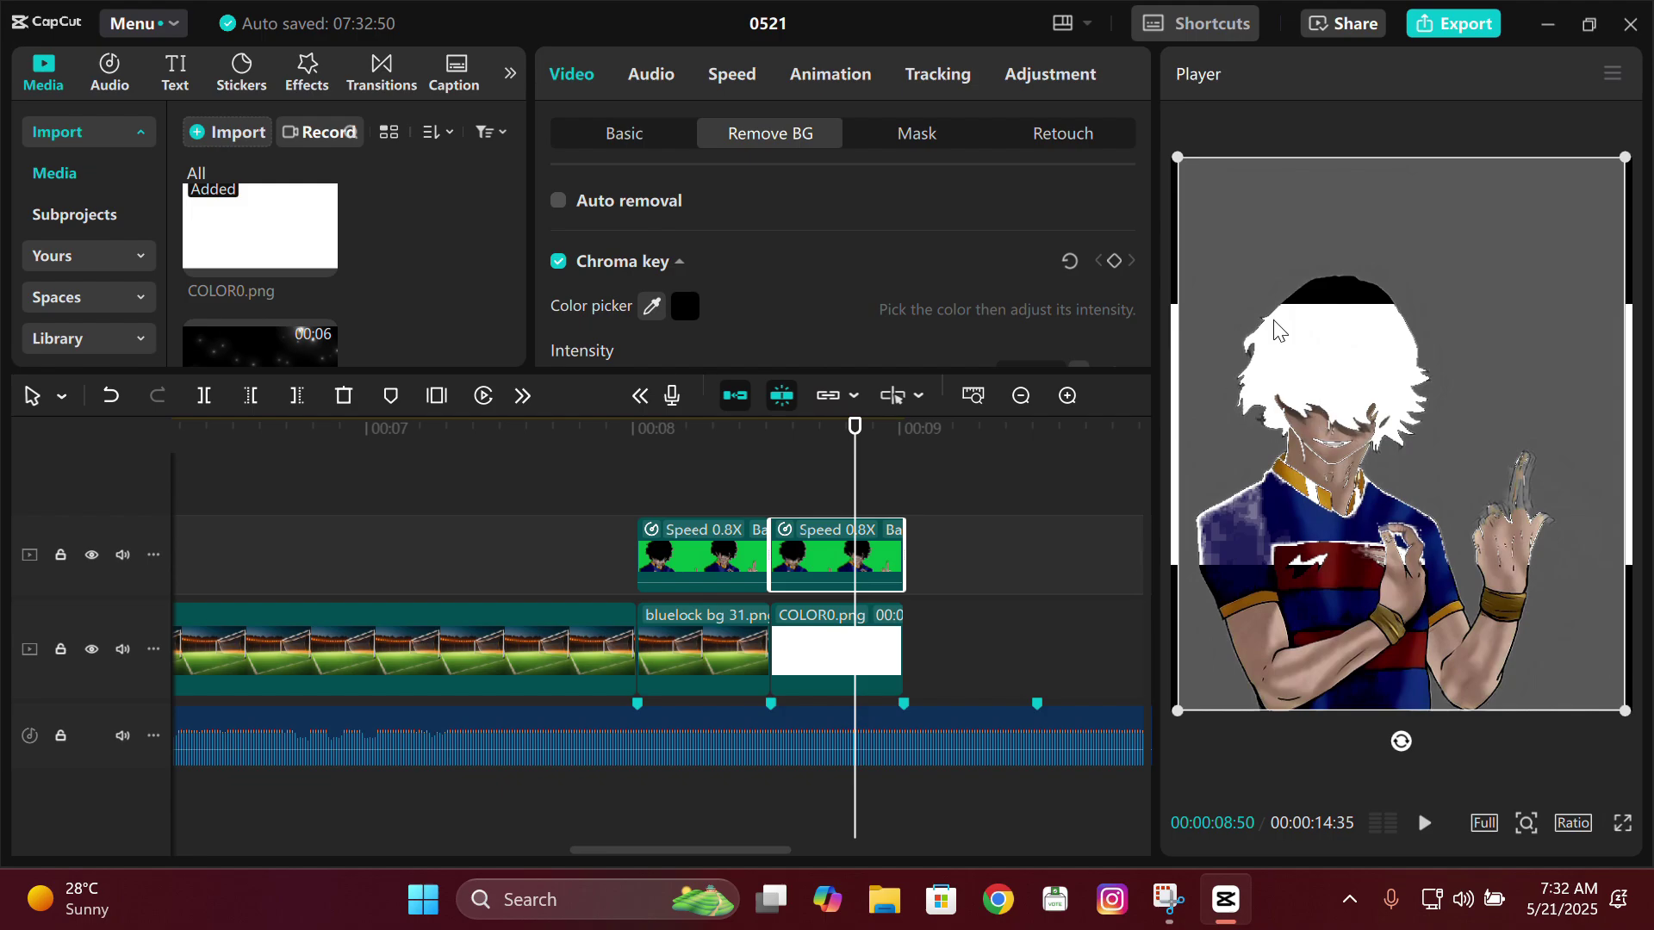
left_click(1052, 77)
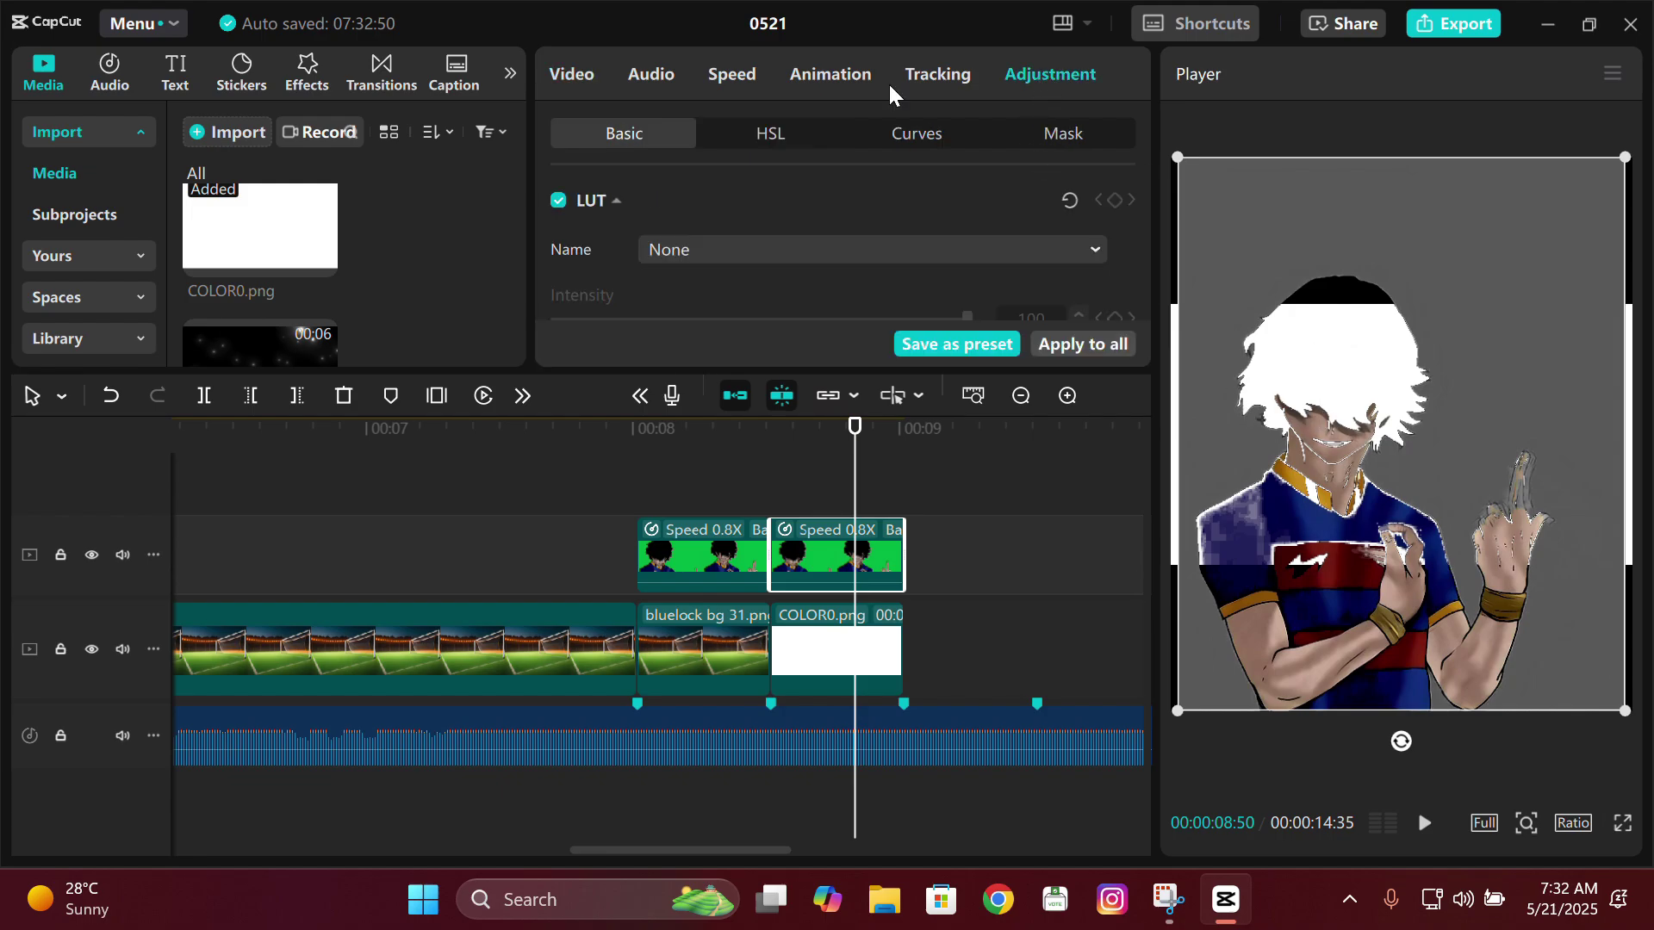
left_click(791, 136)
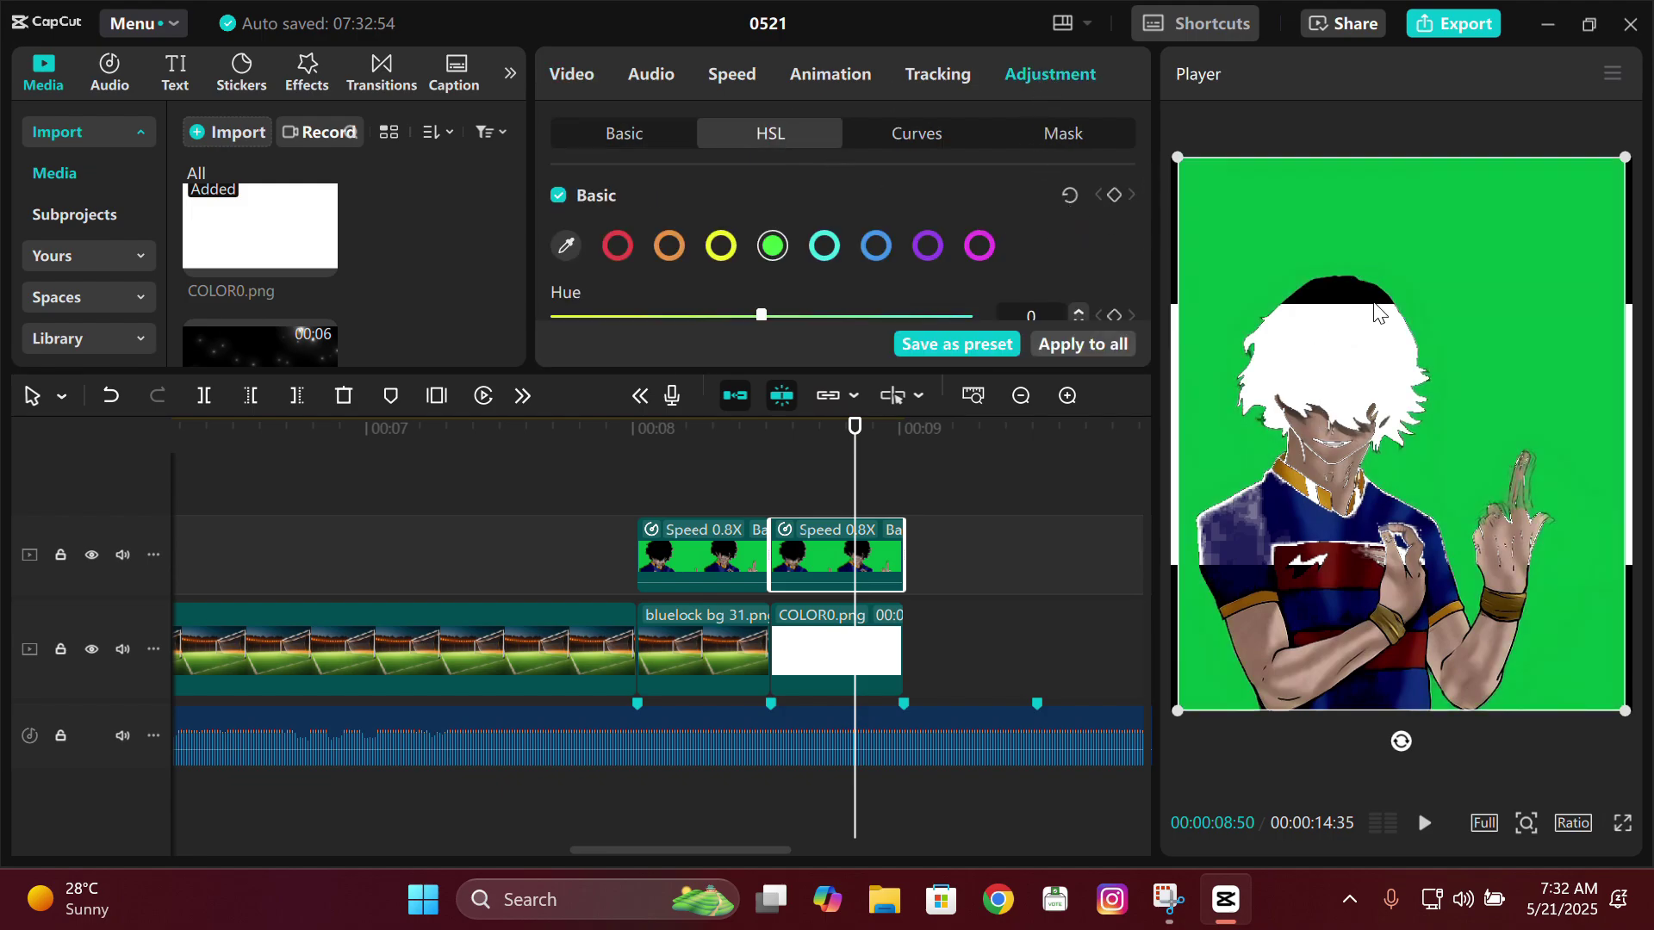
- Rotate COLOR0.png a quarter turn to portrait and scale it to 164% so it fills the area behind the character
left_click(866, 620)
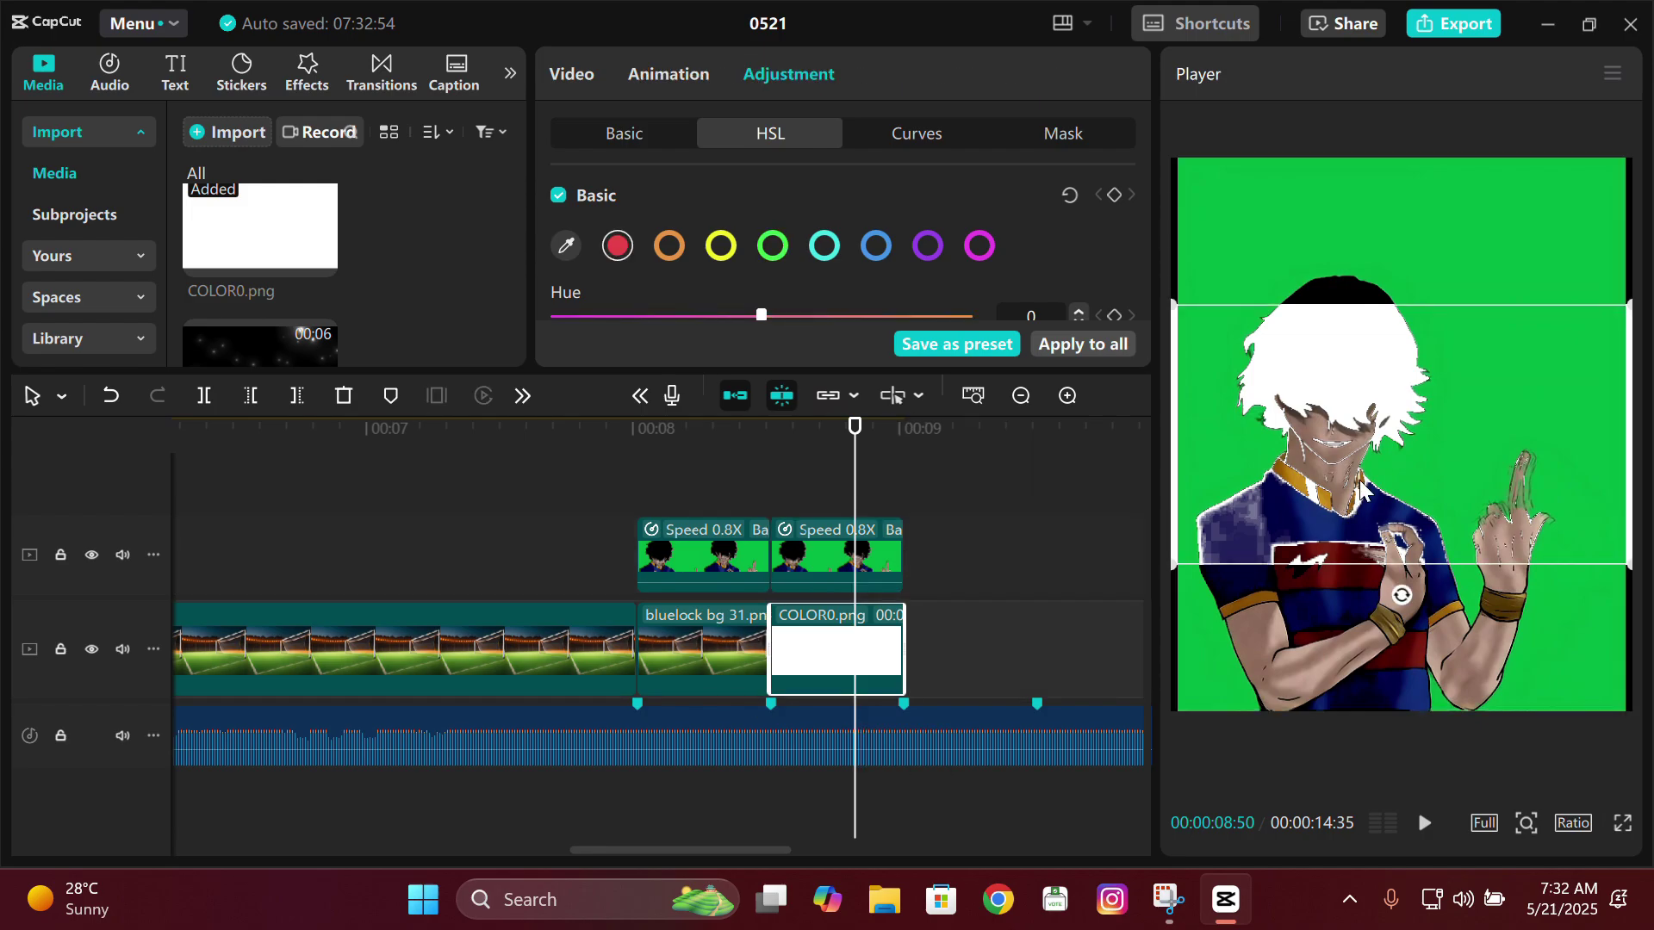
left_click_drag(1401, 596, 1225, 453)
left_click(661, 130)
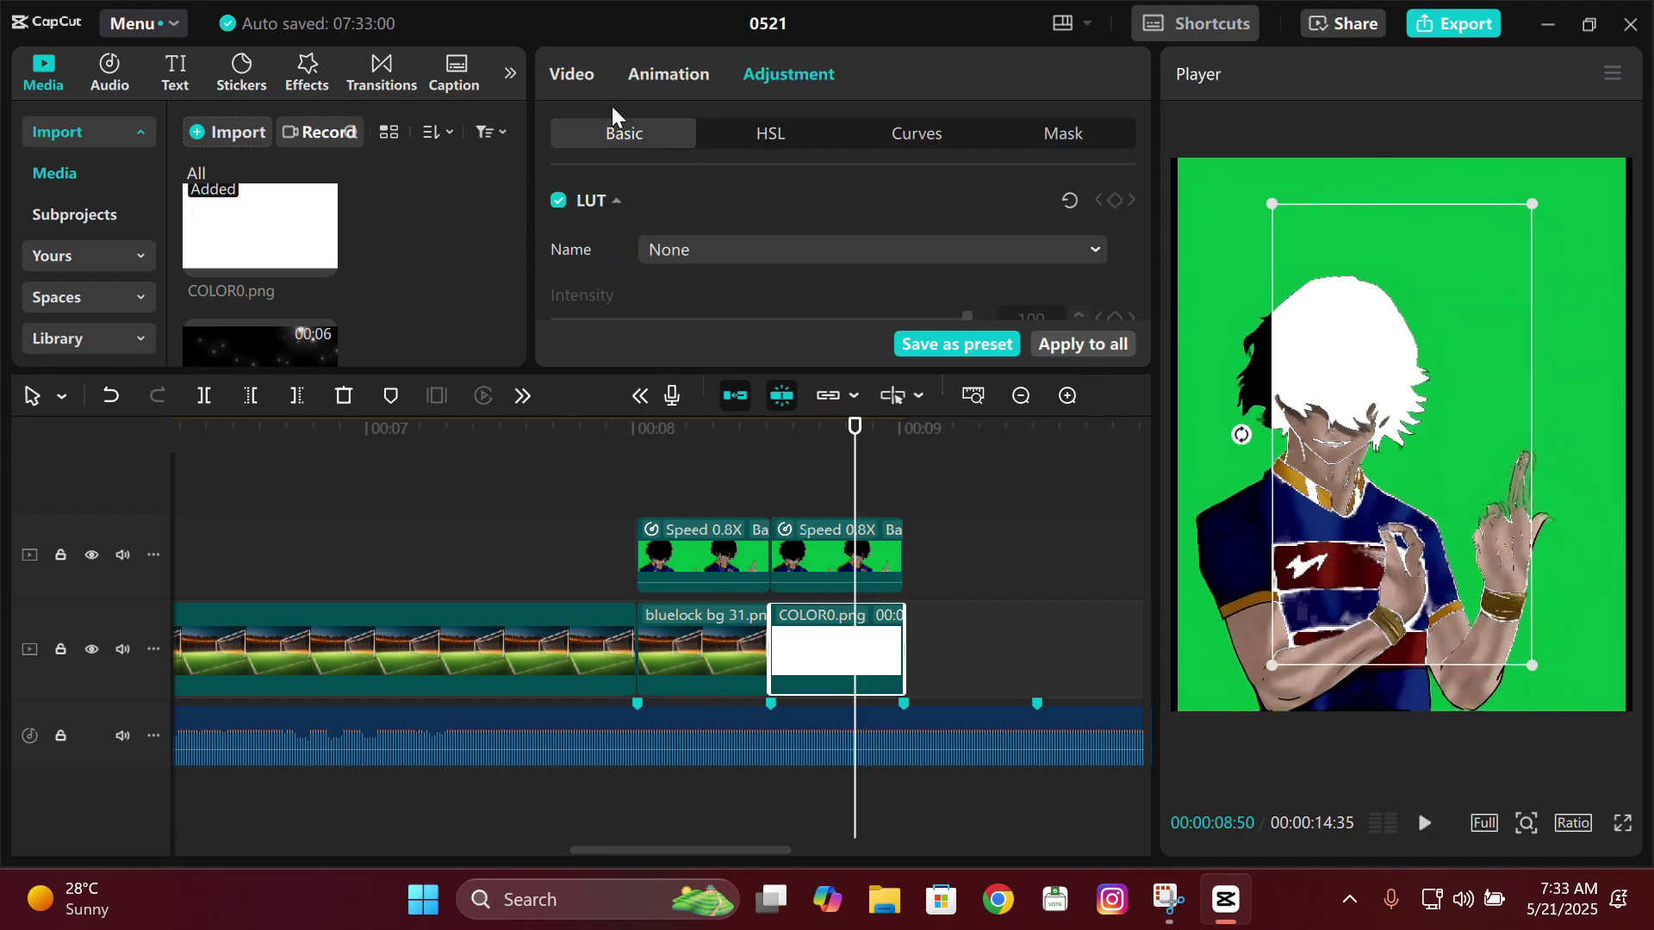
left_click(634, 137)
left_click_drag(638, 266, 687, 255)
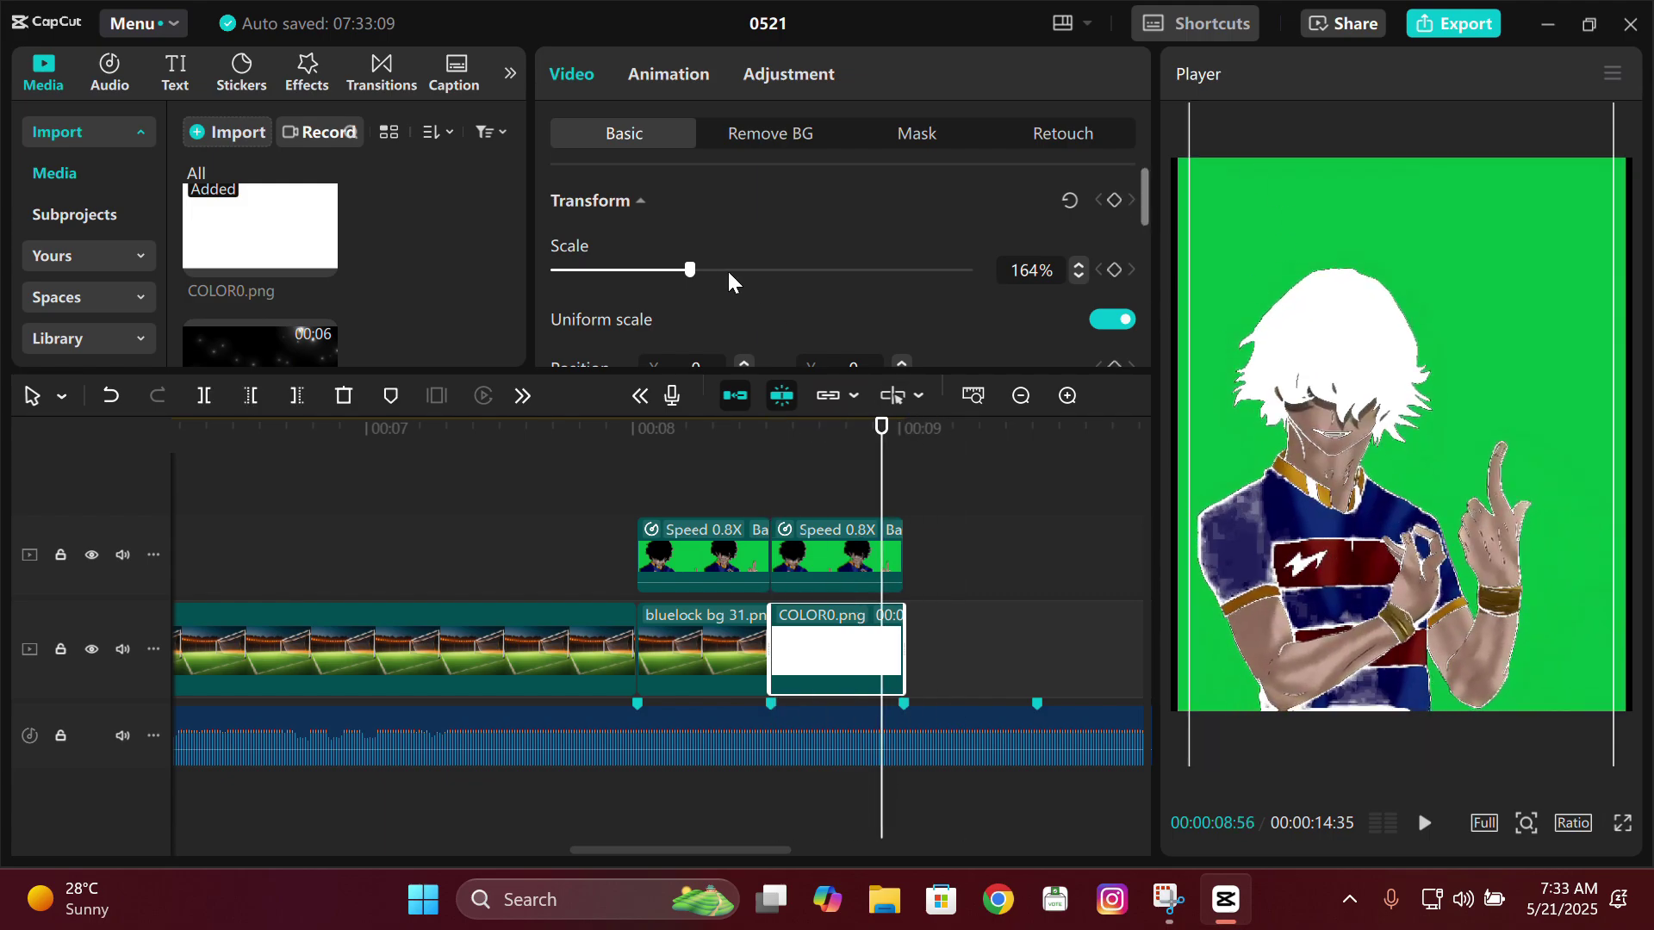
left_click_drag(727, 268, 732, 268)
key("ctrl+z")
key("space")
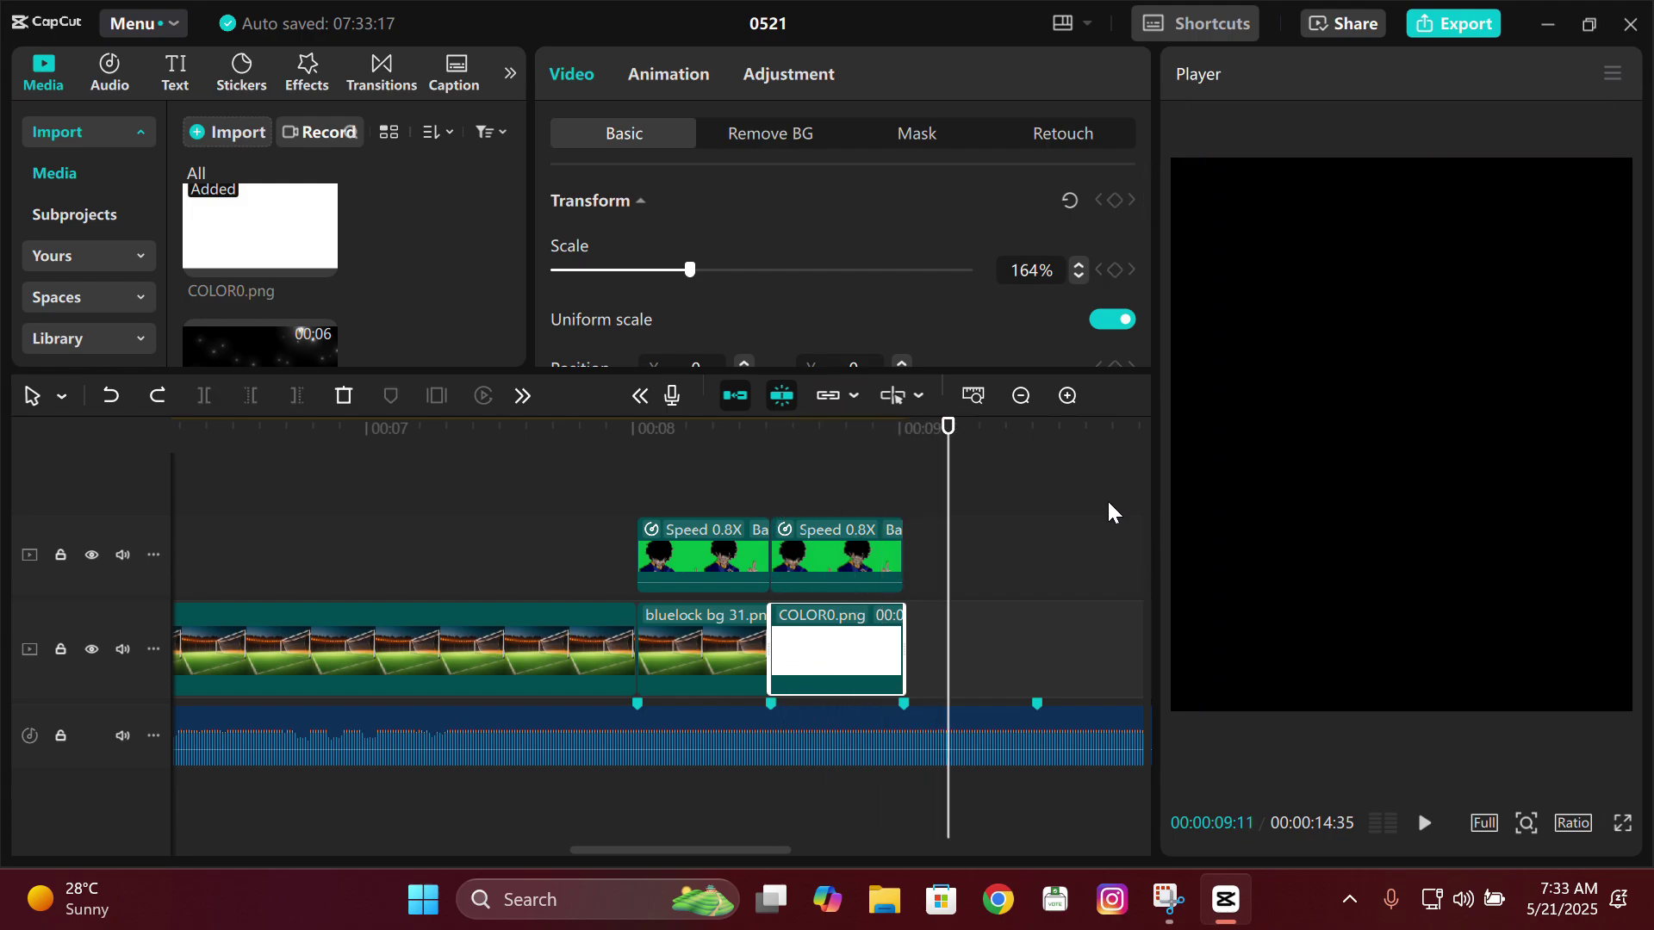
- Combine the duplicated character clip and COLOR0.png into a compound clip and stack it above the first character clip
left_click(803, 507)
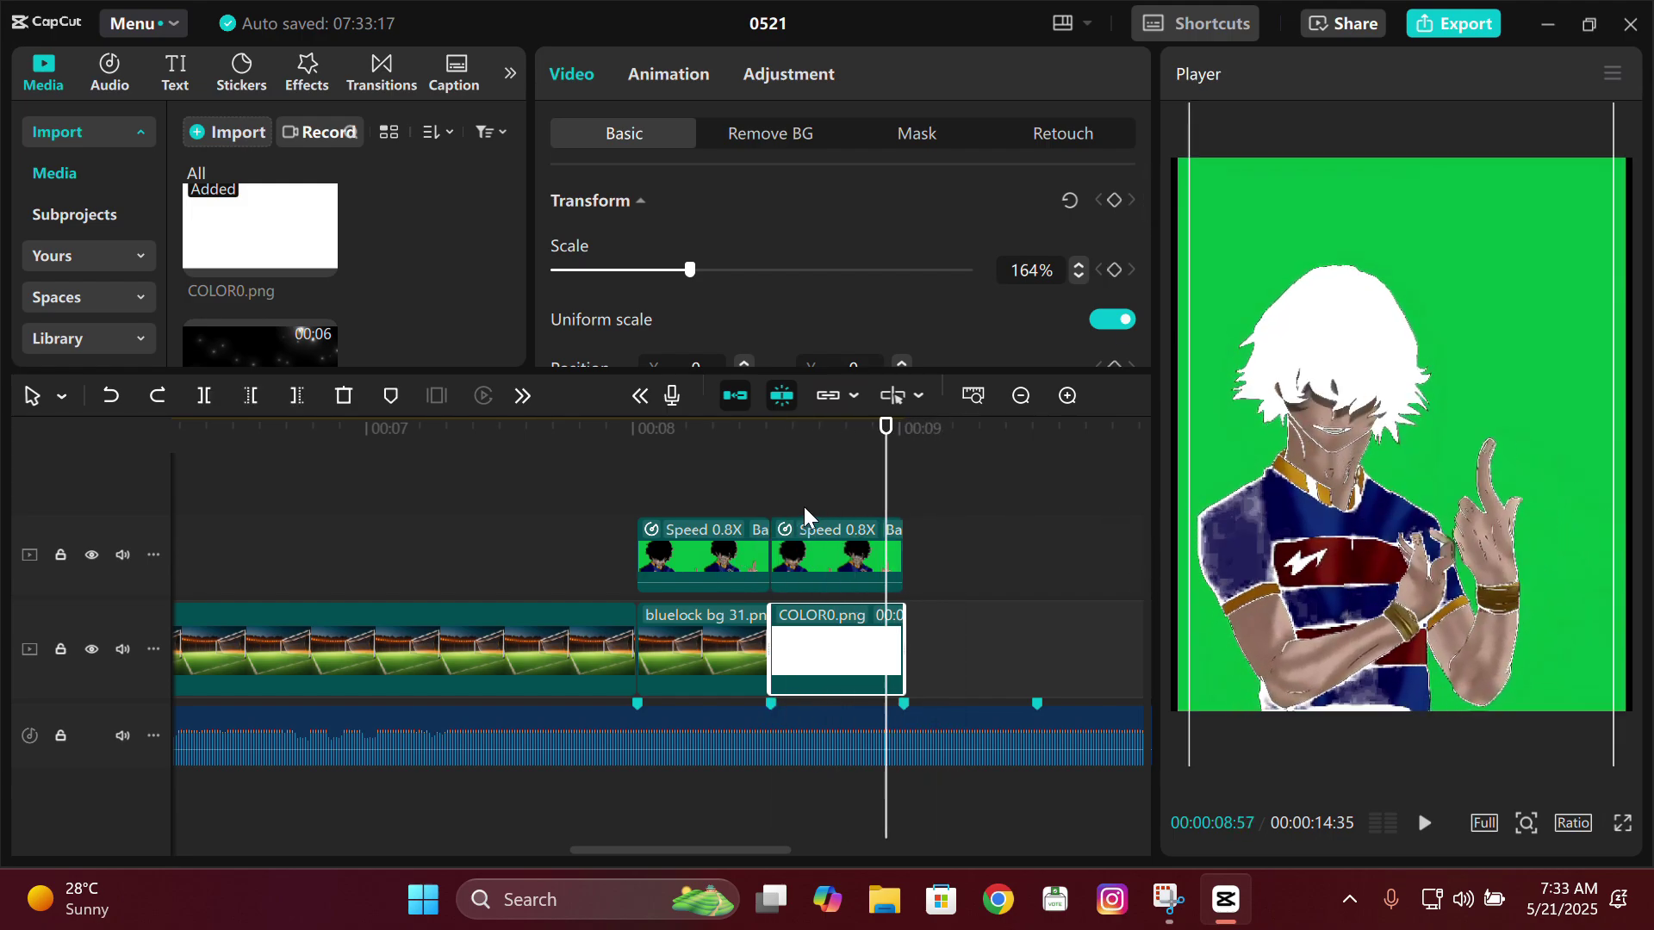
left_click(971, 633)
left_click_drag(961, 633, 864, 517)
key("alt+g")
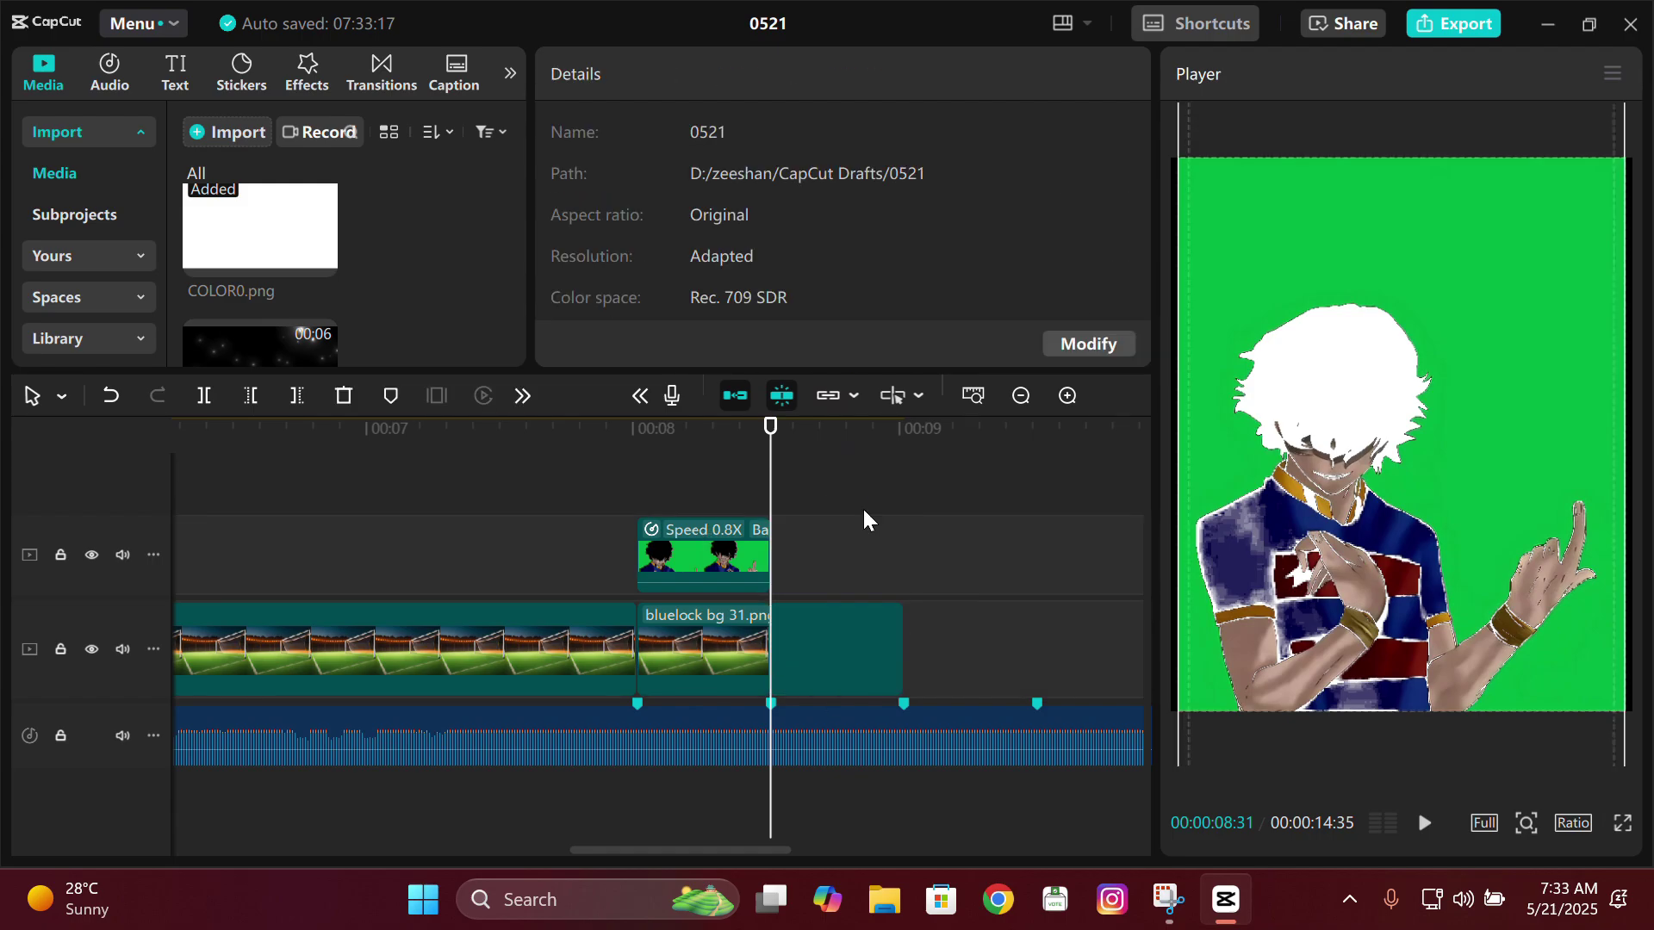
left_click_drag(816, 637, 680, 482)
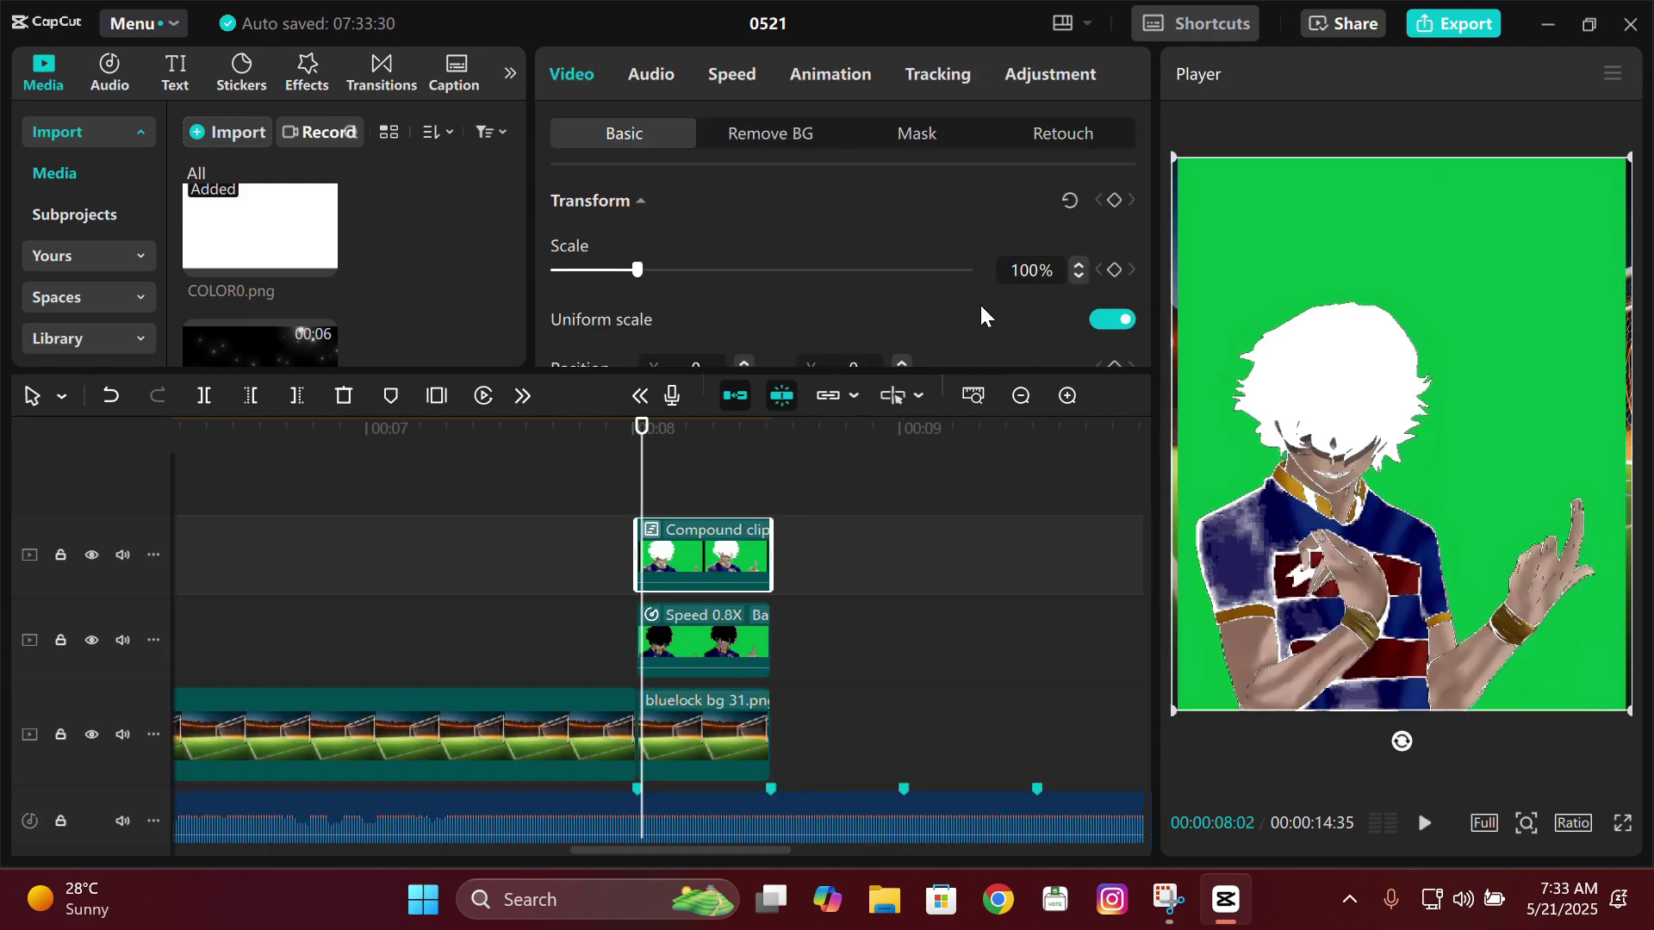
- Remove the compound clip's green background with Chroma key, sampling the green beside the character
left_click(765, 136)
left_click(558, 261)
left_click(652, 306)
scroll(1440, 303, "up", 5)
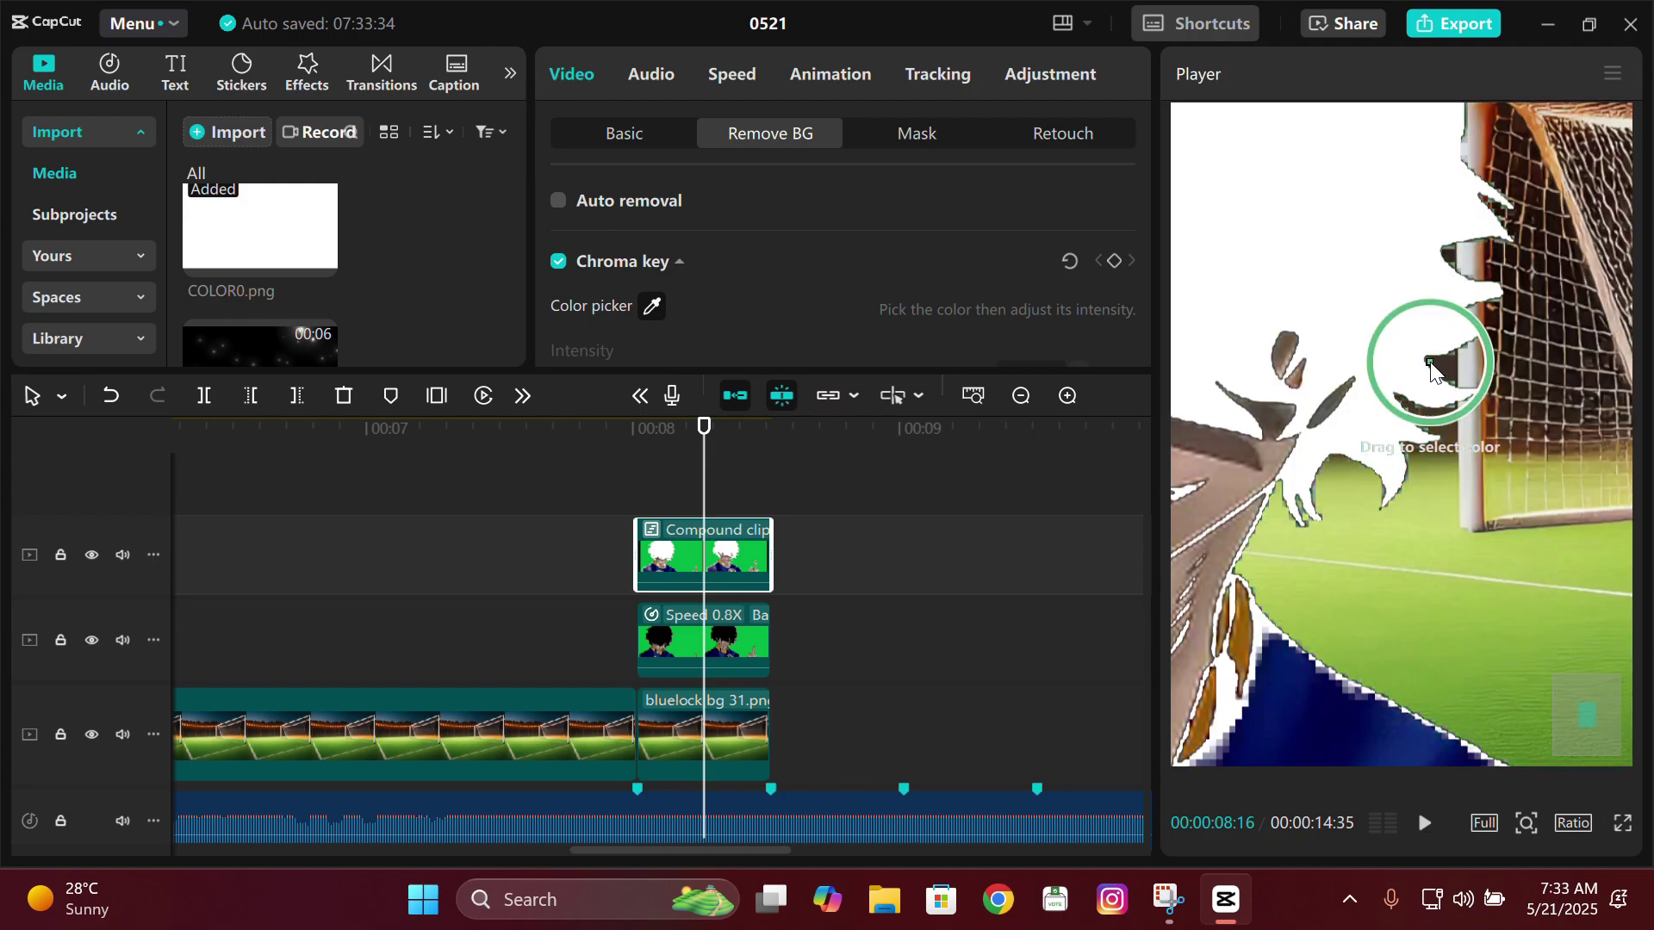
scroll(1329, 304, "down", 5)
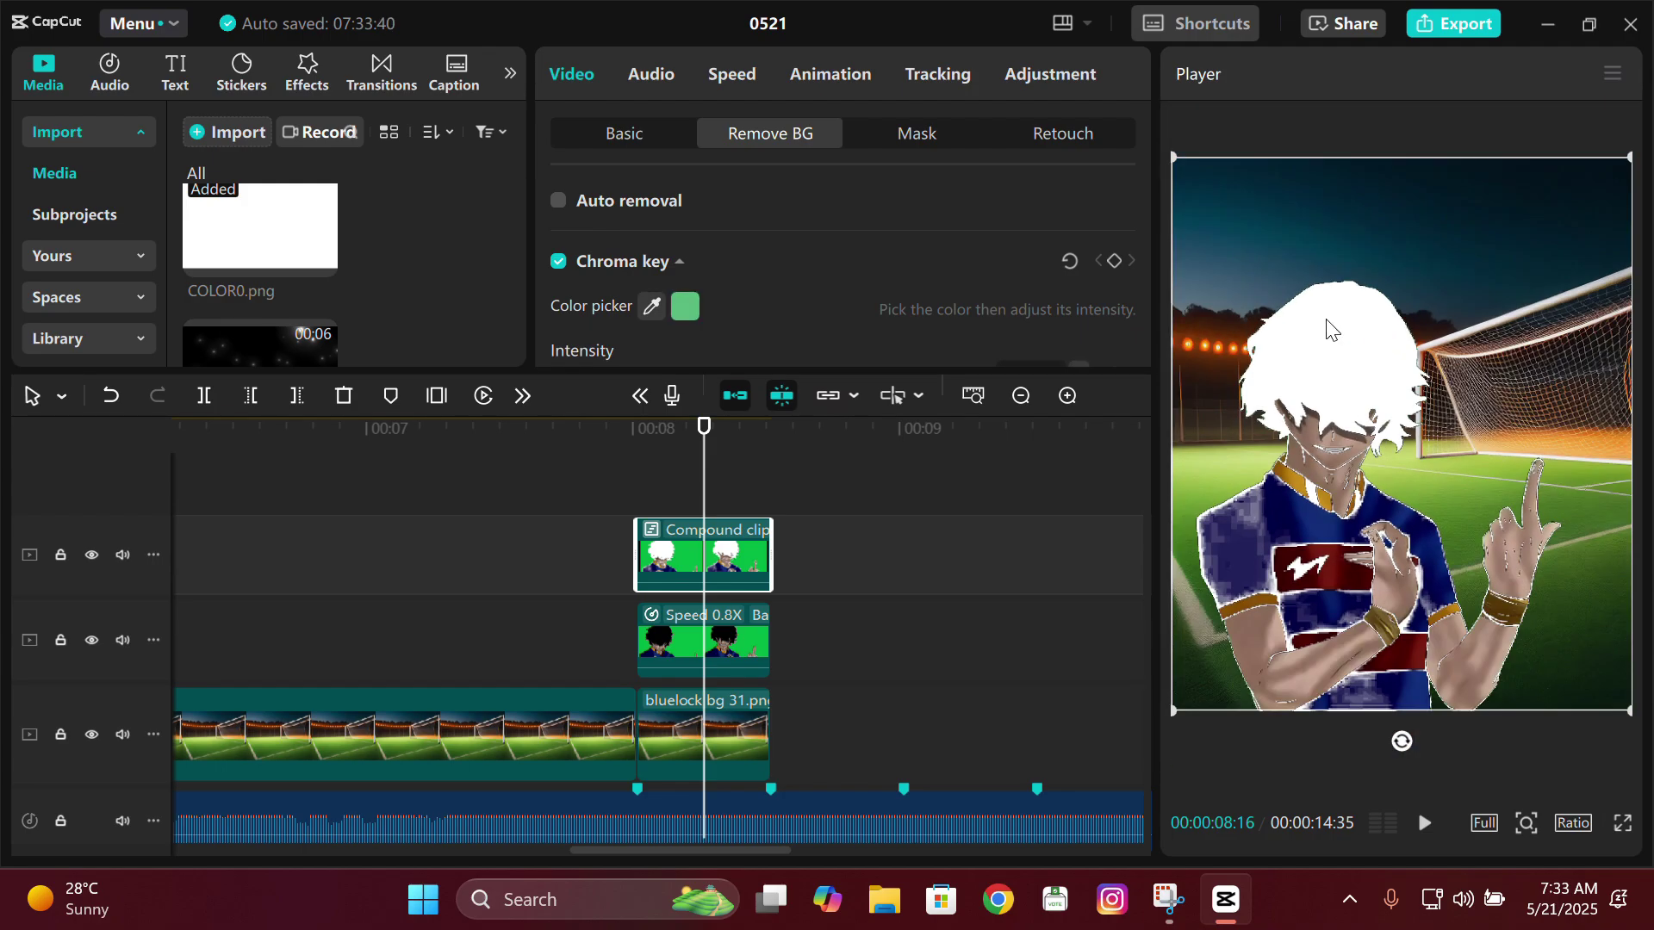
- Fully desaturate the compound clip, set its contrast to 50 and raise its exposure to the maximum
left_click(1040, 76)
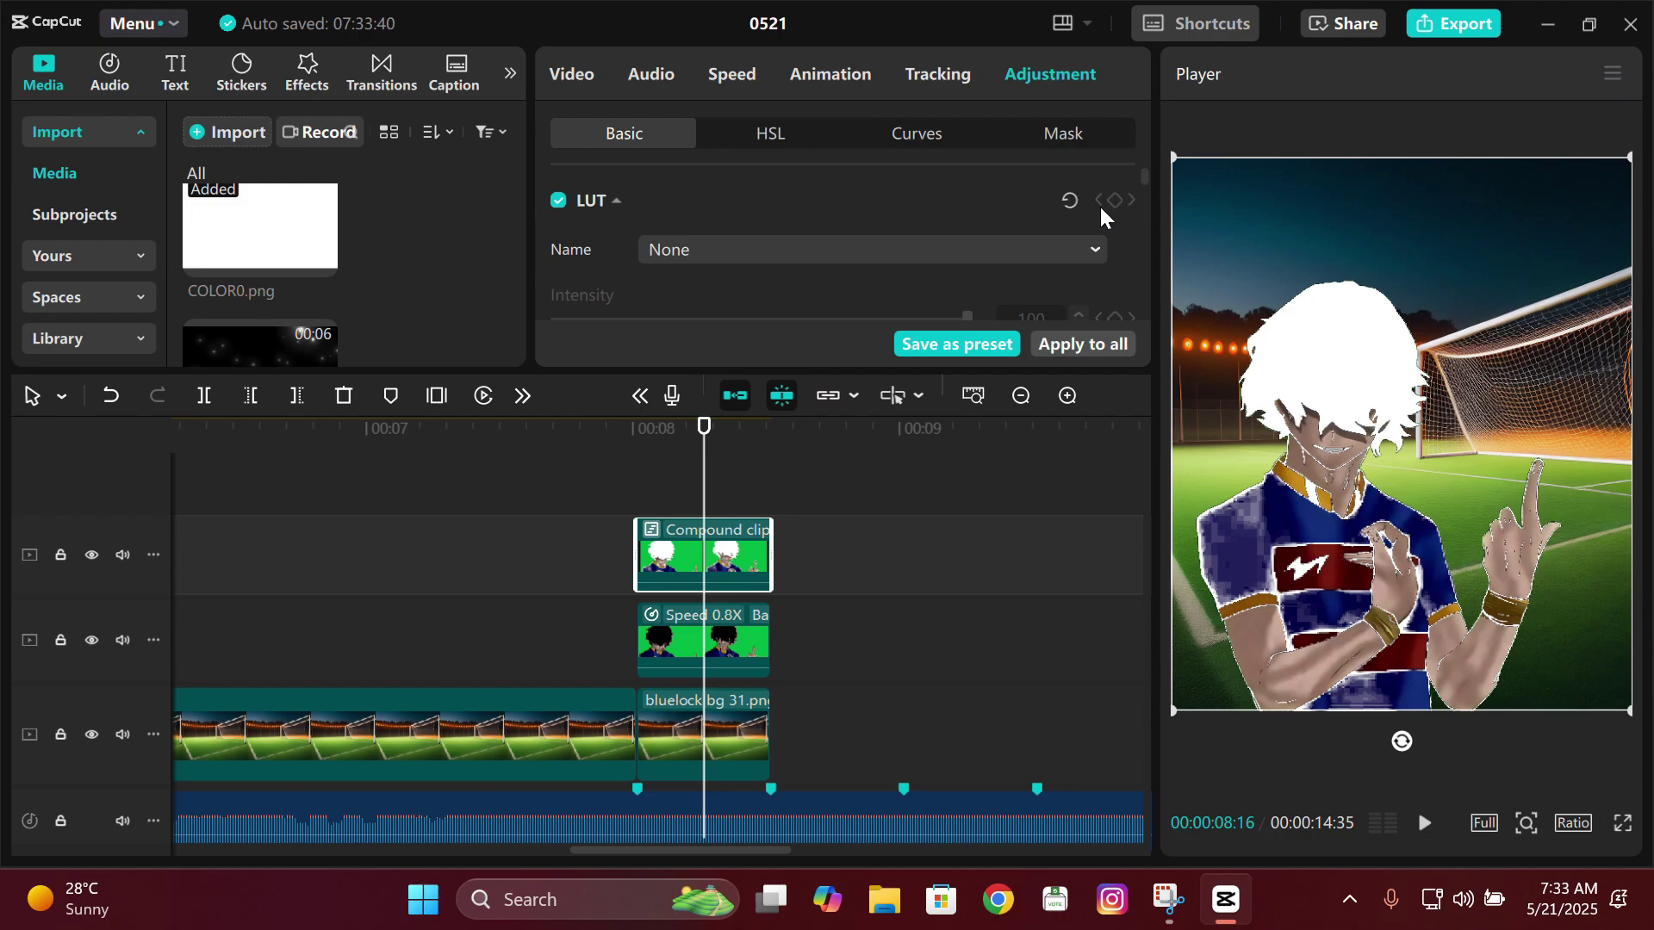
scroll(1101, 212, "down", 6)
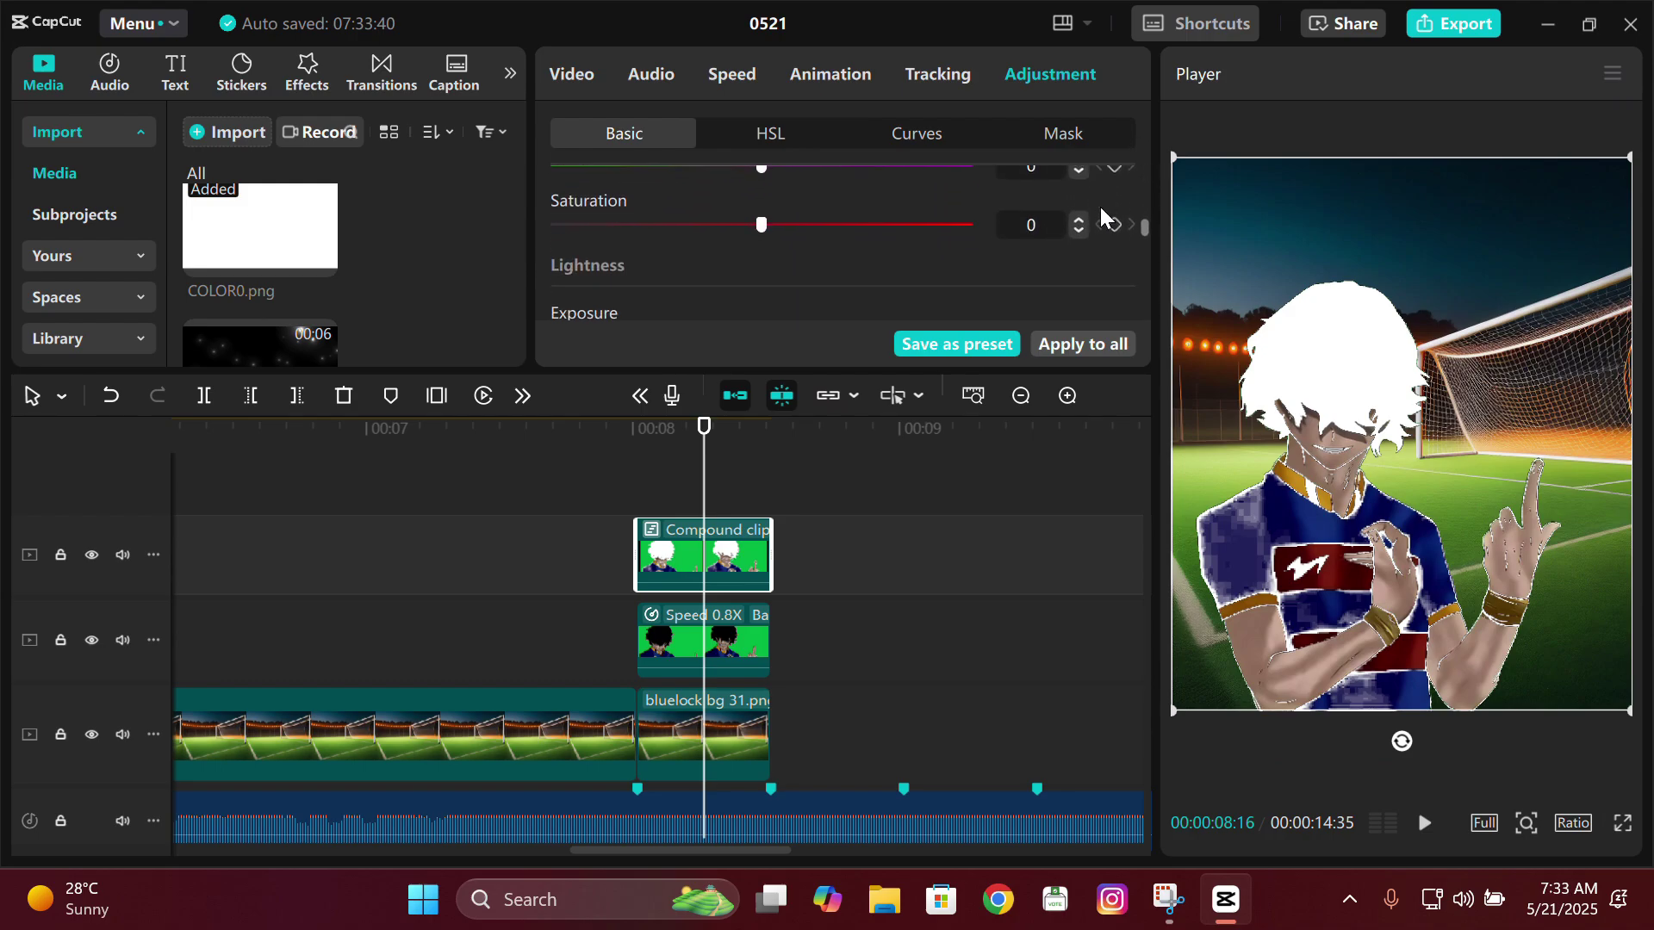
scroll(917, 241, "down", 3)
left_click_drag(836, 225, 1046, 234)
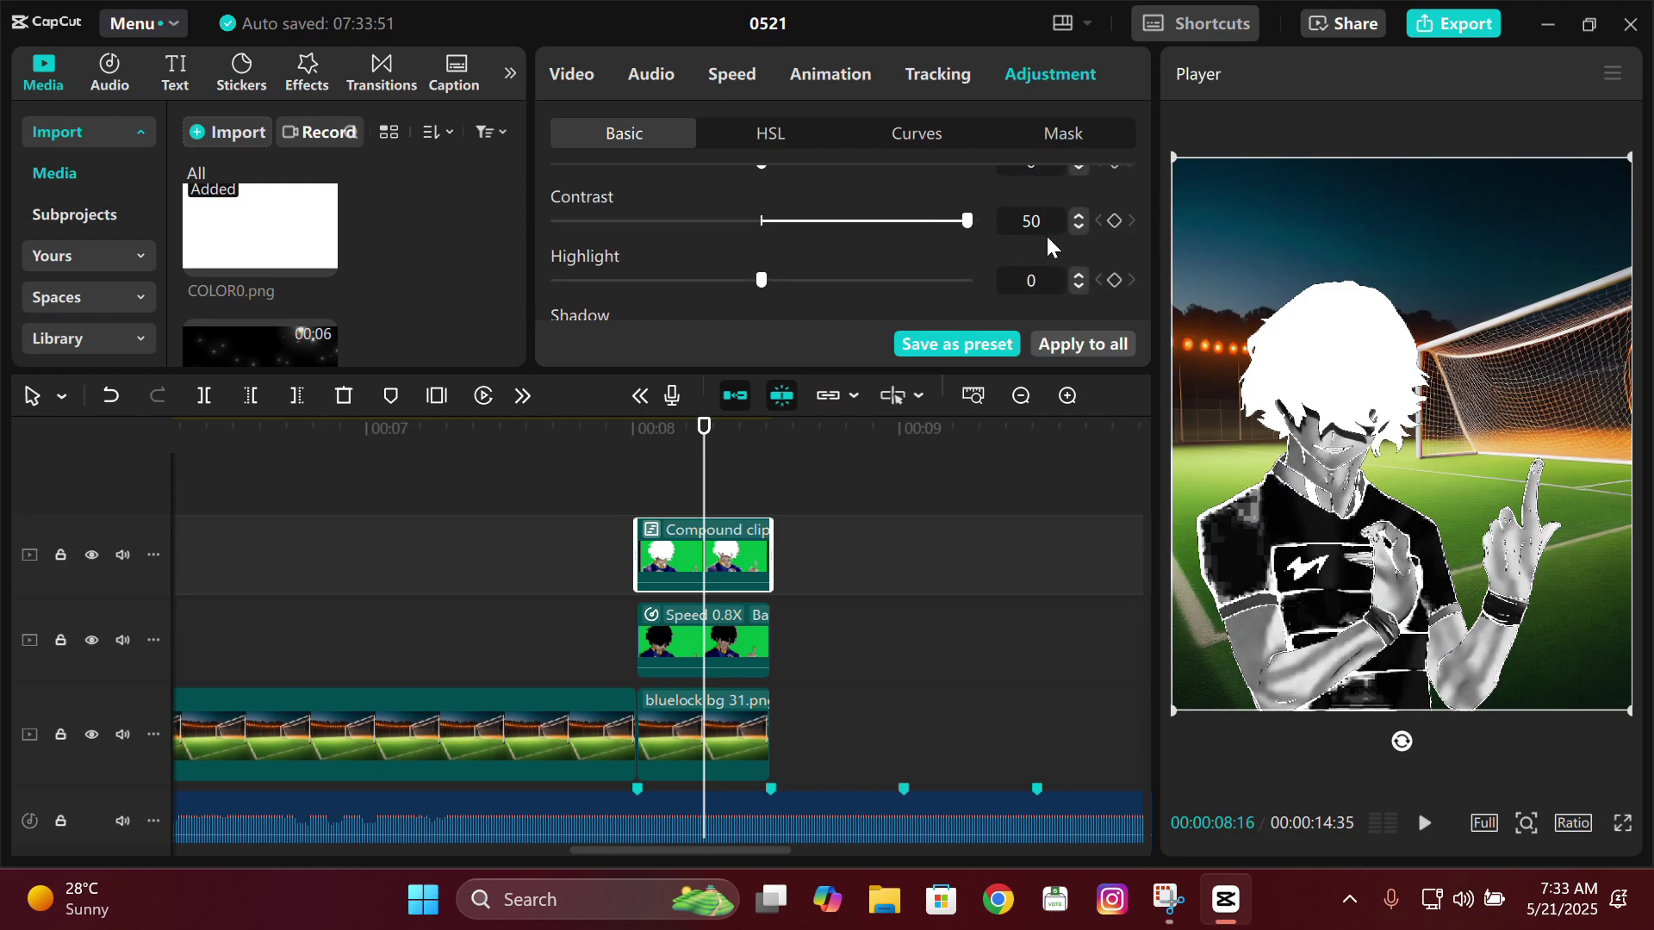
scroll(741, 235, "up", 3)
scroll(741, 235, "down", 3)
scroll(742, 238, "up", 1)
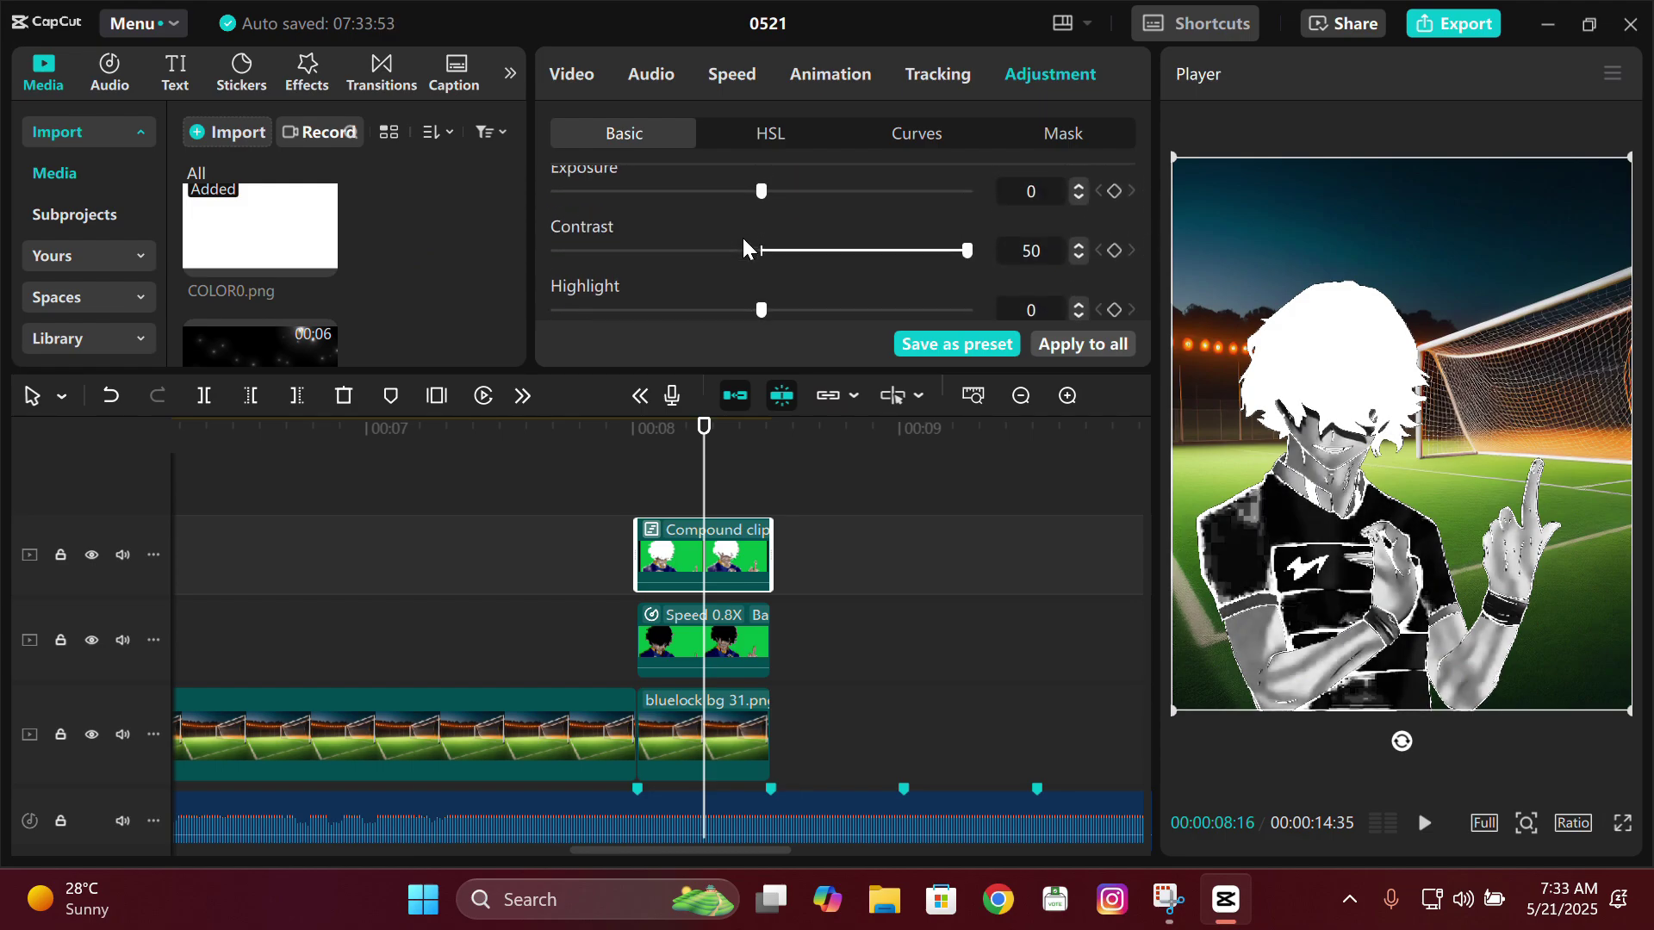
left_click_drag(761, 190, 1003, 213)
- Move the white point of the compound clip's luma curve to the dark end to make the character solid white
left_click(916, 134)
left_click_drag(1133, 264, 601, 263)
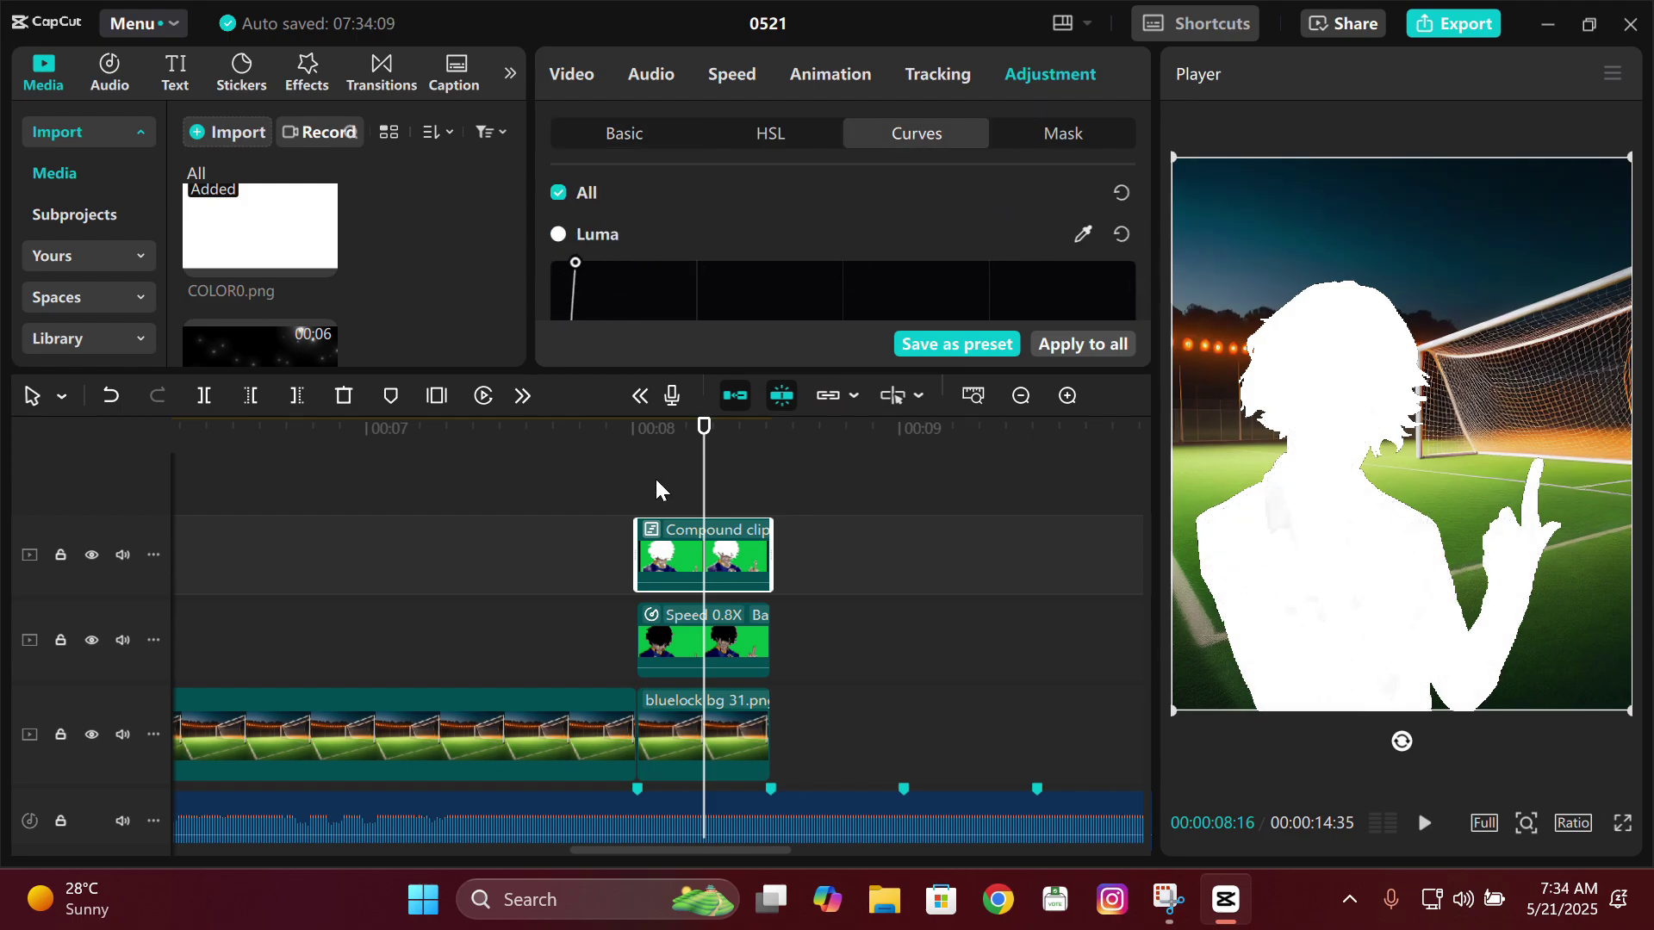
left_click(659, 487)
key("space")
key("space")
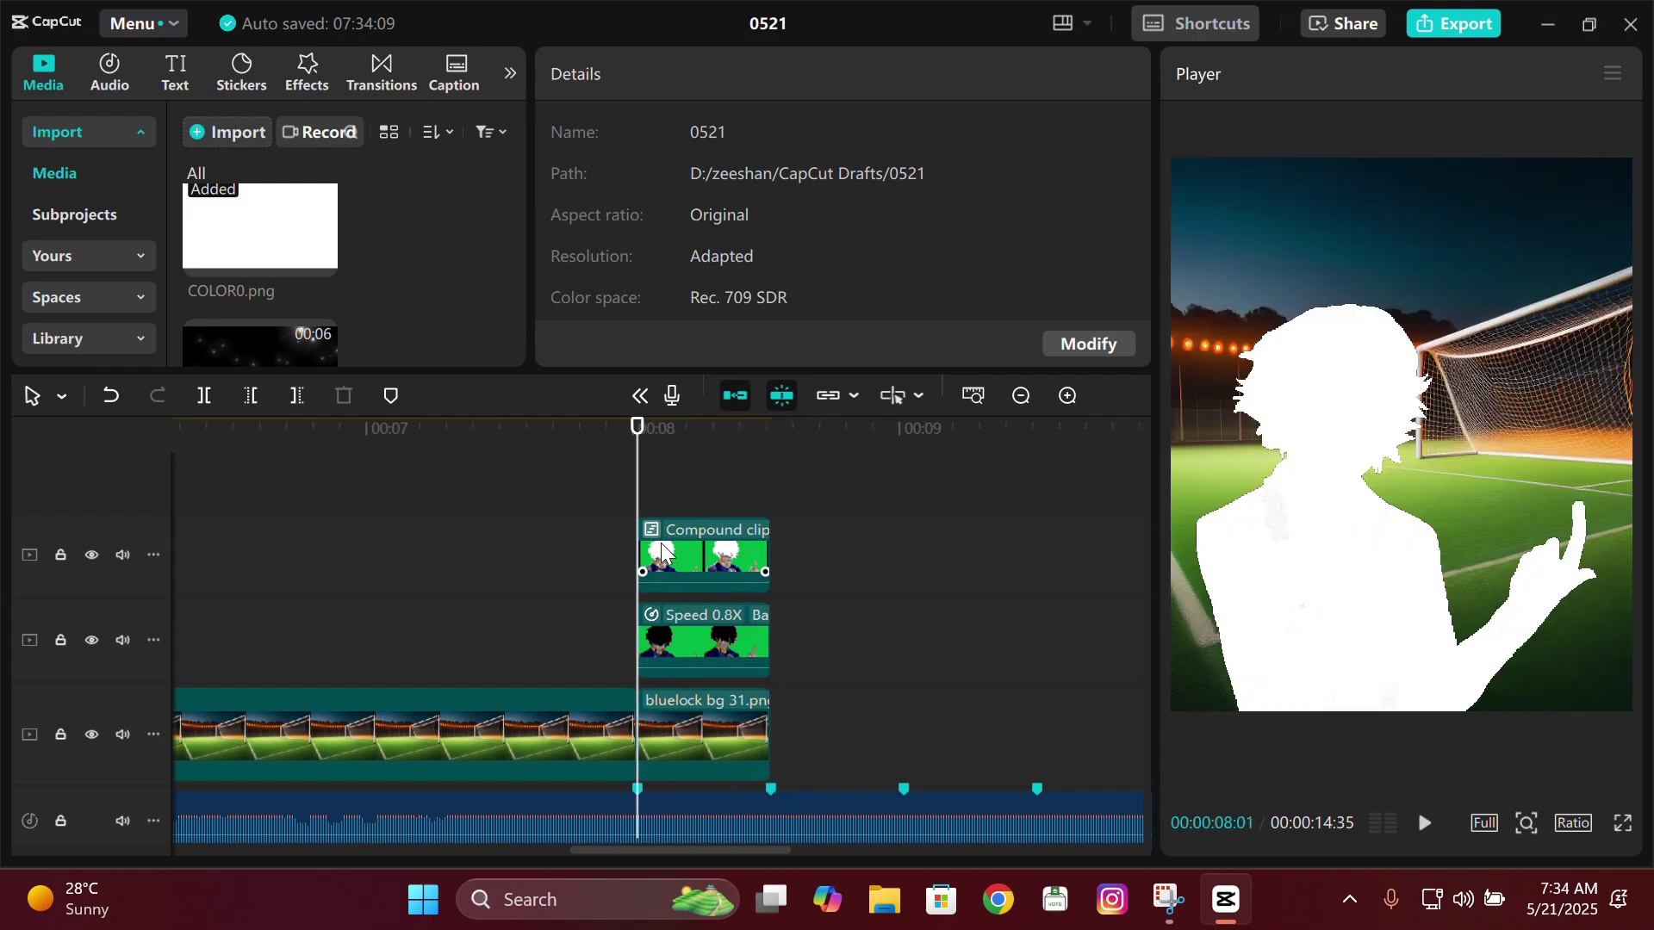
- Place a copy of the green-keyed character clip above the white compound clip, starting at 00:00:08:01
left_click(663, 551)
key("Home")
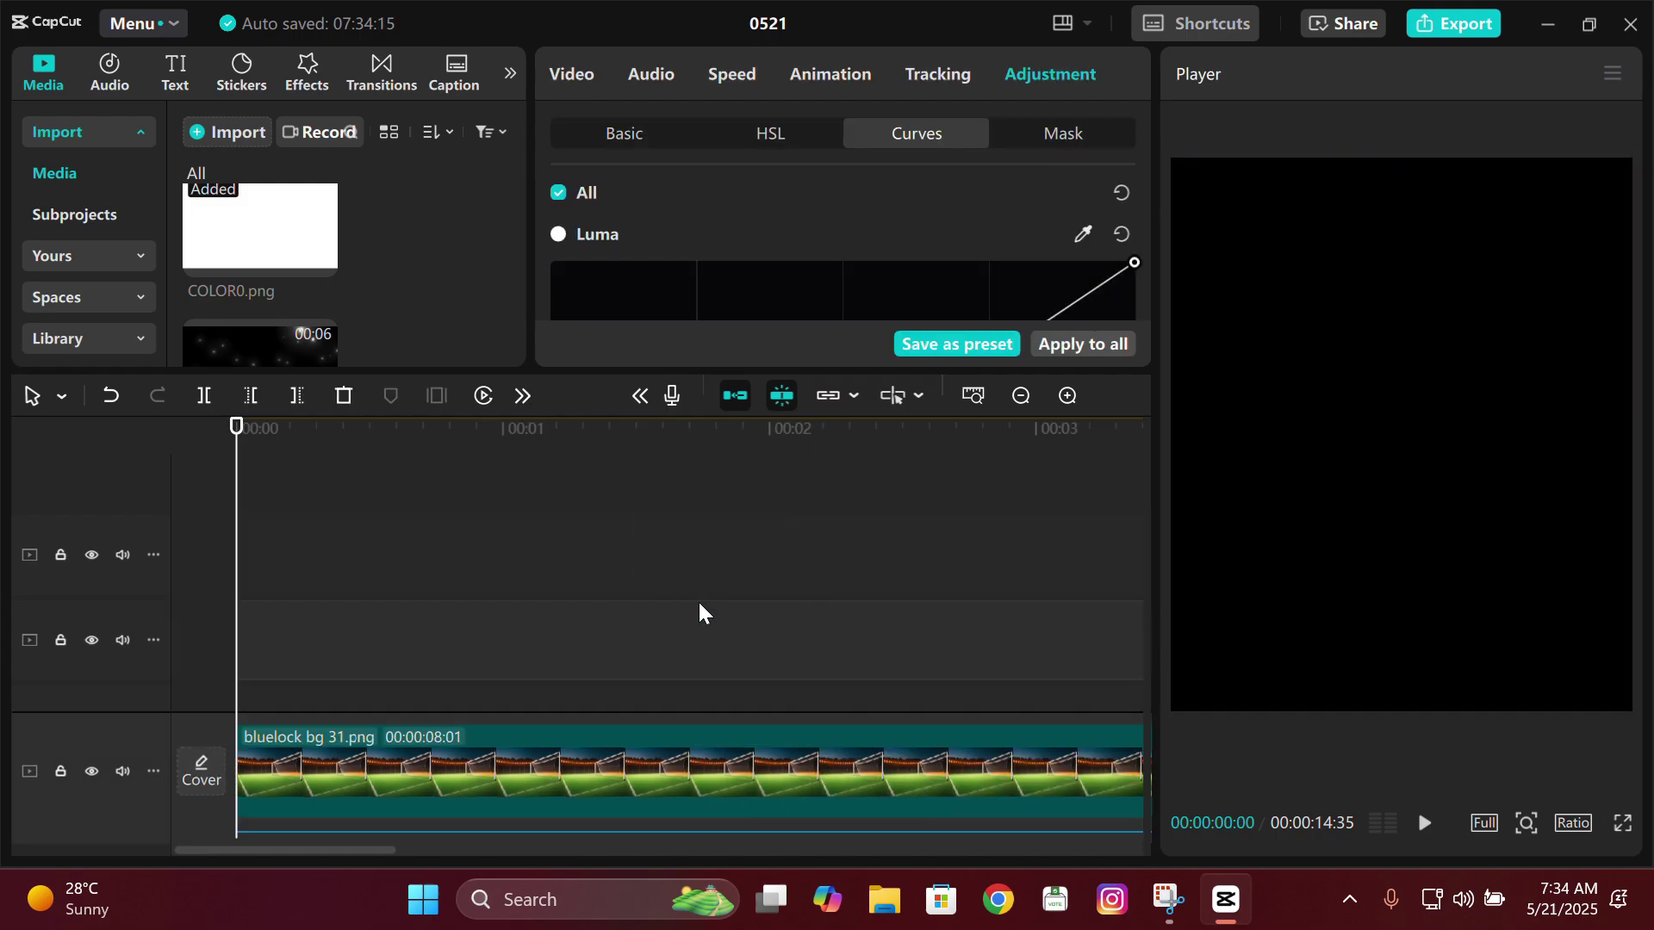
key("Down")
left_click(1065, 396)
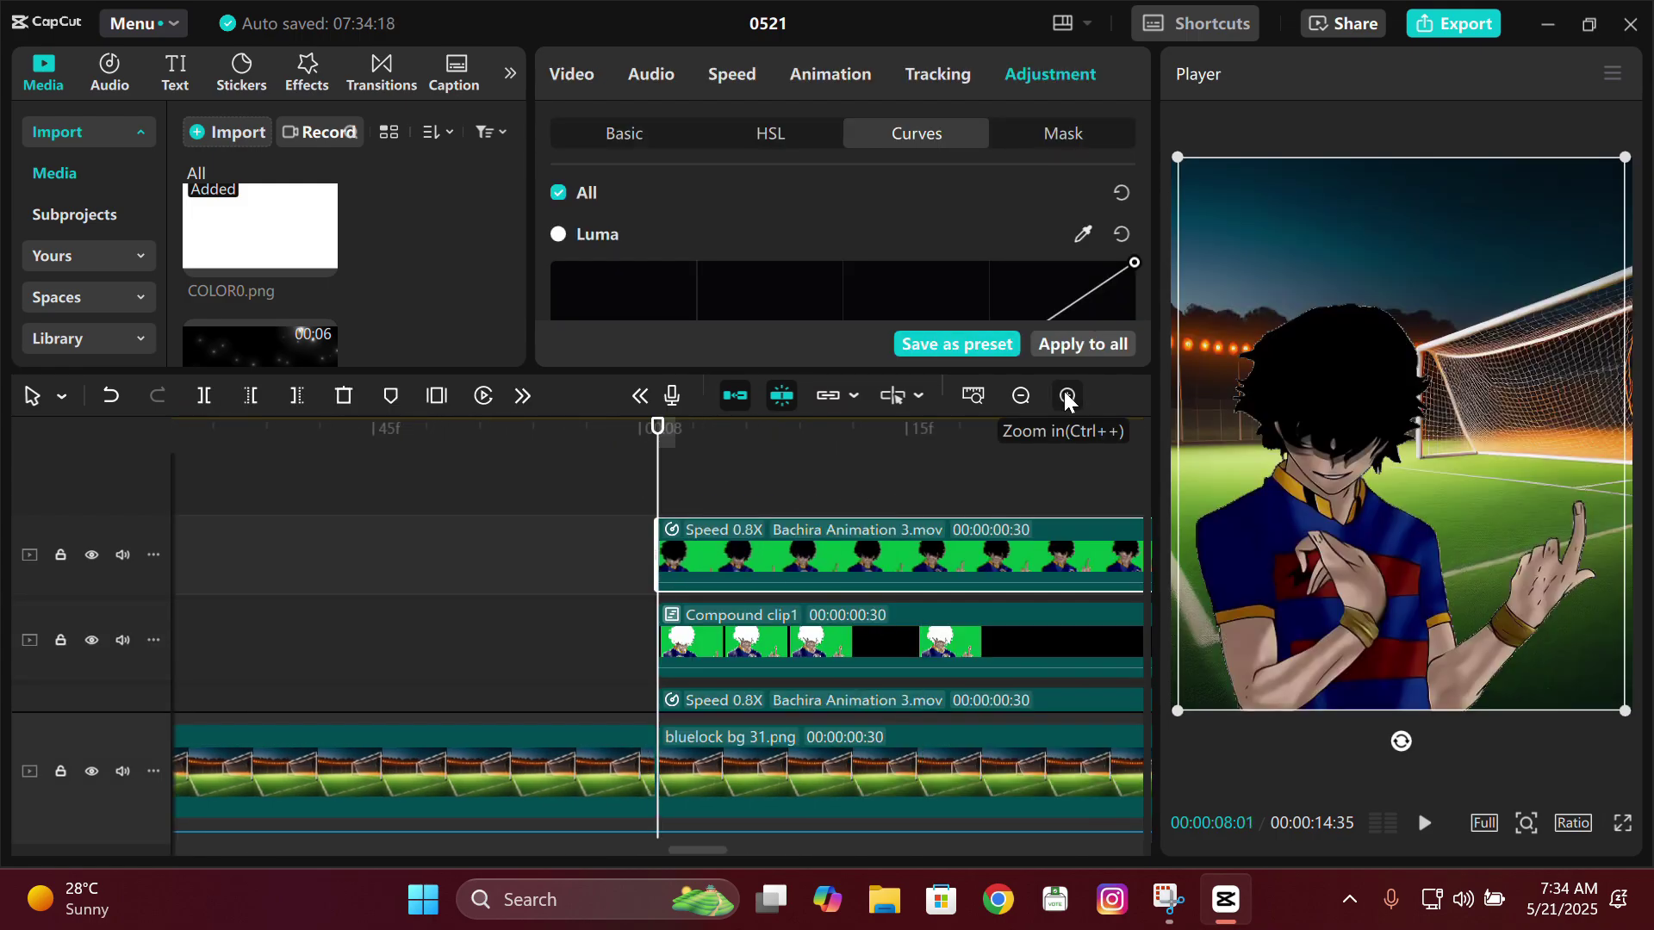
left_click(1020, 395)
left_click(1020, 395)
- Lower the luma curve of the topmost character clip to make it a solid black silhouette
key("space")
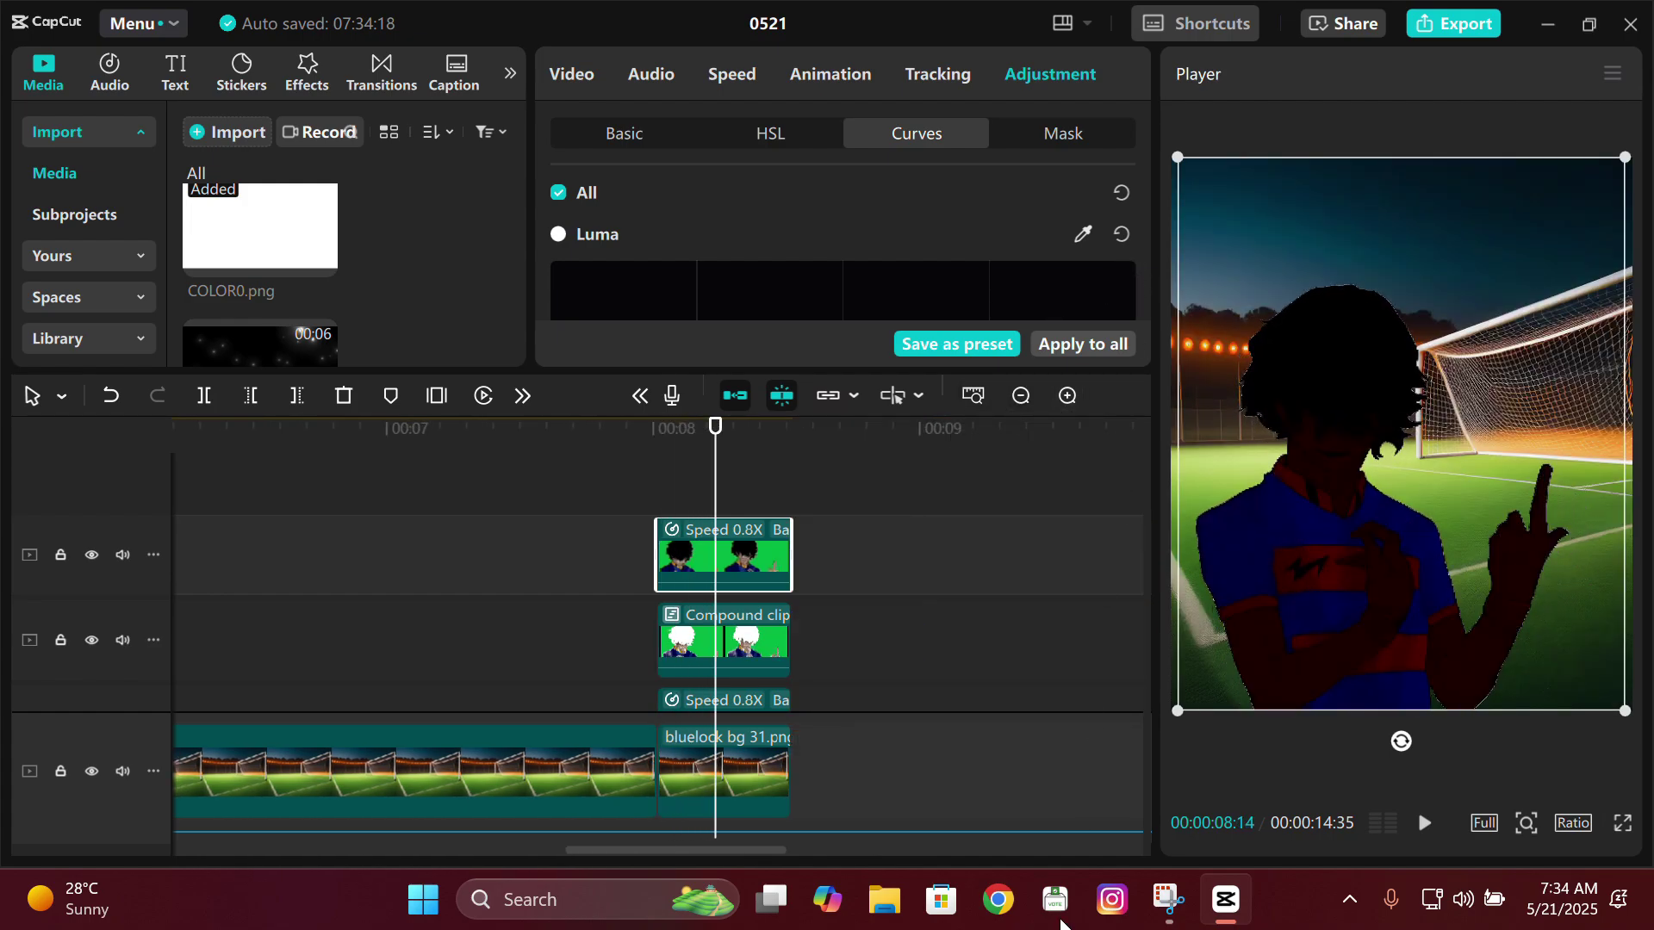
left_click_drag(1145, 175, 1142, 275)
left_click(661, 482)
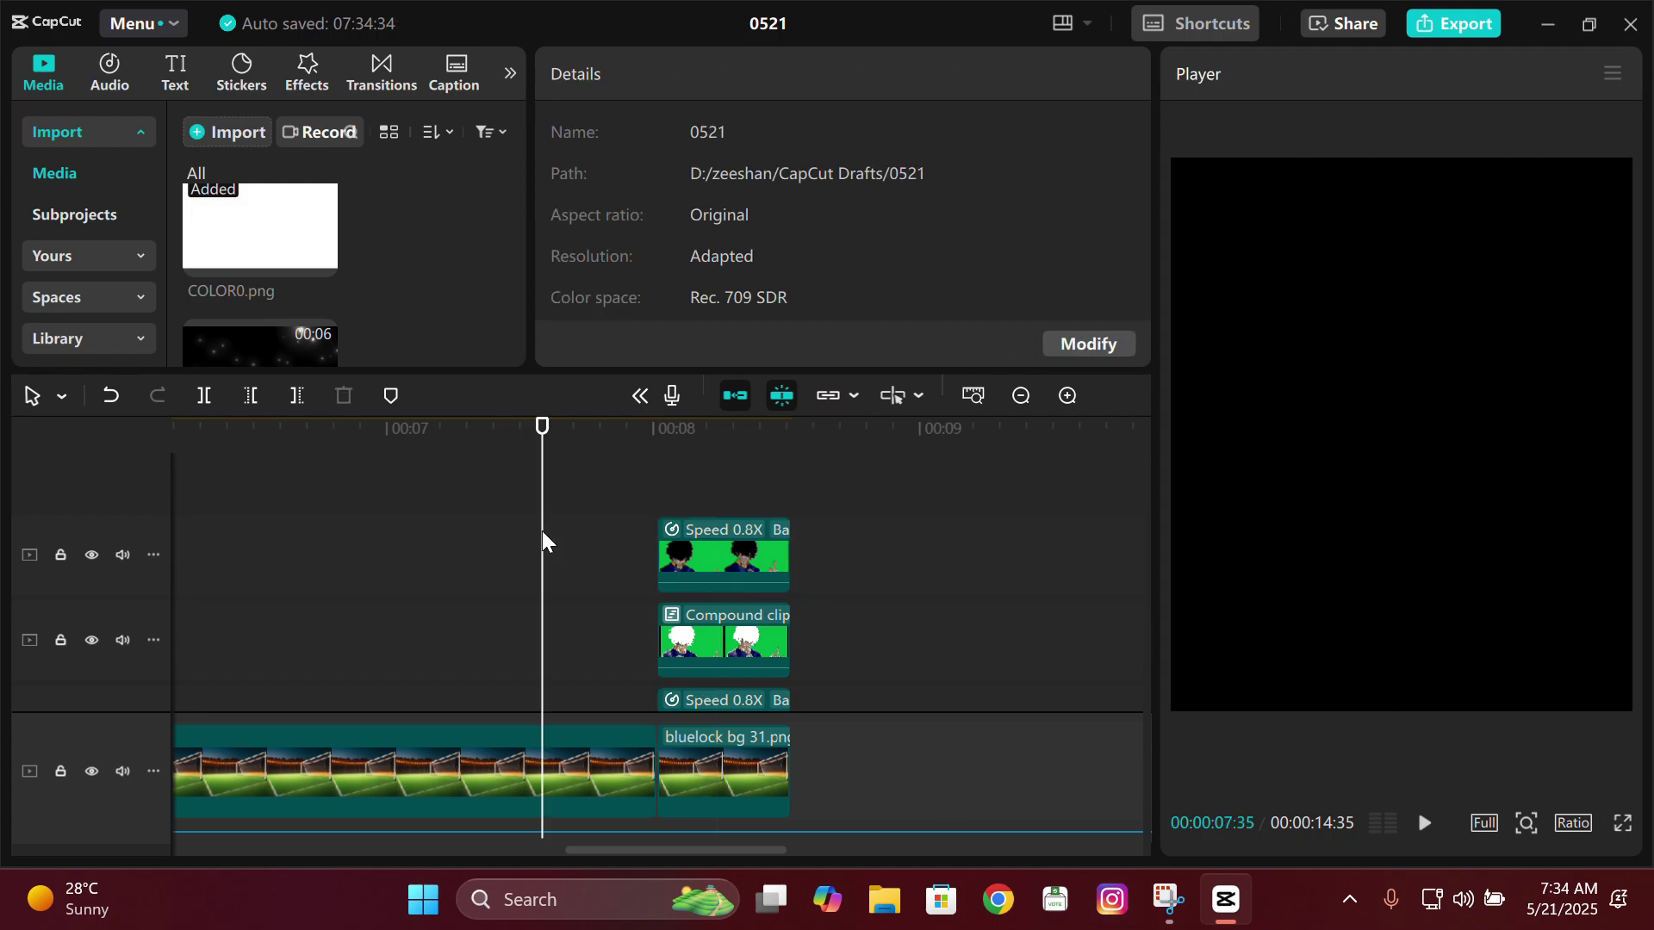
- Apply the Blur video effect to the black silhouette clip on the topmost track
left_click(307, 74)
left_click(98, 136)
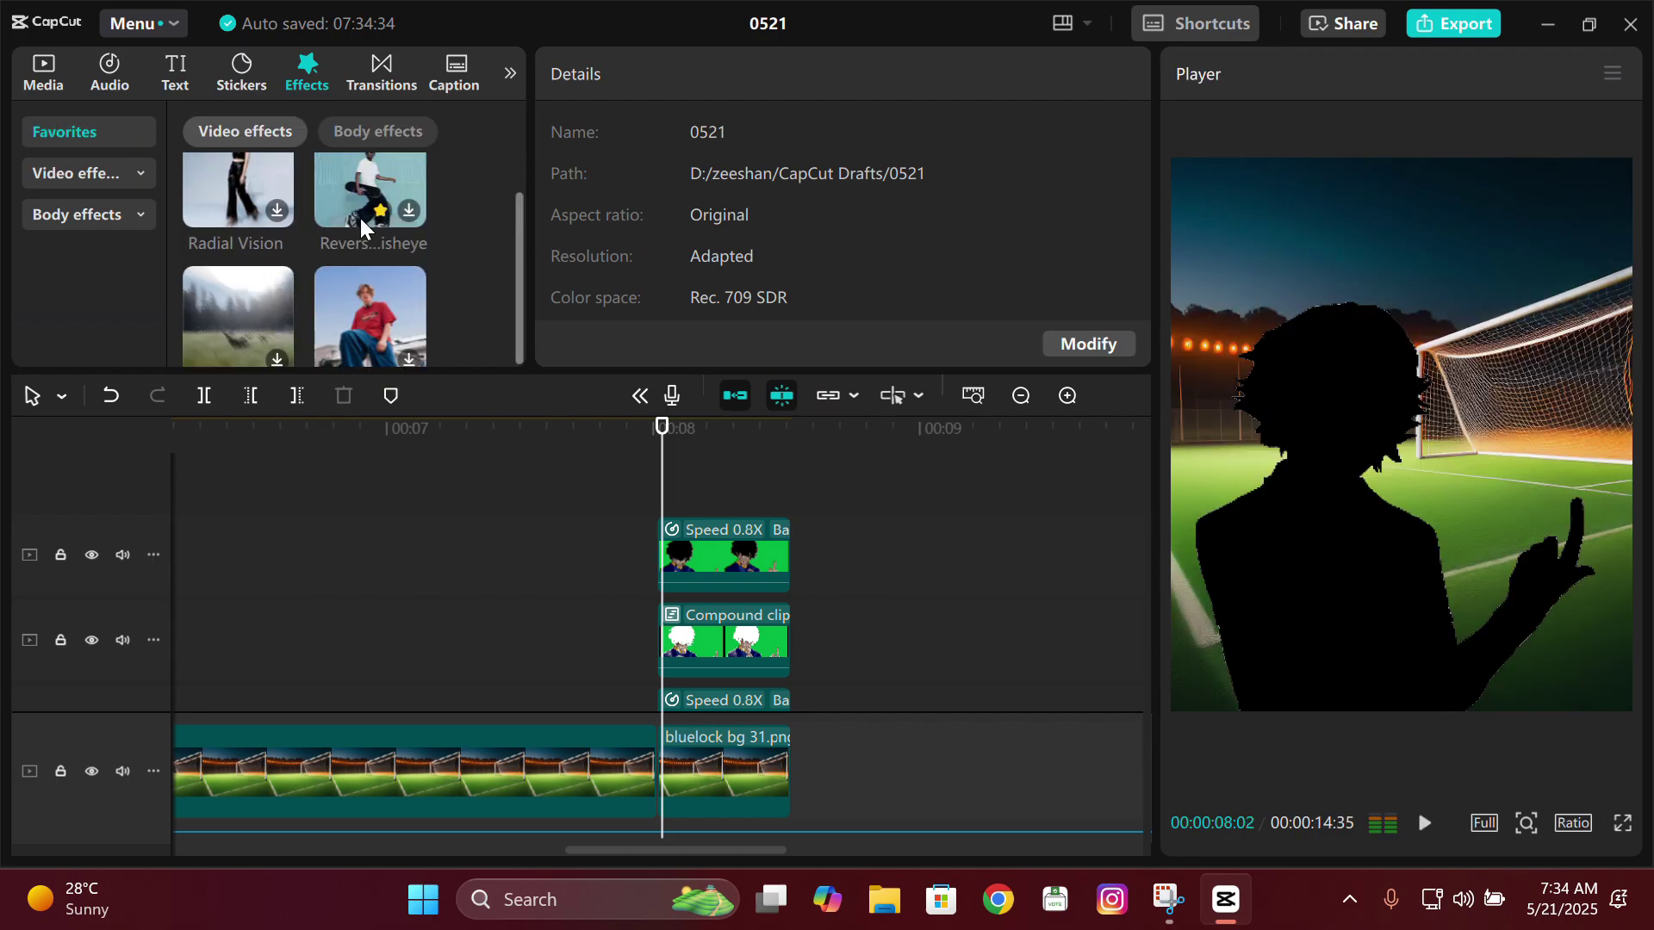
left_click(86, 173)
left_click_drag(373, 229, 732, 556)
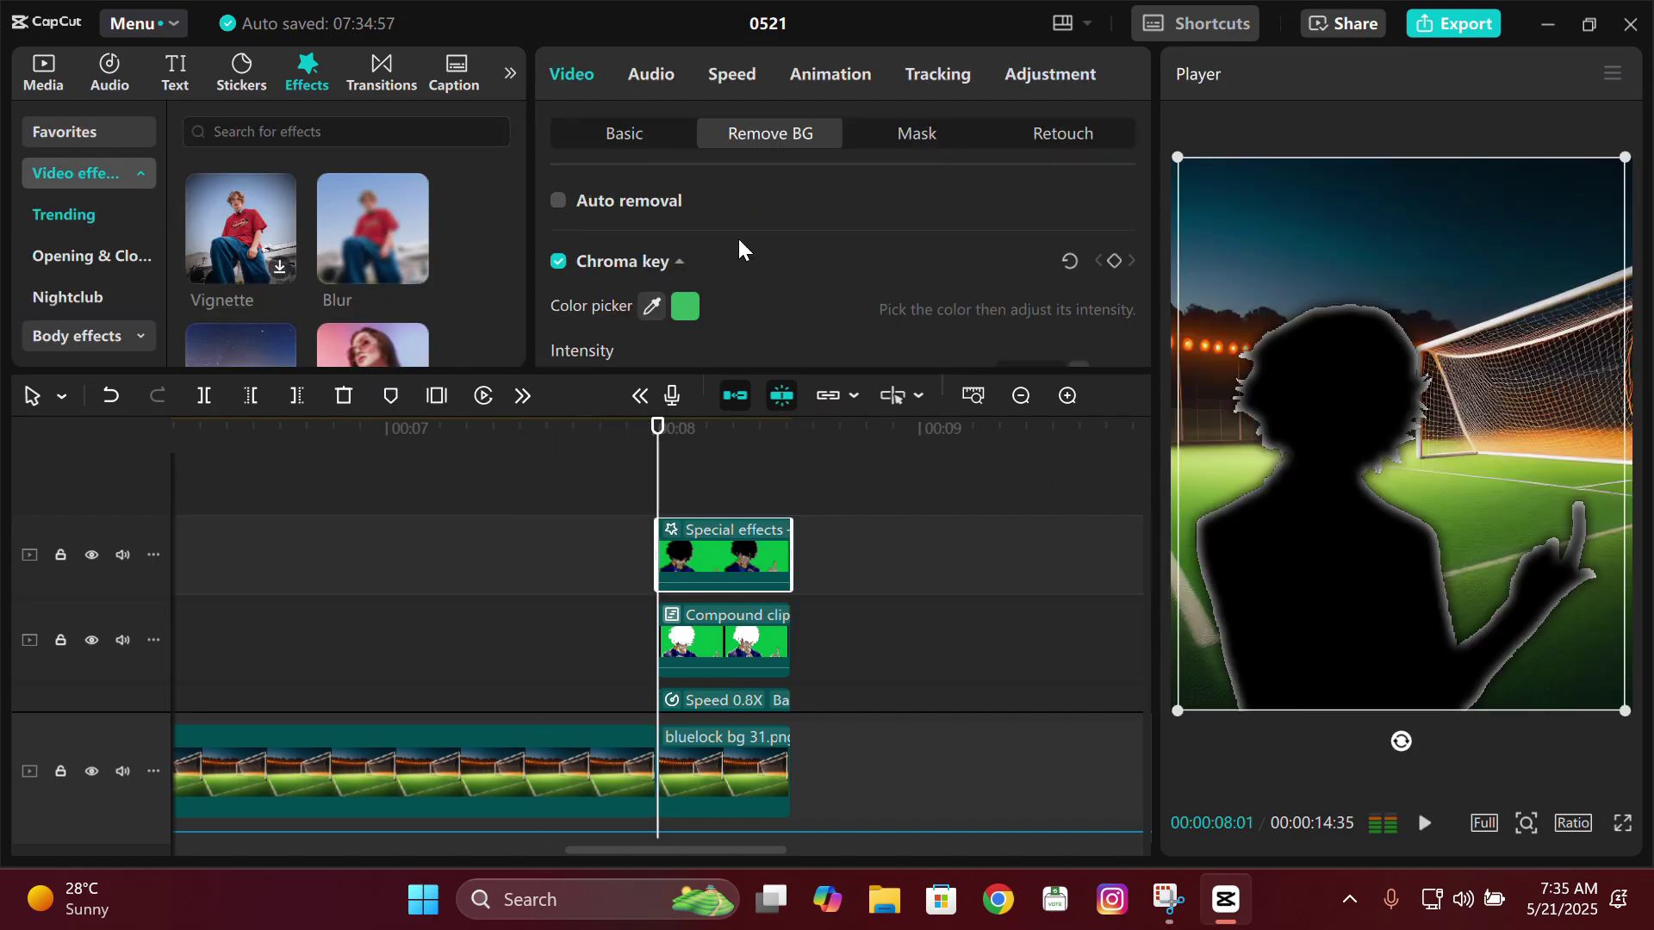
- Offset the blurred black silhouette to position X -39, Y -19
scroll(964, 251, "down", 3)
key("Down")
key("Down")
key("Down")
key("Down")
key("Down")
key("Down")
key("Down")
key("Down")
key("Down")
key("Down")
key("Down")
key("Down")
key("Down")
key("Down")
key("Down")
key("Down")
key("Down")
key("Down")
key("Down")
key("Down")
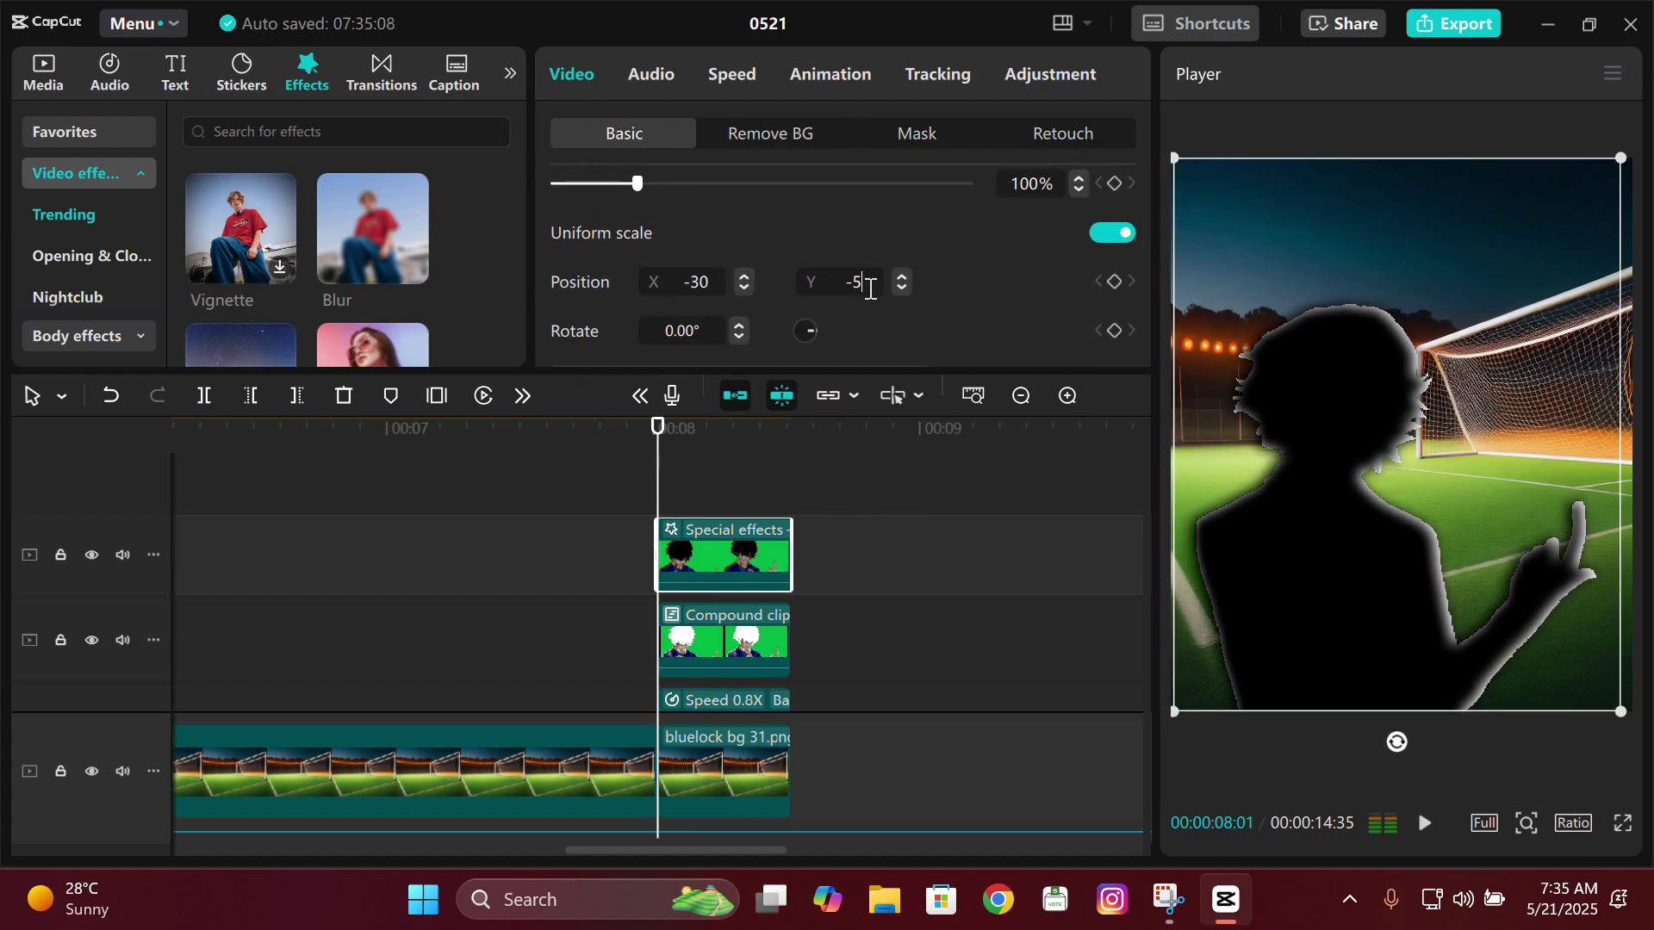
key("Down")
key("Down")
key("Down")
key("Down")
key("Down")
key("Down")
key("Down")
key("Down")
key("Down")
key("Down")
key("Down")
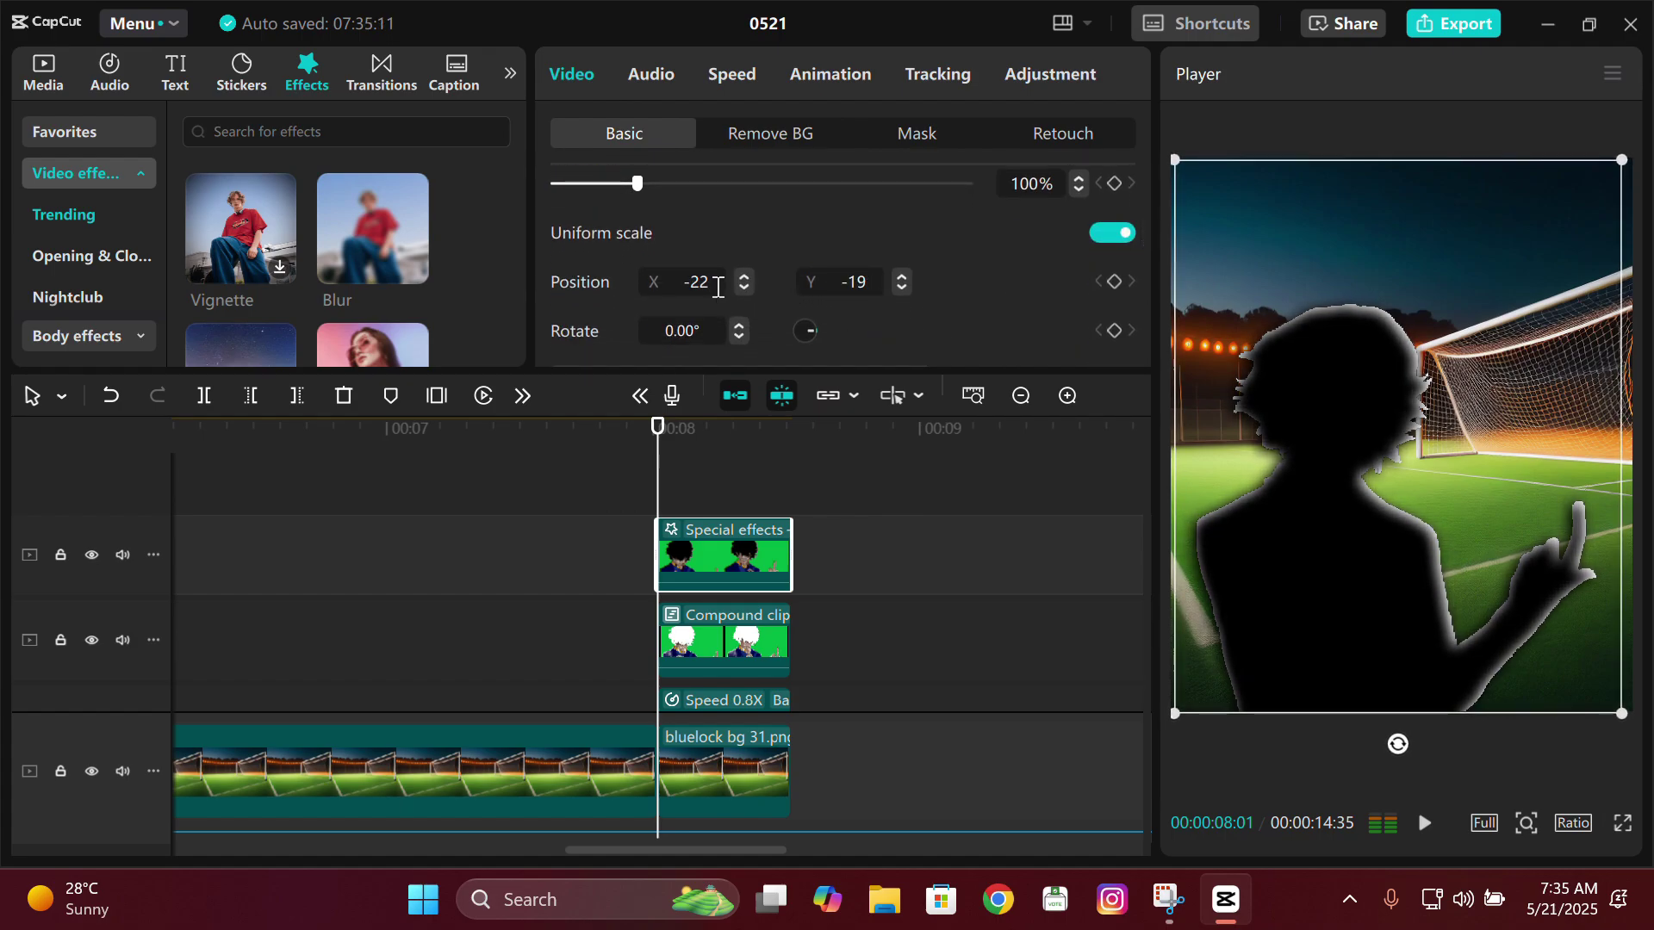
key("Down")
key("Down")
key("Down")
key("Down")
key("Down")
key("Down")
key("Down")
key("Down")
key("Down")
key("Down")
key("Down")
key("Down")
key("Down")
key("Down")
key("Down")
key("Down")
key("Down")
key("Down")
key("Down")
key("Down")
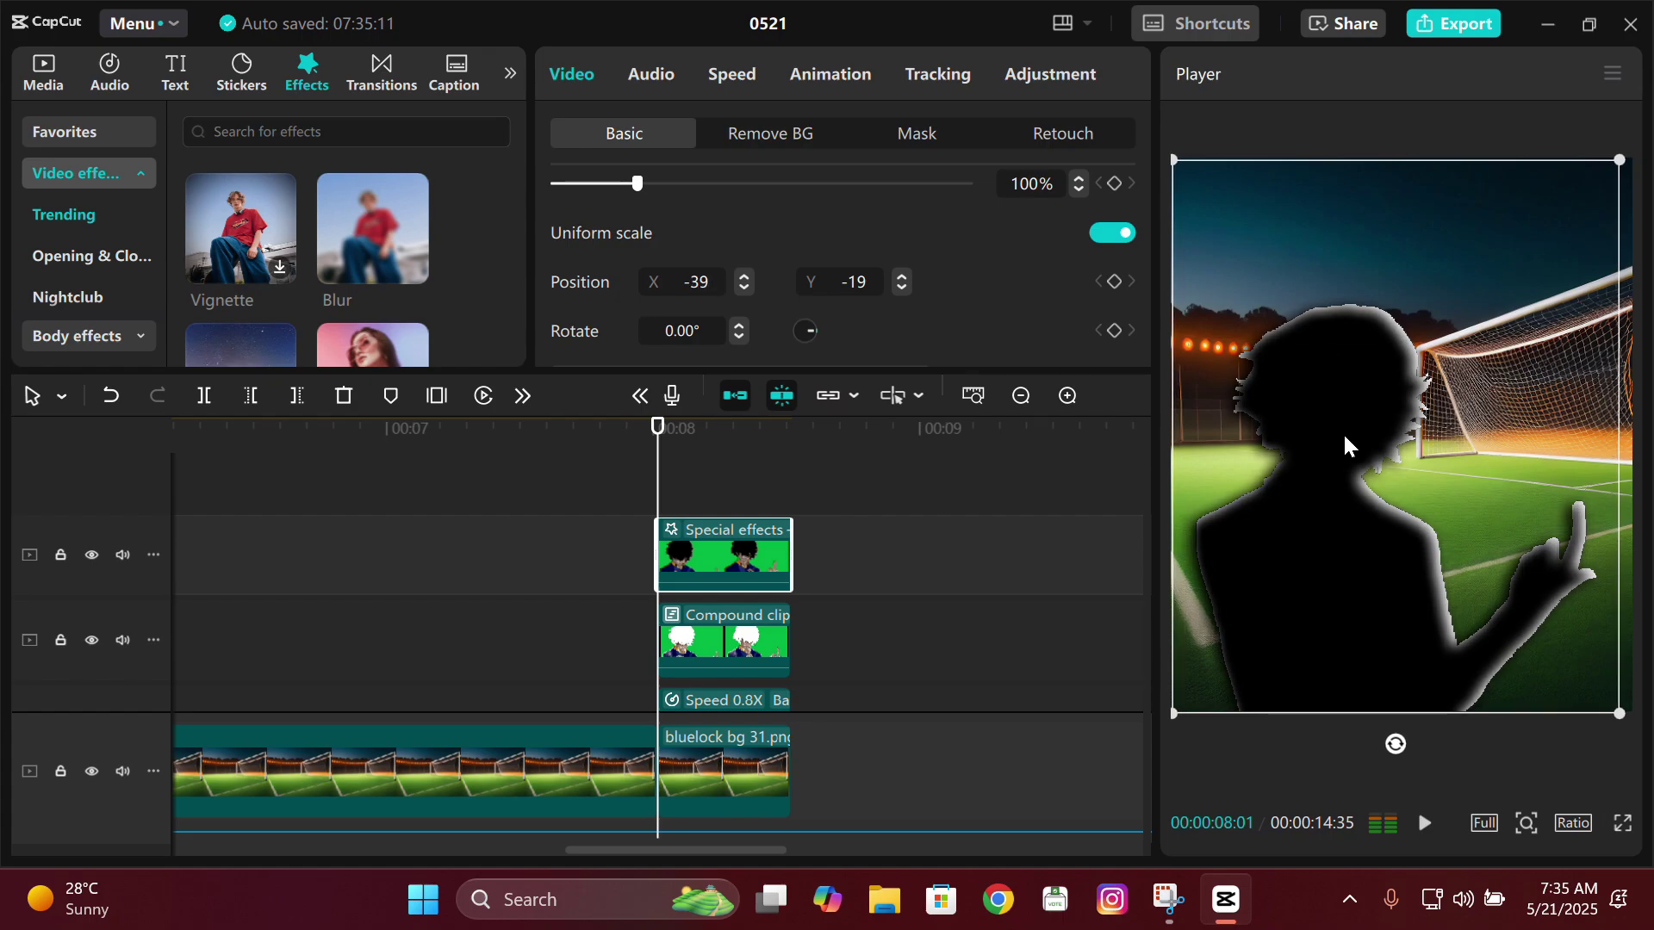
- Combine the blurred black silhouette and the white compound clip into a new compound clip above the character clip
left_click(624, 539)
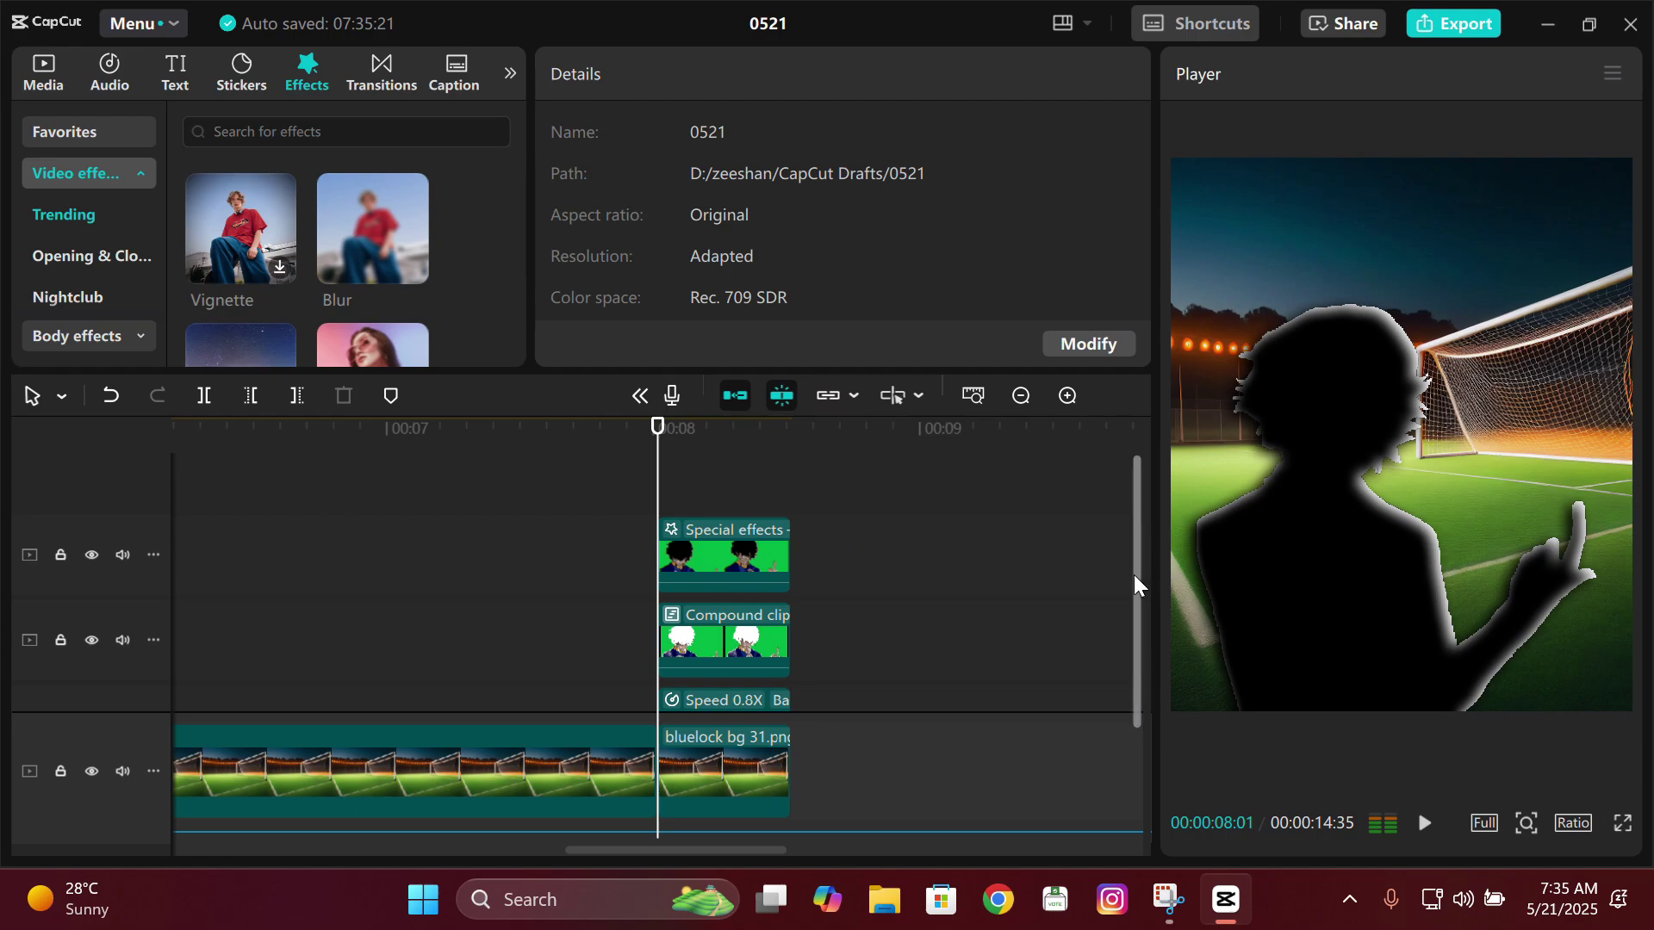
scroll(1133, 575, "down", 2)
key("ctrl+z")
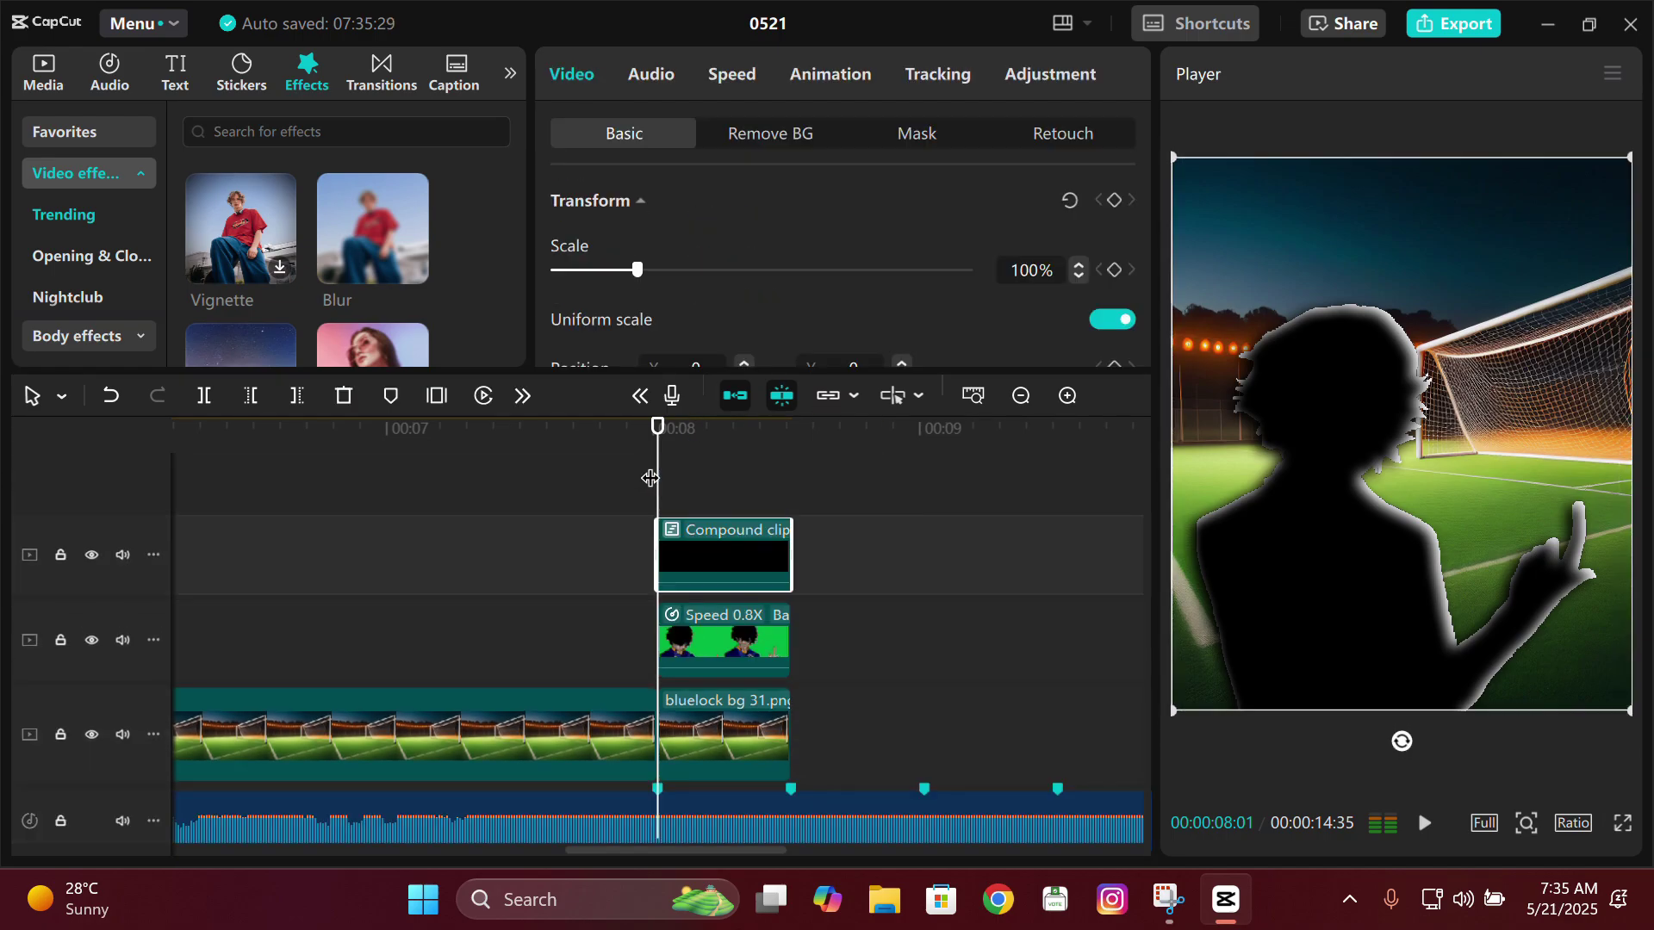
- Search the video effects for "glow 2" and apply Glow 2 to the new compound clip
left_click(121, 138)
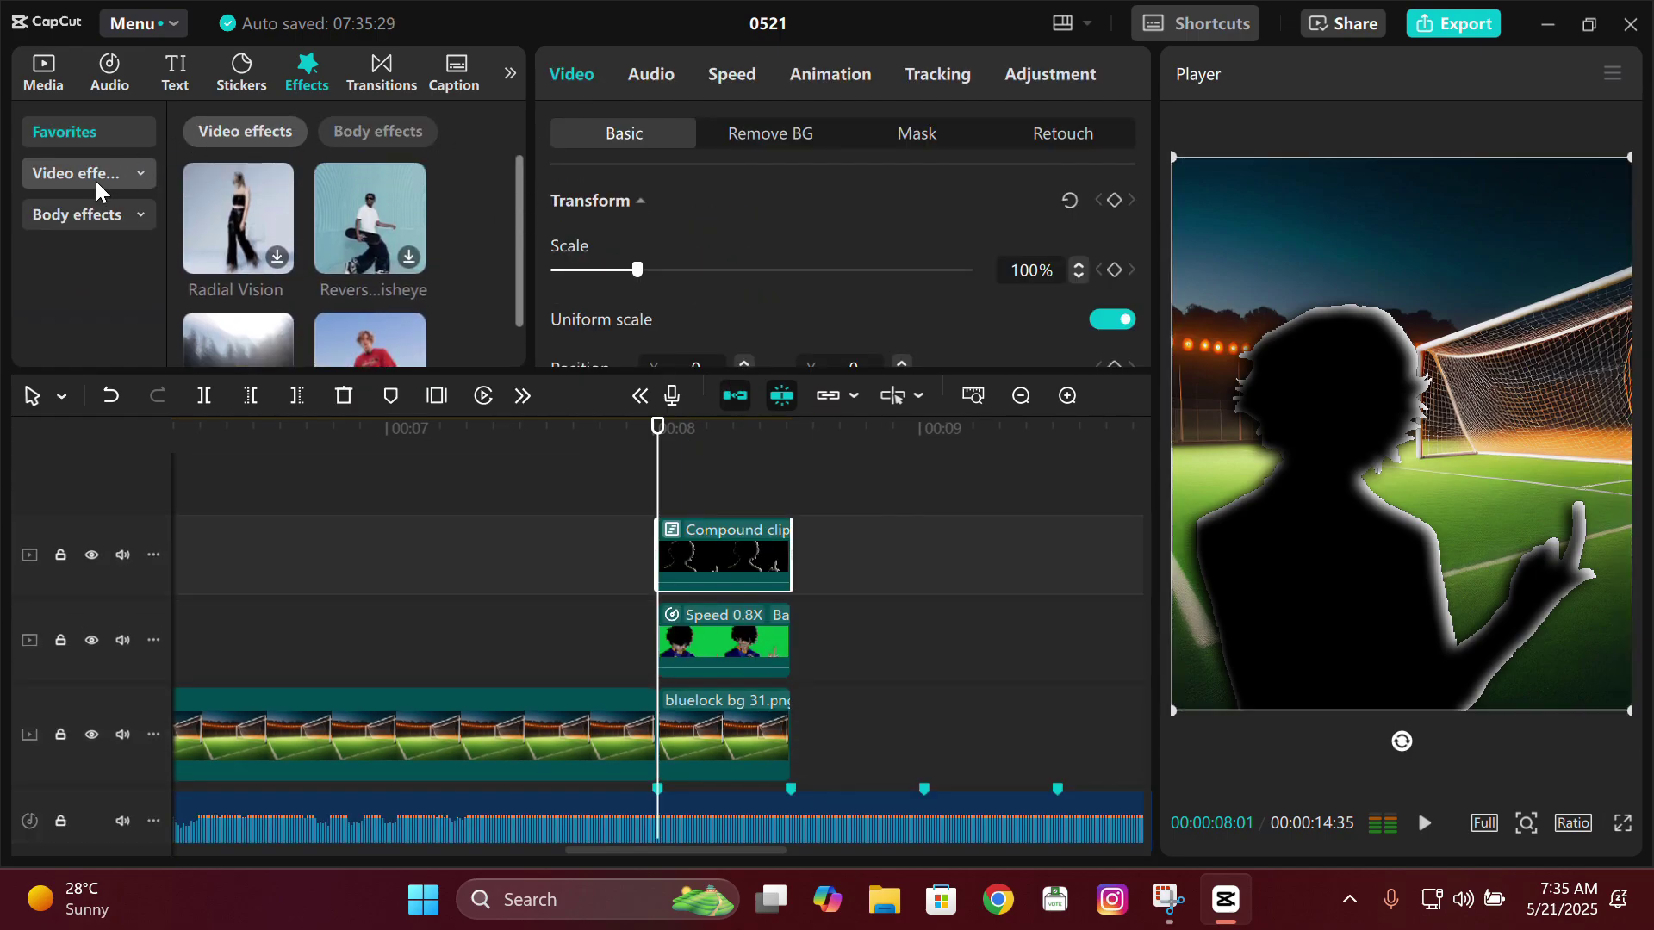
left_click(296, 131)
type("glow 2")
key("Return")
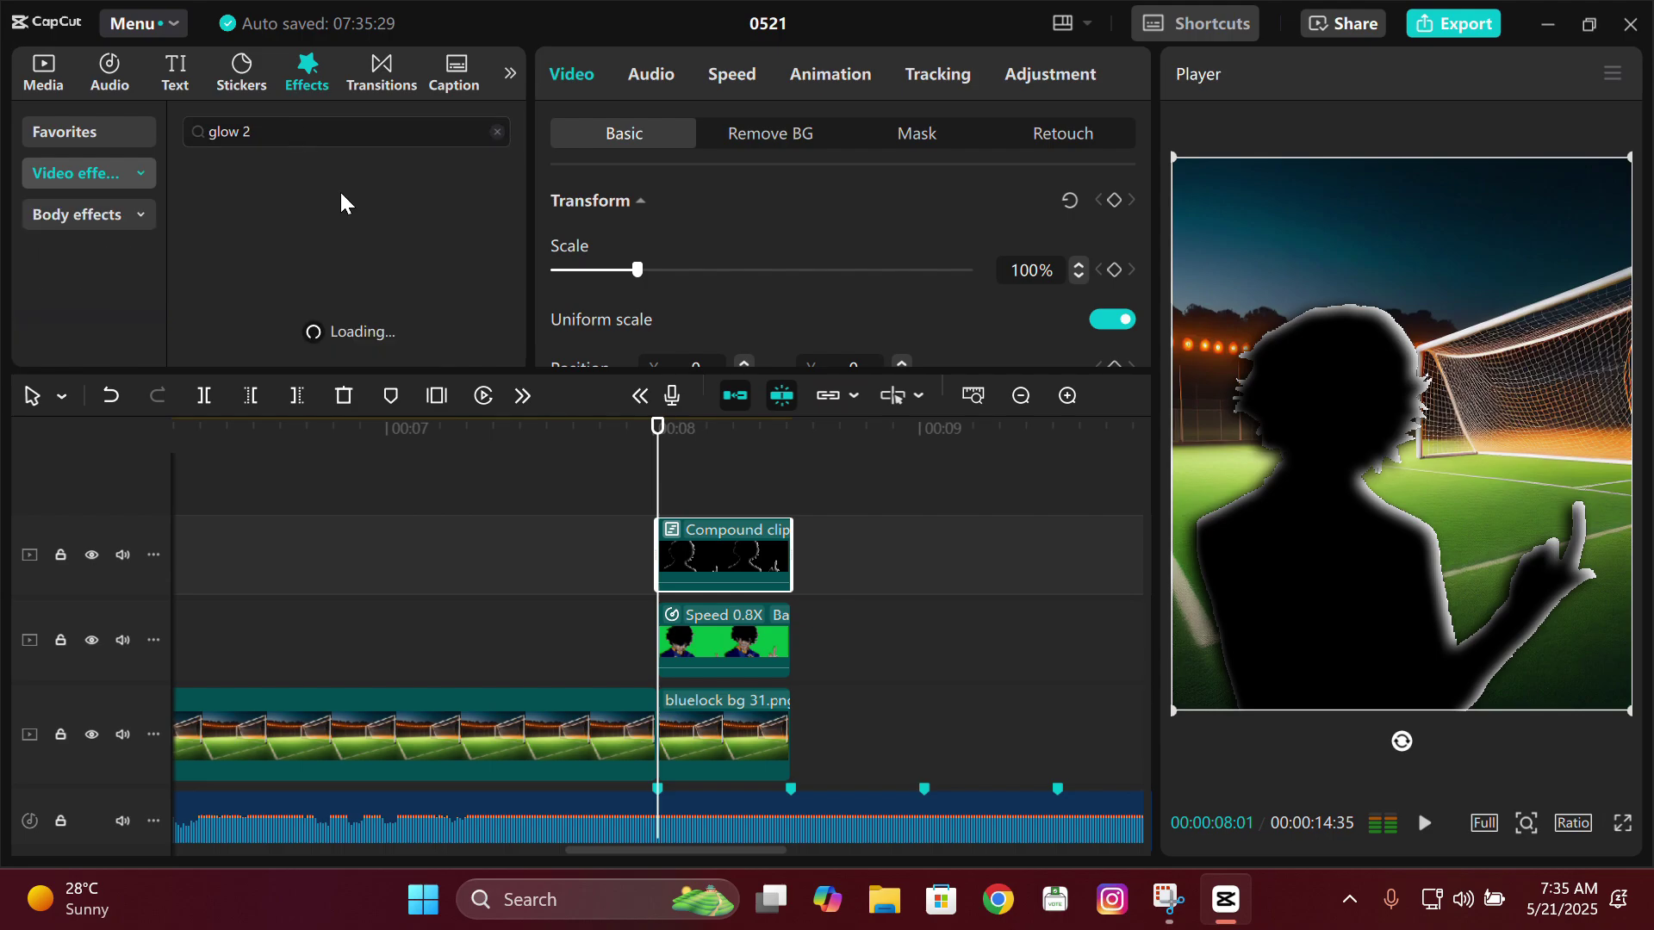
left_click(231, 229)
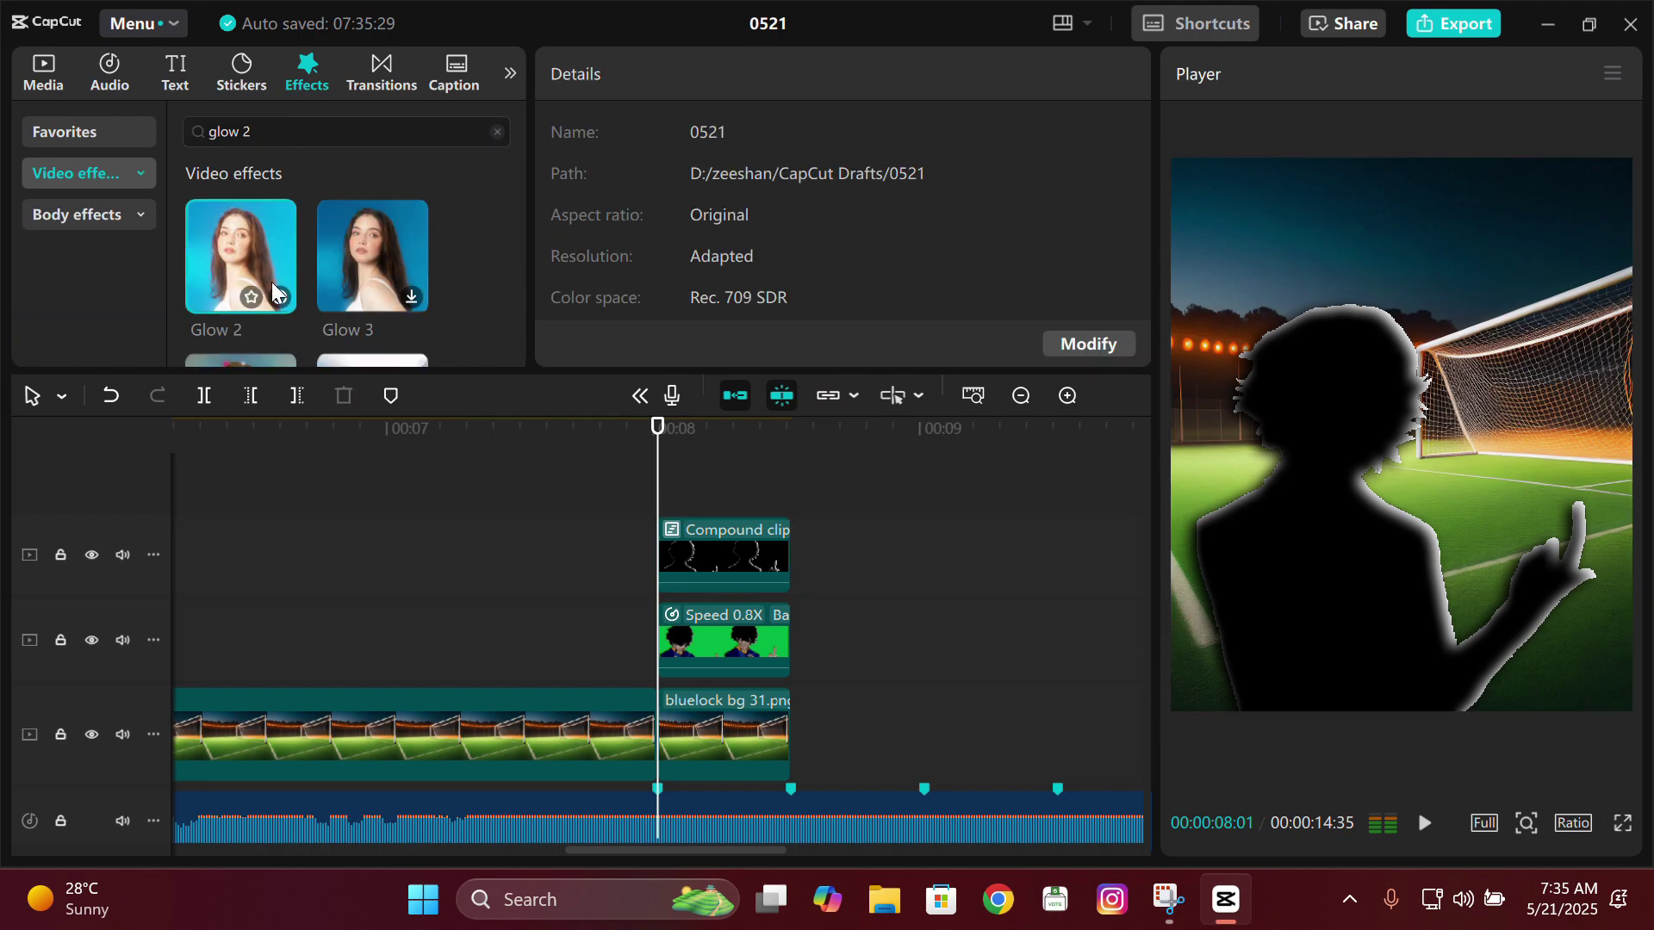
left_click_drag(716, 563, 798, 556)
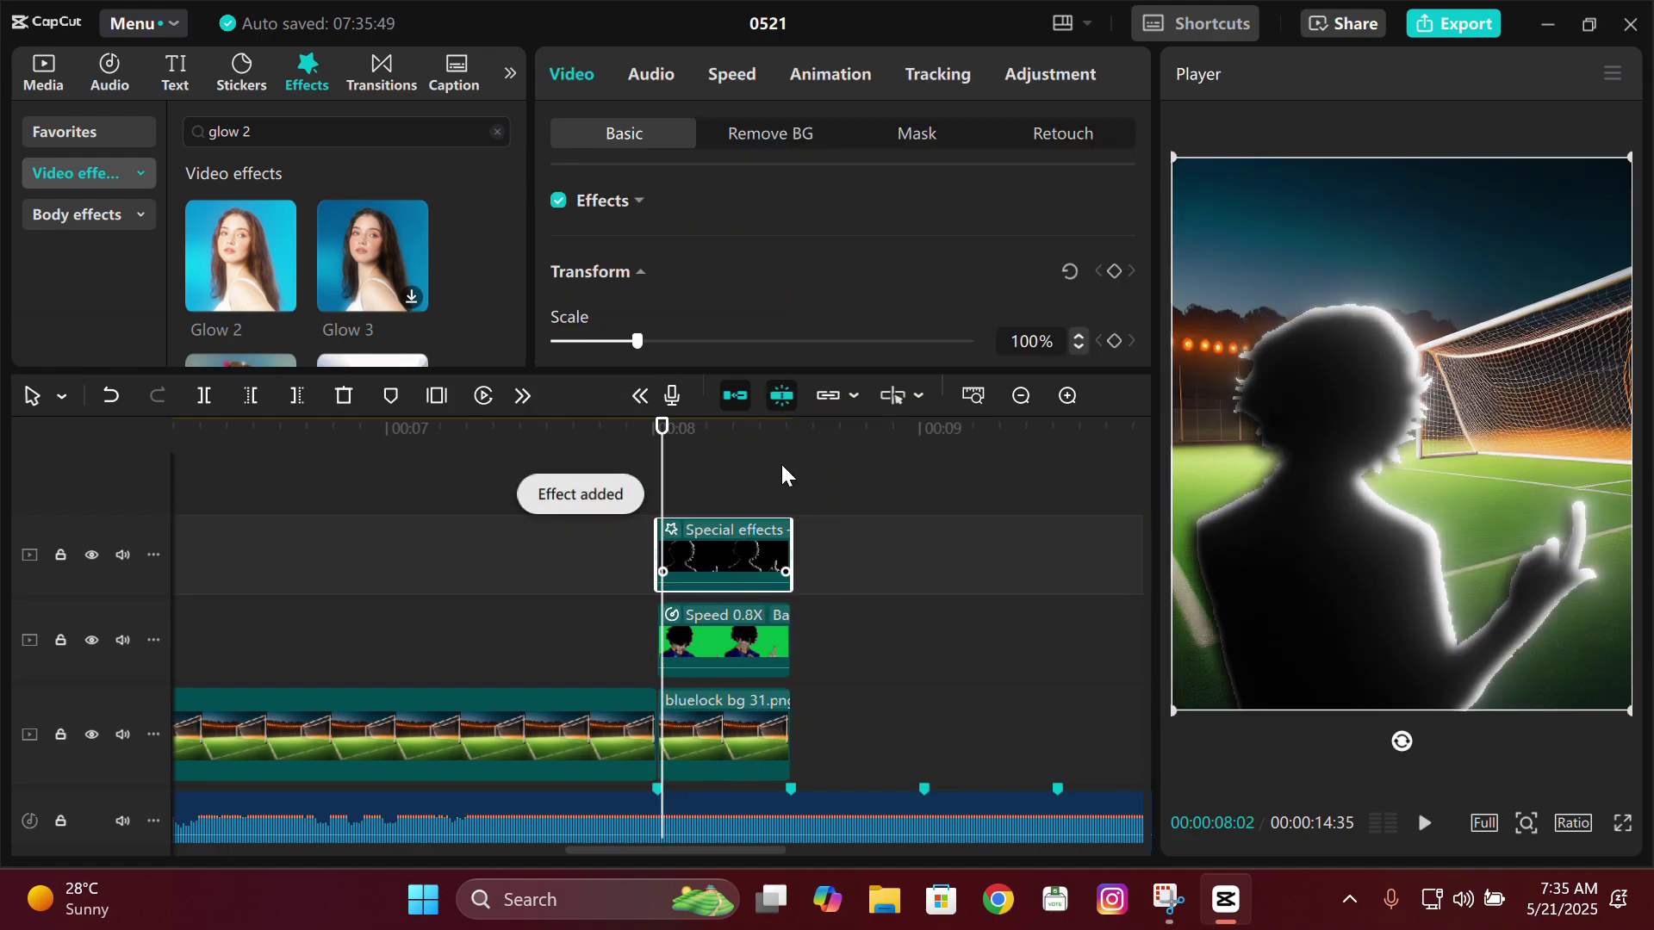
- Tint the new compound clip's glow golden yellow by lowering its Blue color curve, keeping the Red and Green curves at default
left_click(1071, 83)
scroll(1149, 199, "down", 5)
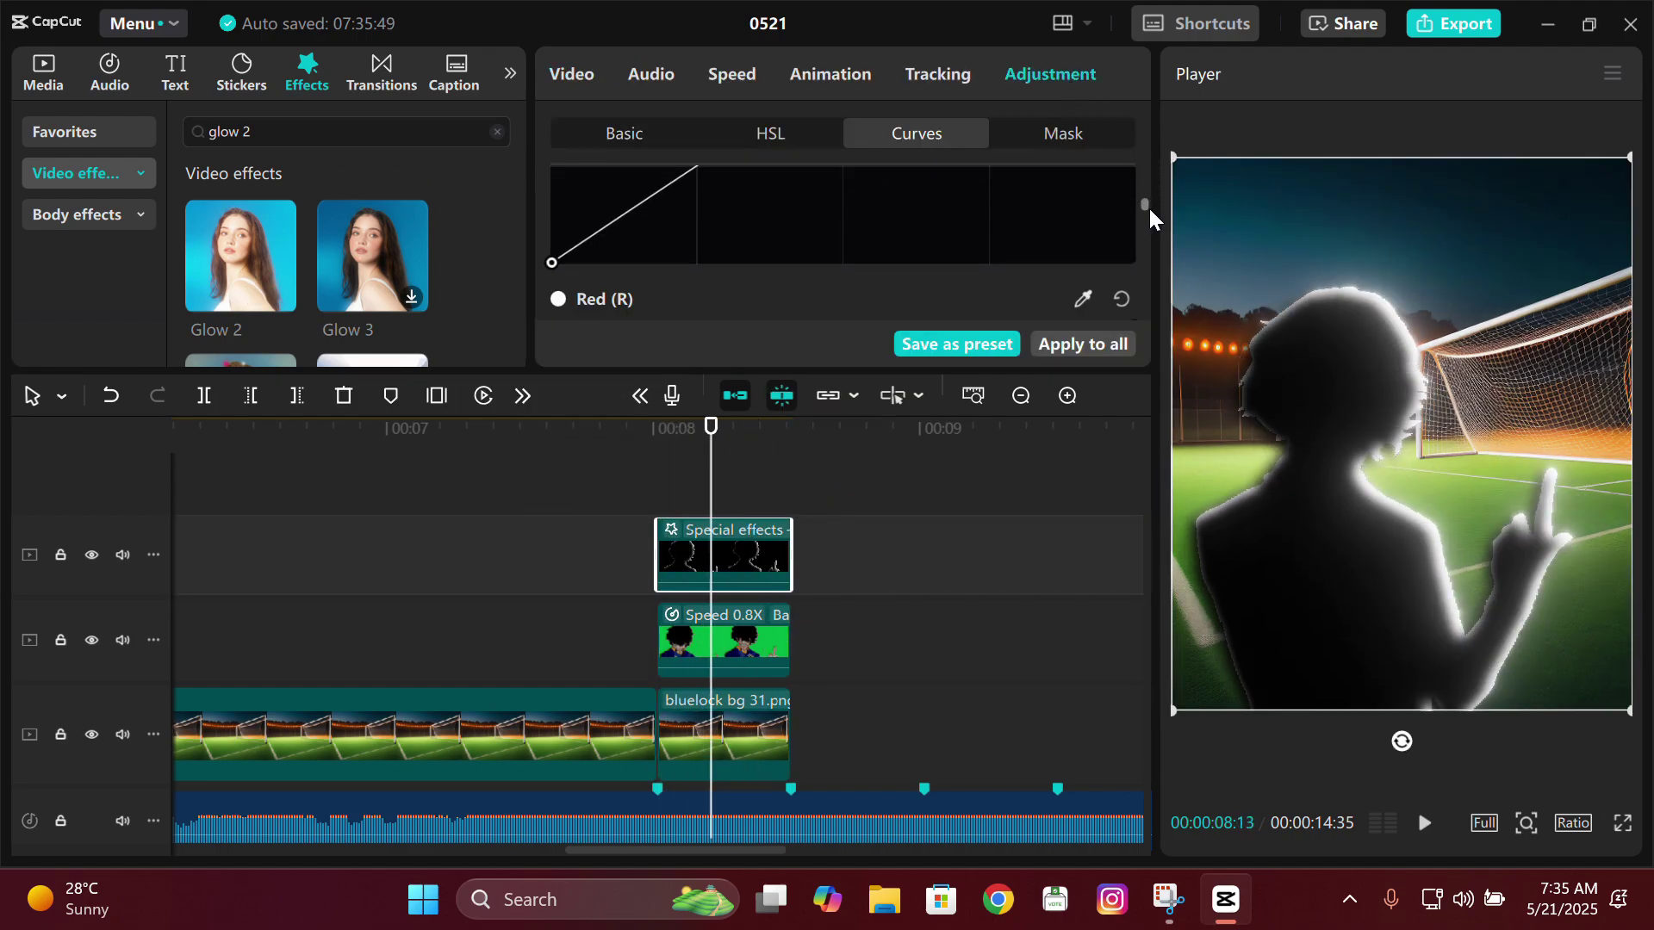
left_click_drag(1133, 205, 1283, 758)
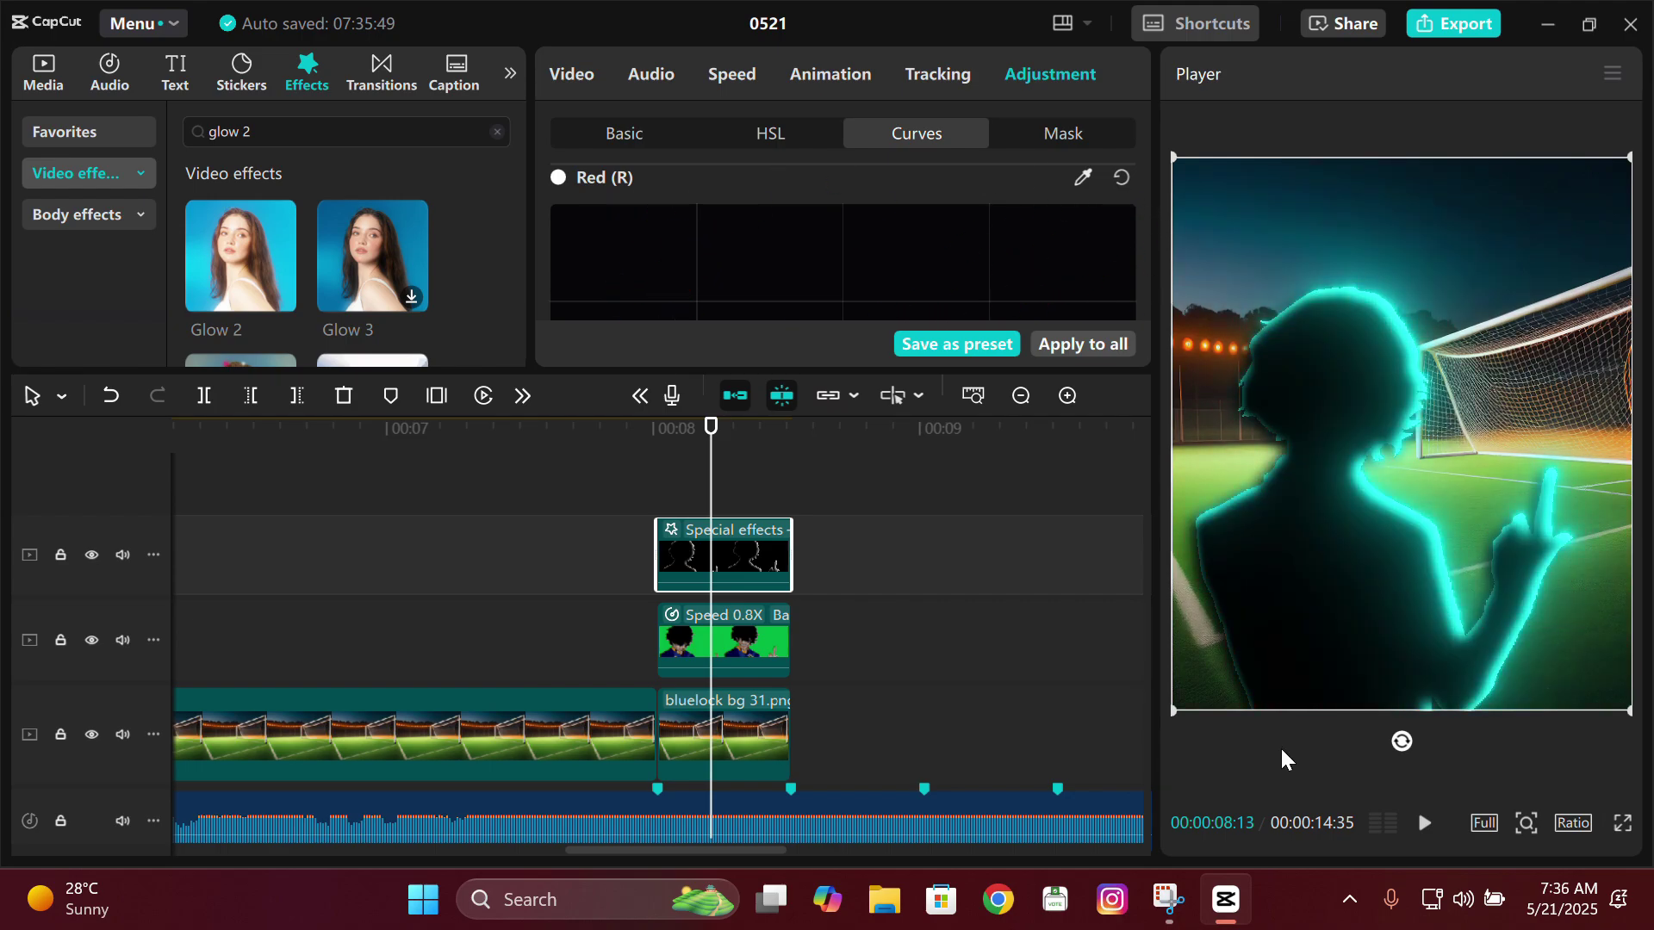
scroll(1142, 217, "down", 3)
left_click_drag(1137, 251, 1197, 167)
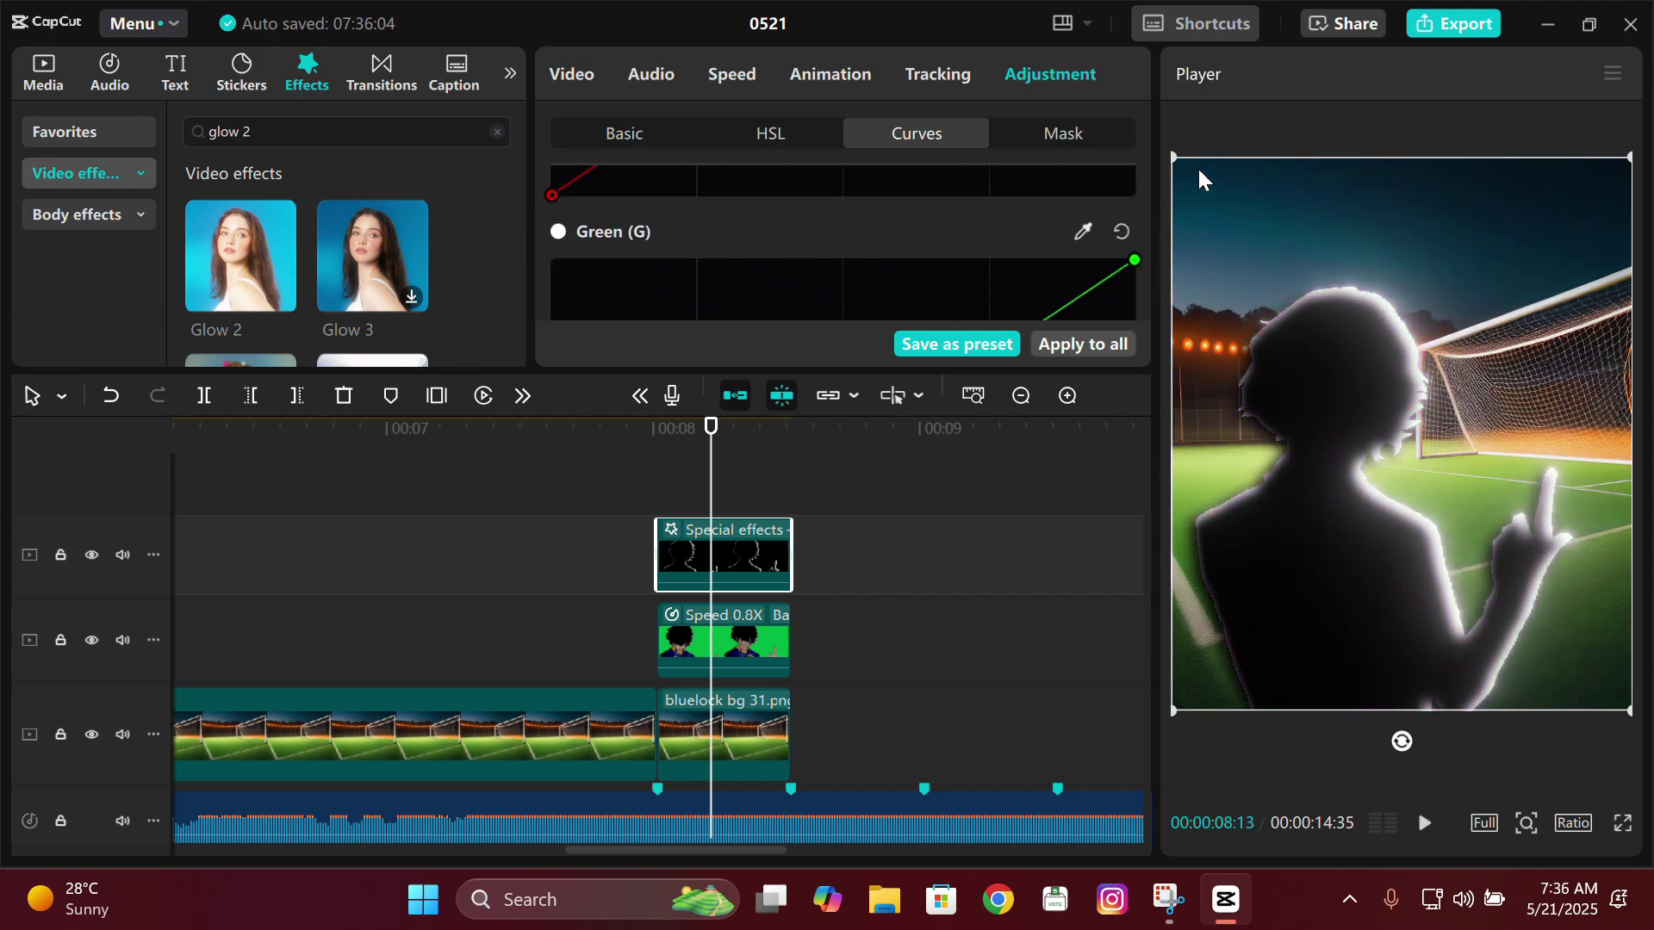
scroll(1146, 249, "down", 1)
scroll(1145, 250, "down", 2)
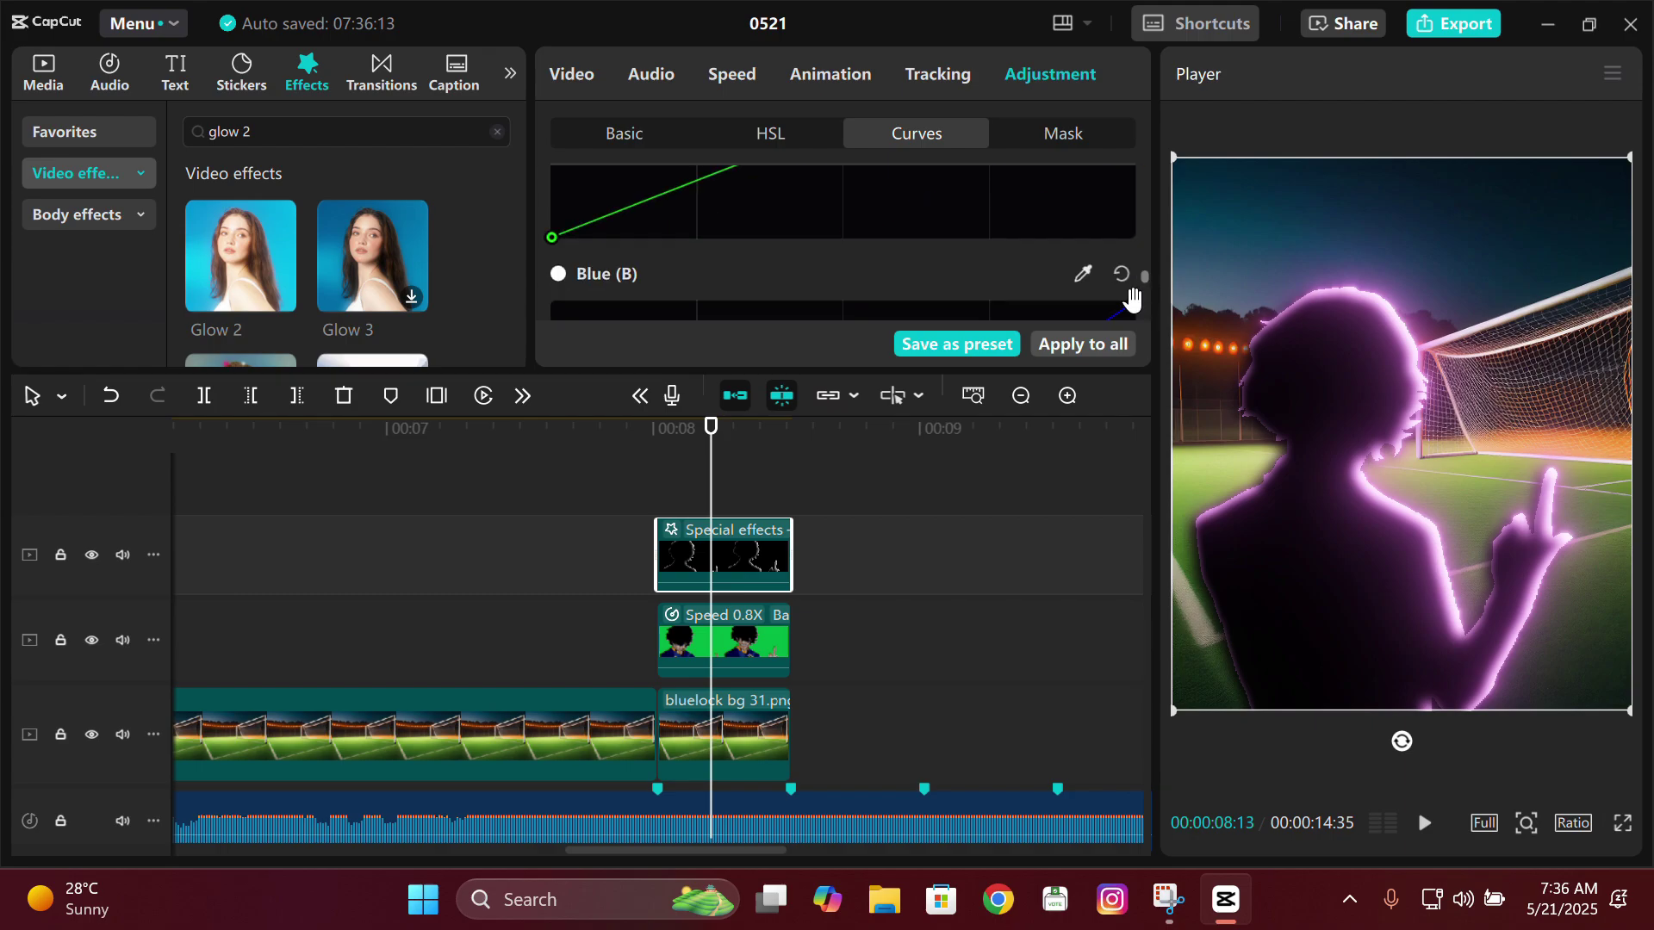
- Set the blend mode of the glowing rim-light compound clip to Screen
key("Up")
scroll(1146, 224, "down", 5)
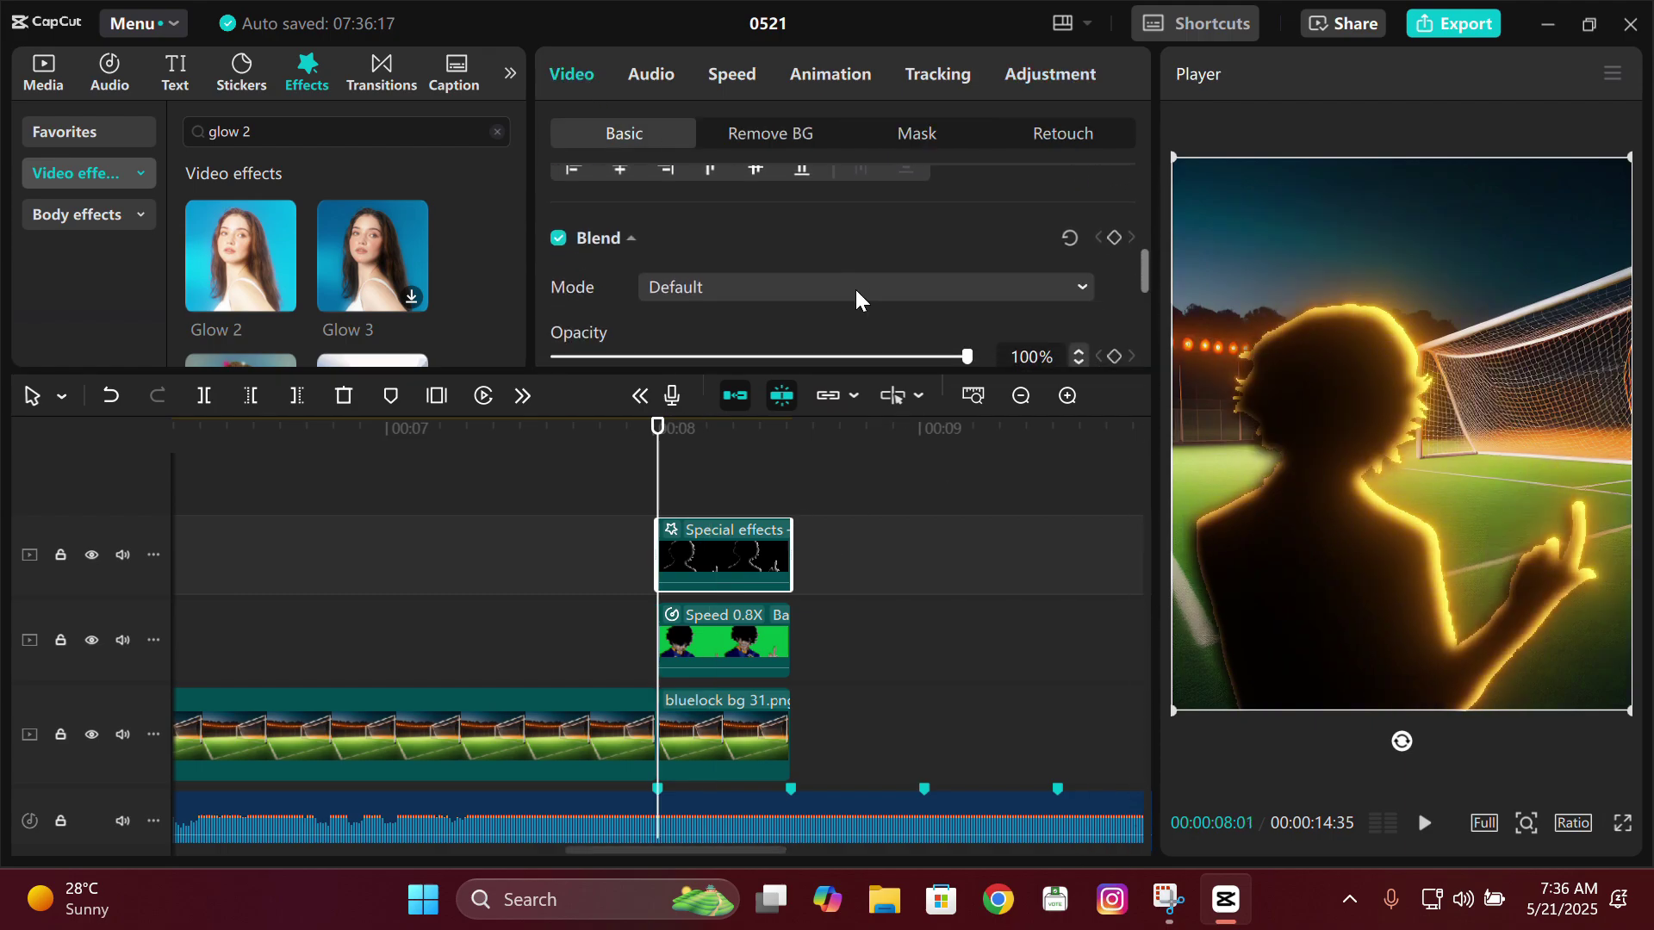
left_click(855, 290)
left_click(768, 412)
- Play back the clip section starting at about 8 seconds to review the character's rim light
key("space")
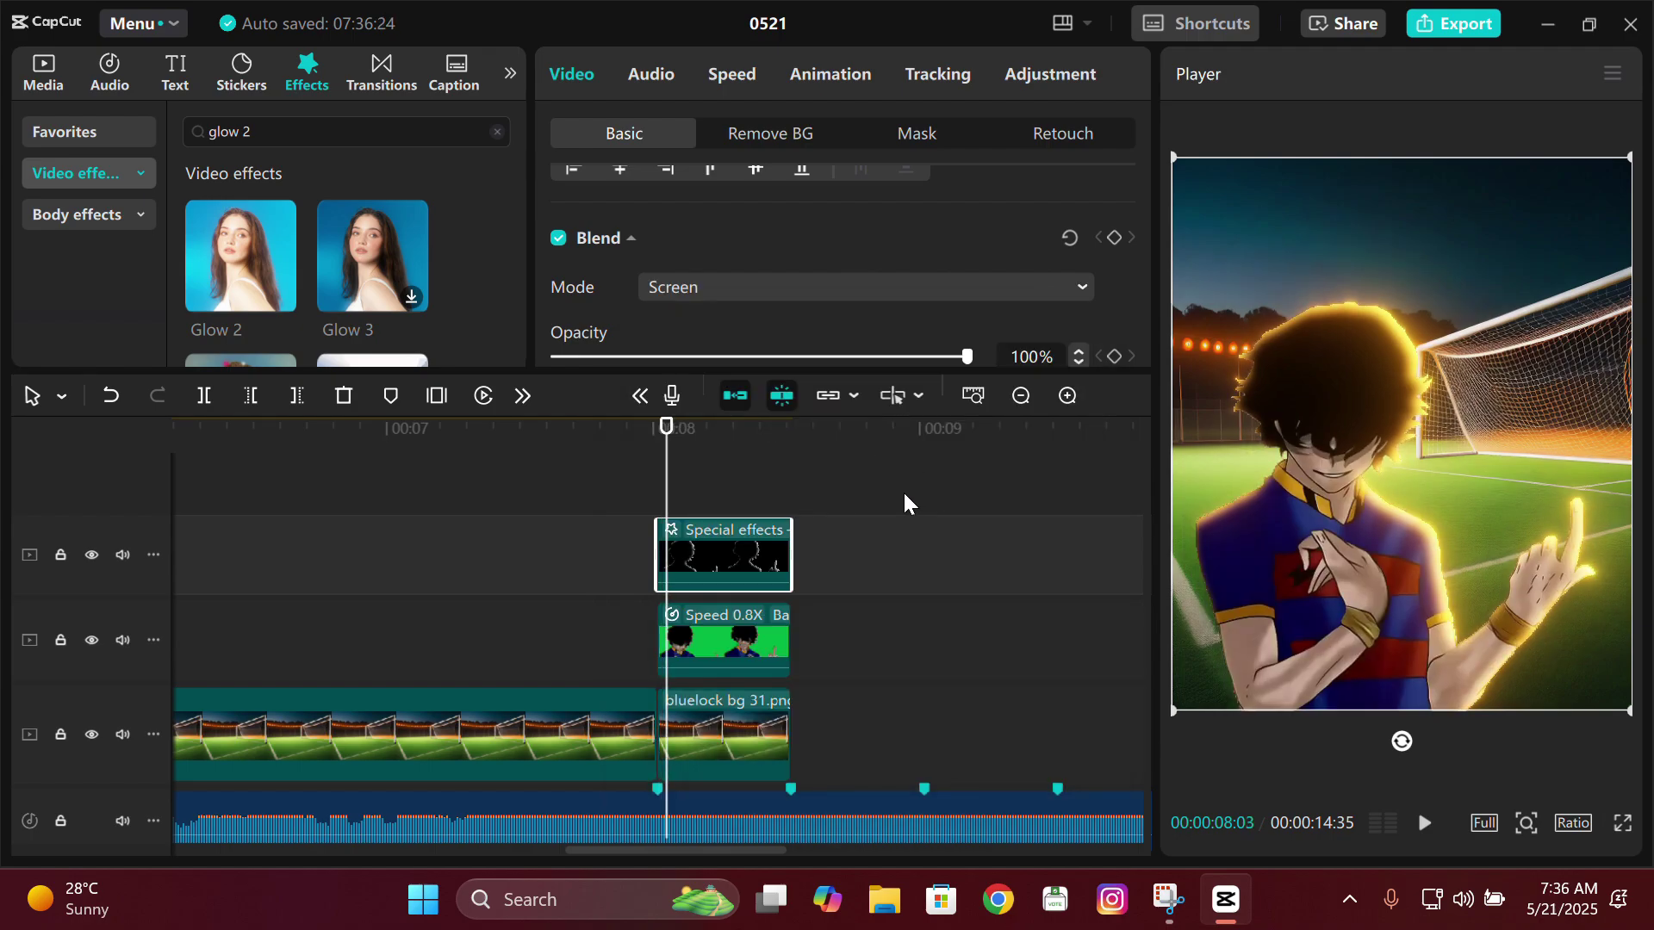
key("space")
key("space")
key("space")
key("space")
key("space")
key("space")
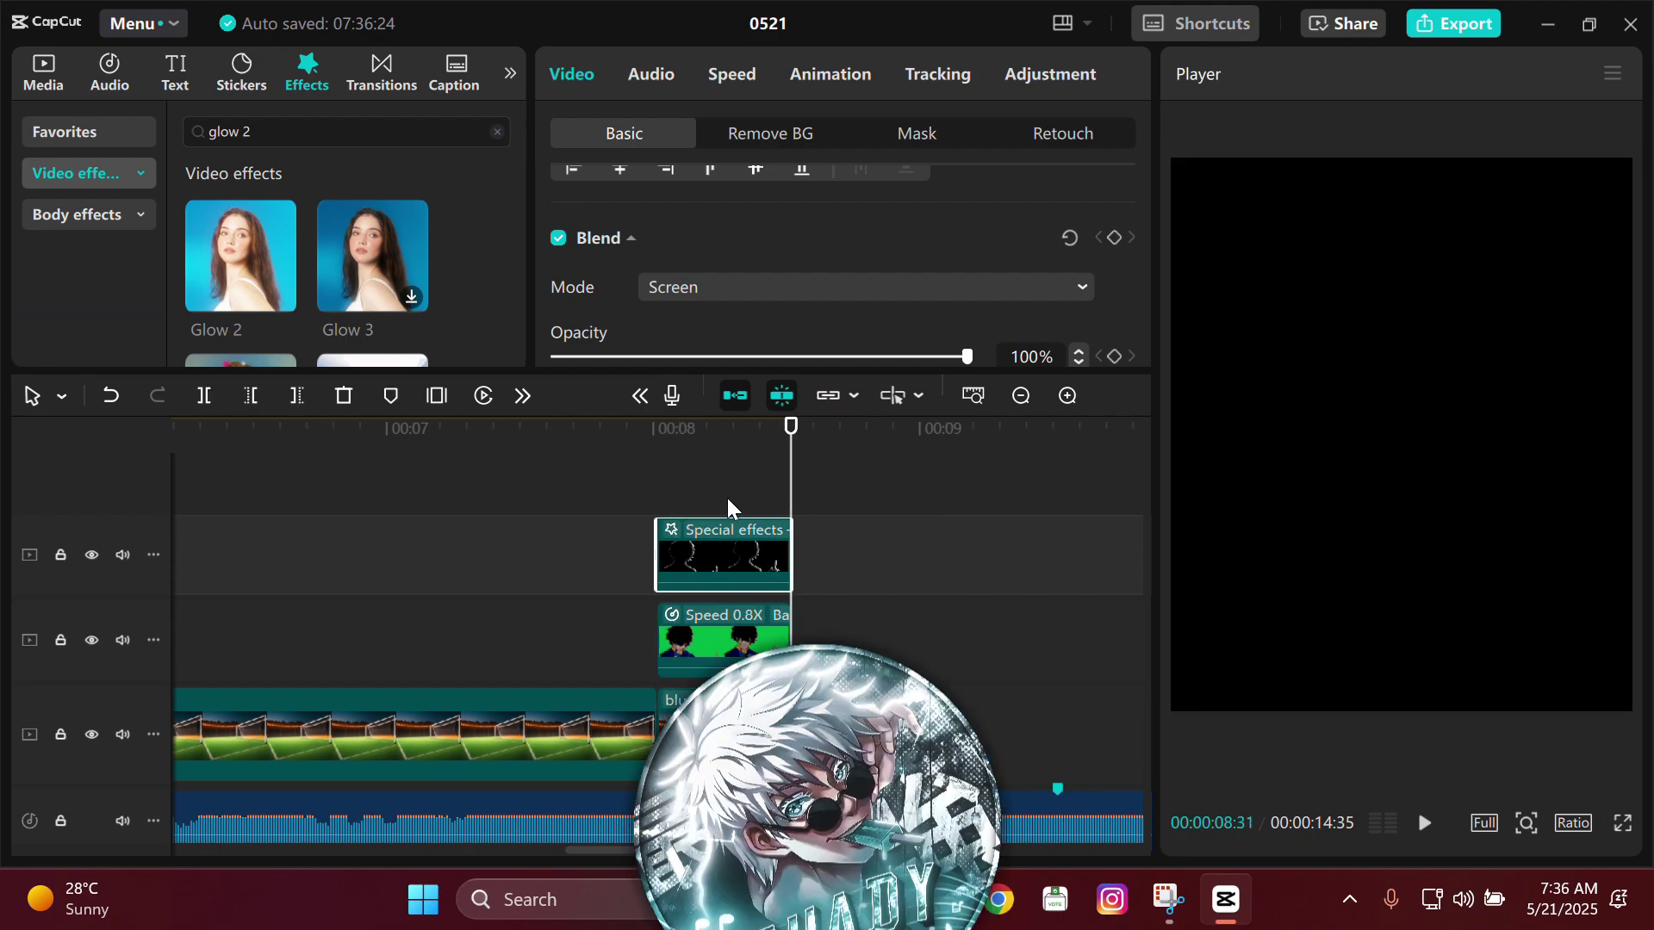
- Place the playhead early in the rim-light clip and start pre-rendering the timeline preview
left_click(684, 497)
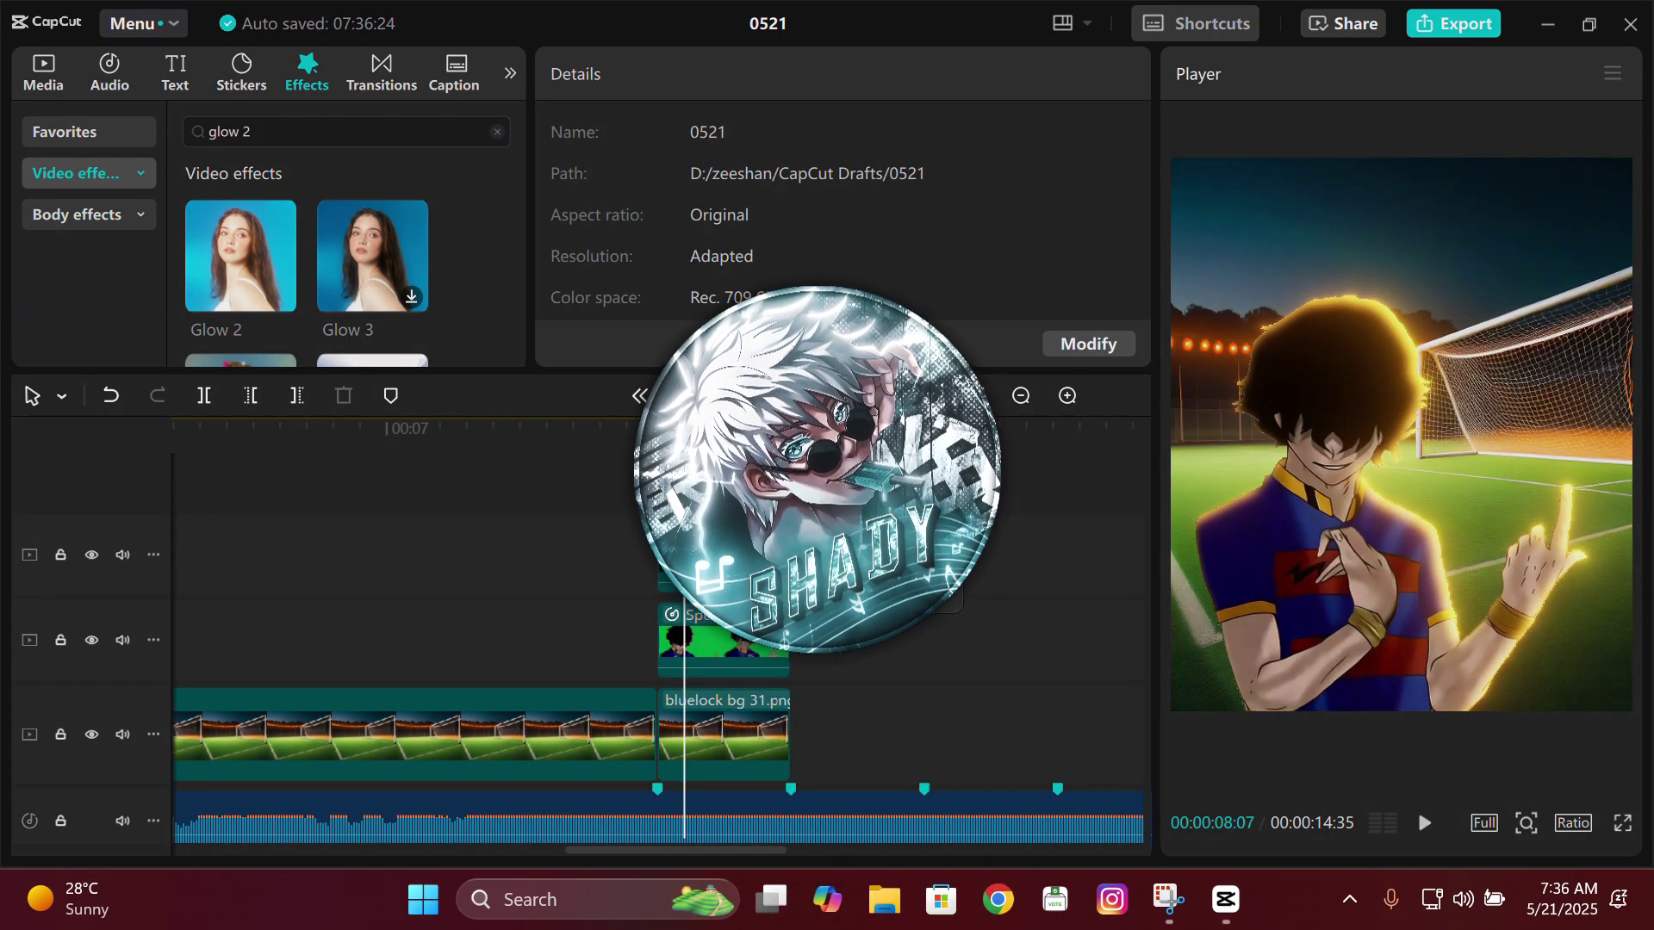
right_click(960, 583)
left_click(1004, 591)
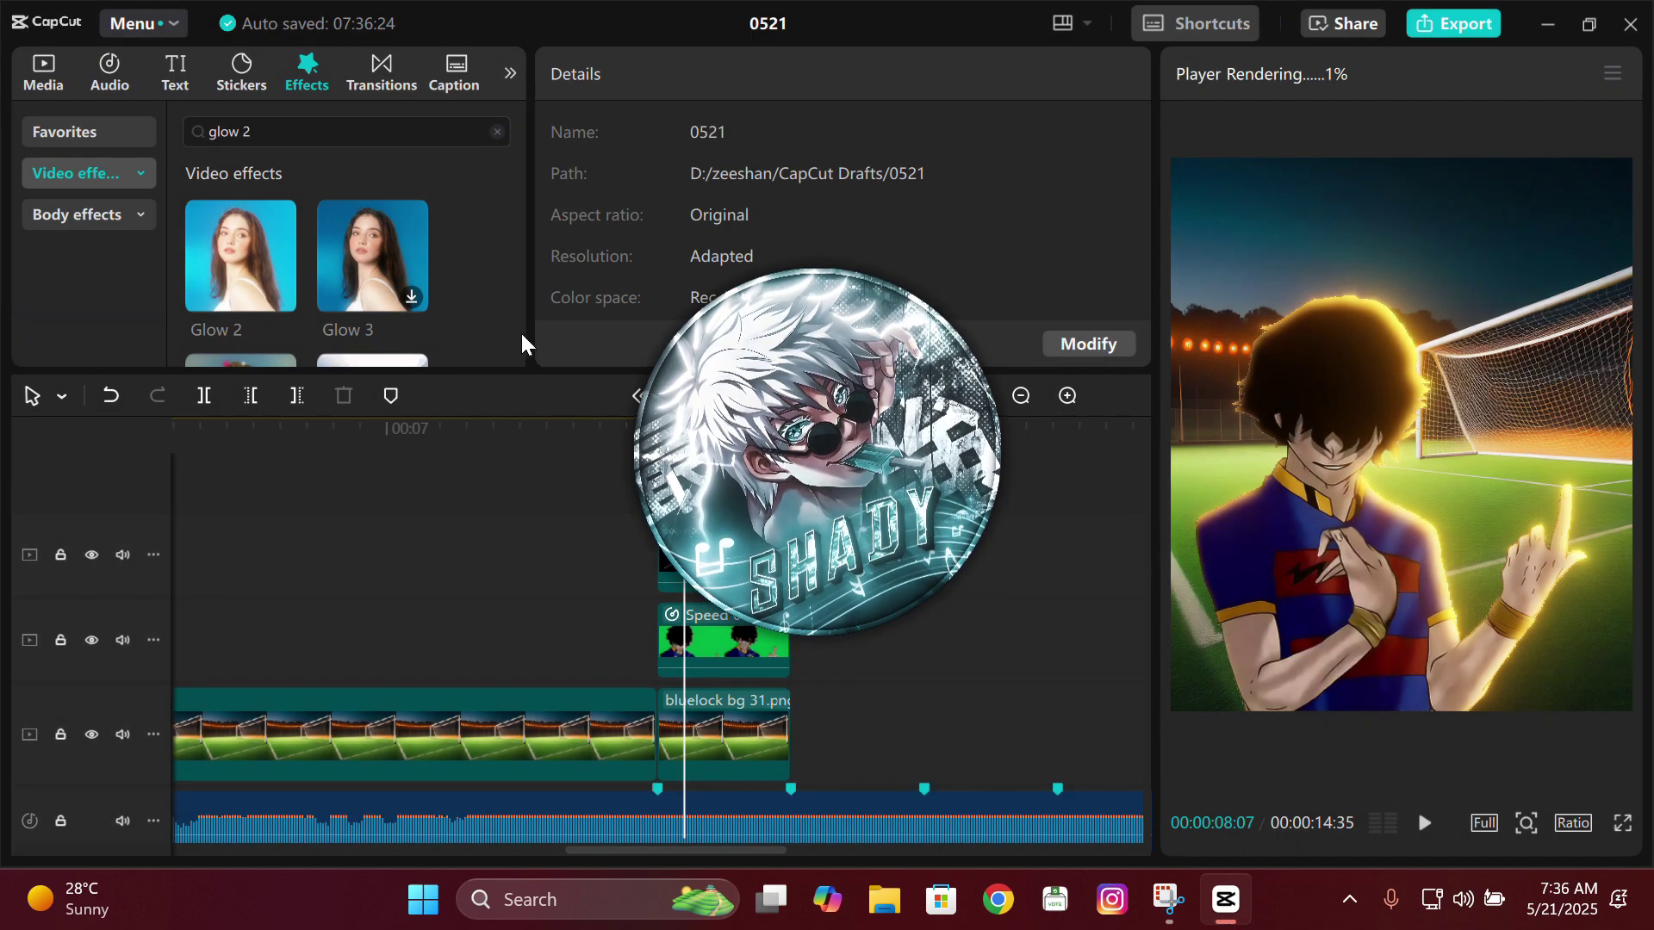
- Browse the project's imported media for the particle overlay video
left_click(45, 75)
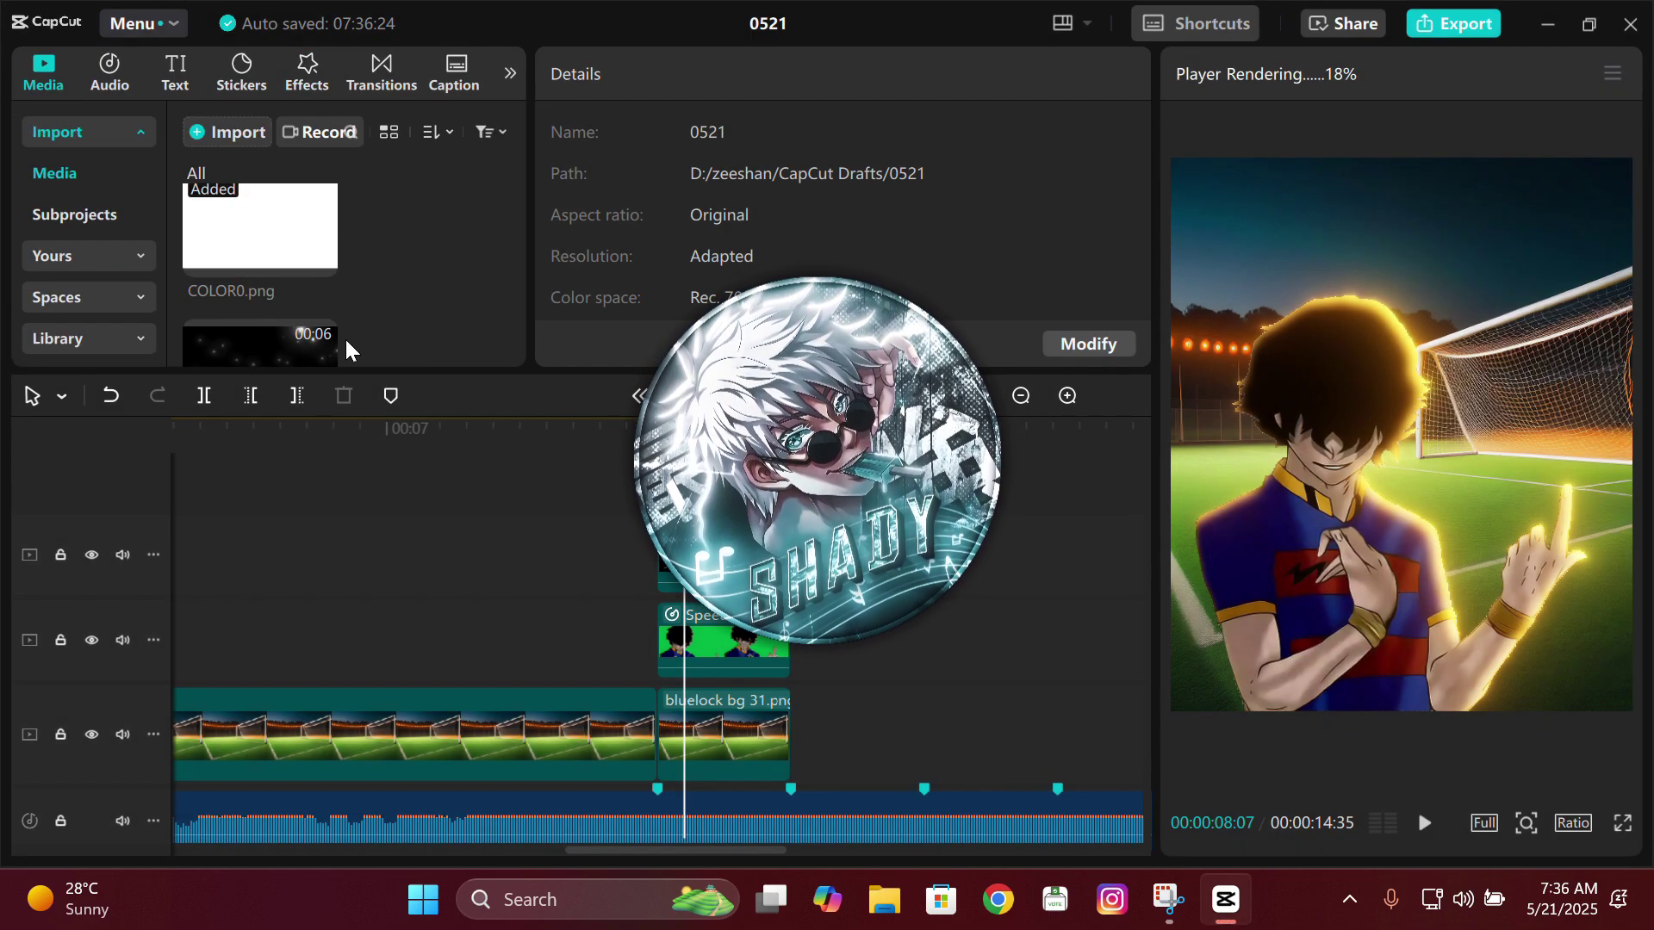
mouse_move(517, 245)
left_mouse_down()
mouse_move(522, 178)
mouse_move(529, 249)
left_mouse_up()
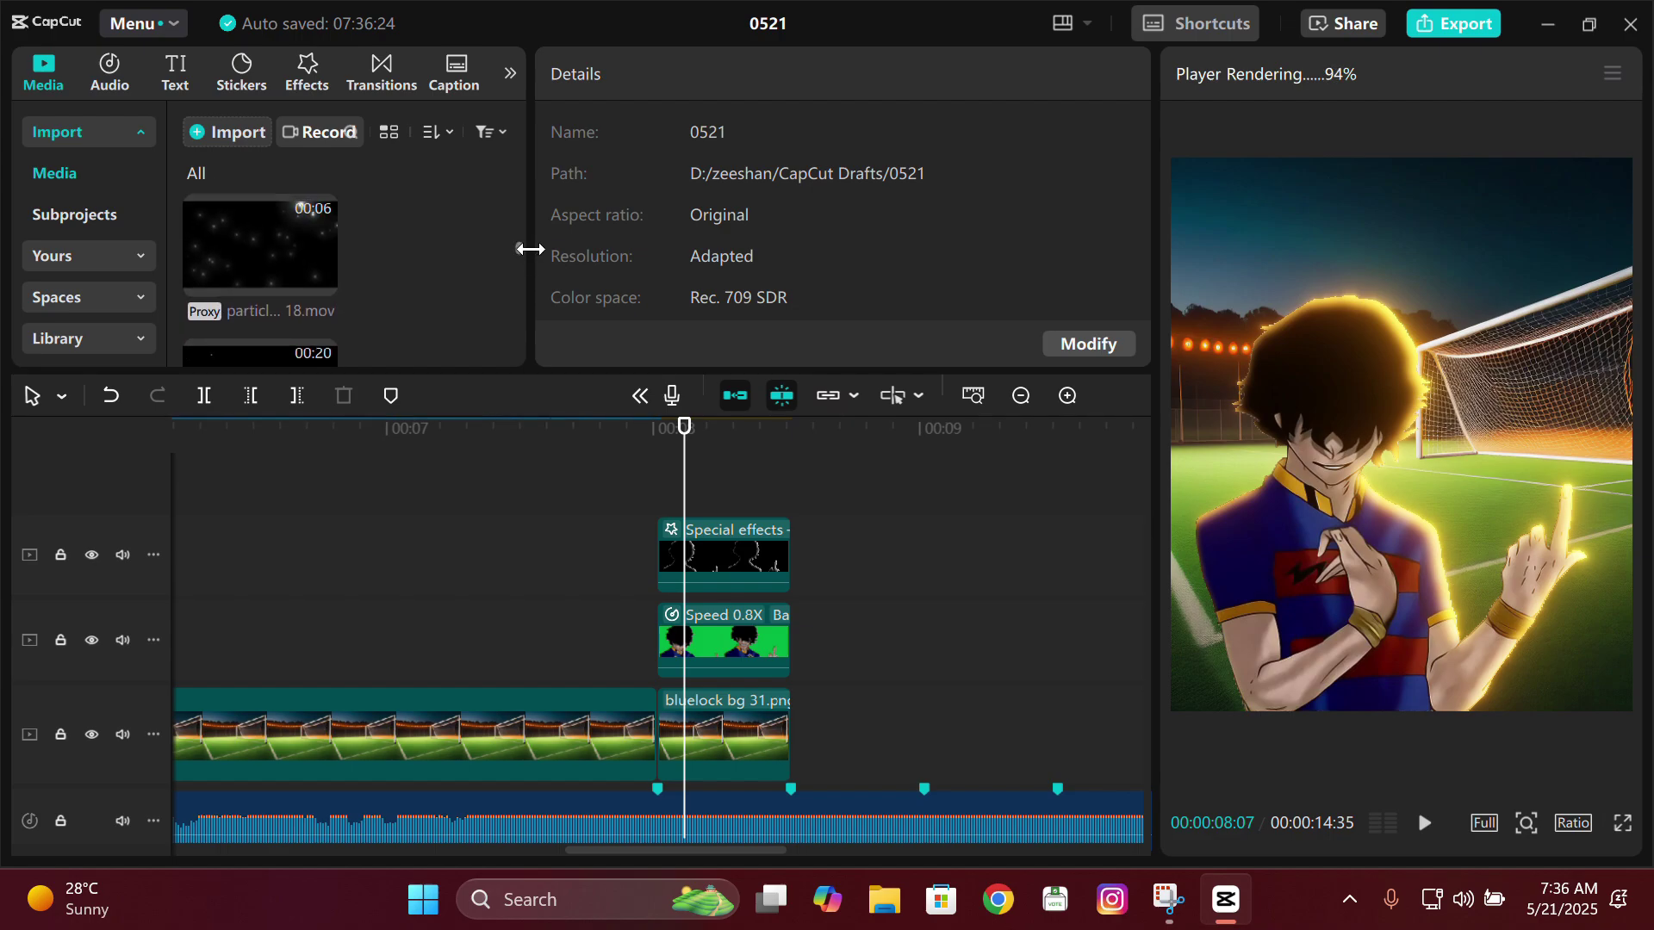